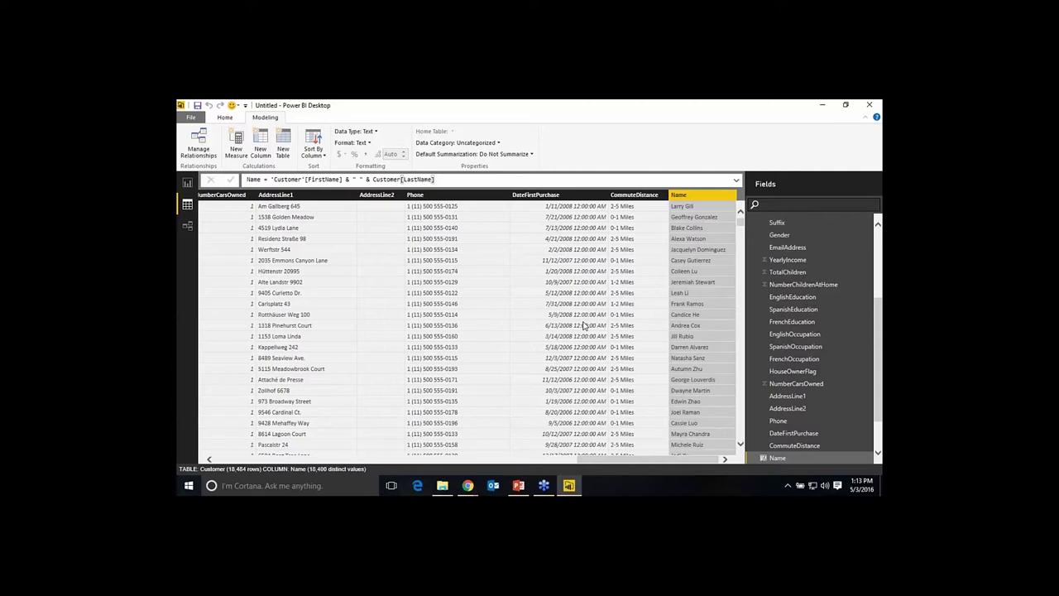
- Collapse the Customer table's field list and display the Internet Sales table's data
scroll(879, 261, "up", 2)
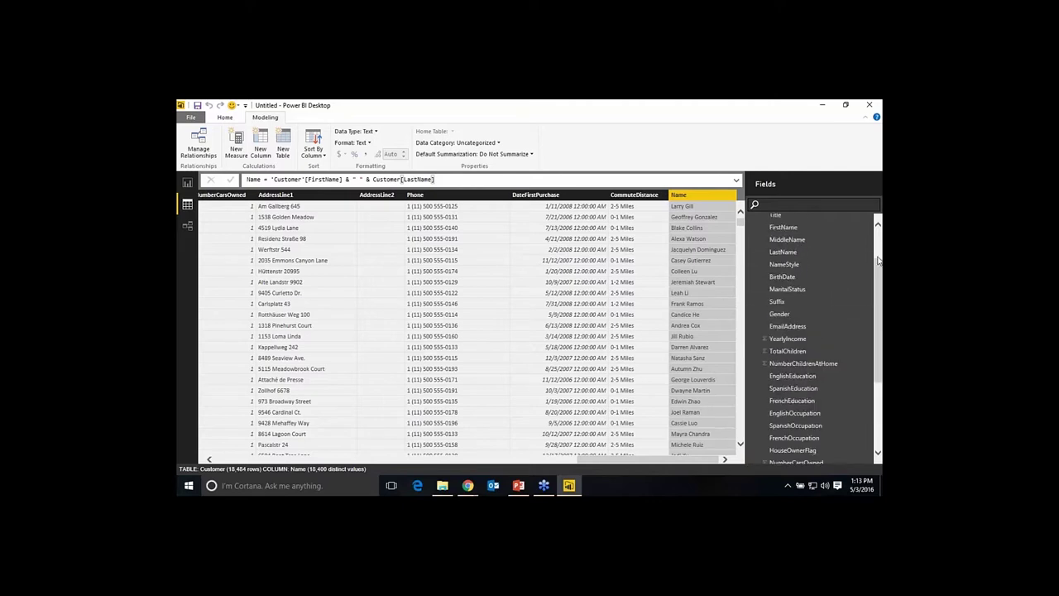
scroll(879, 260, "up", 1)
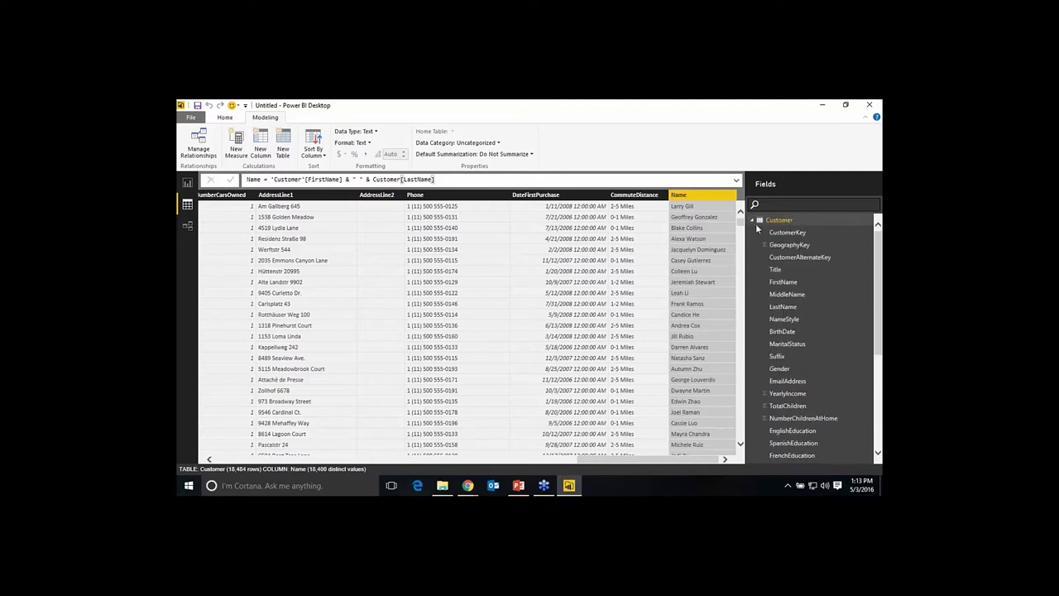
left_click(753, 222)
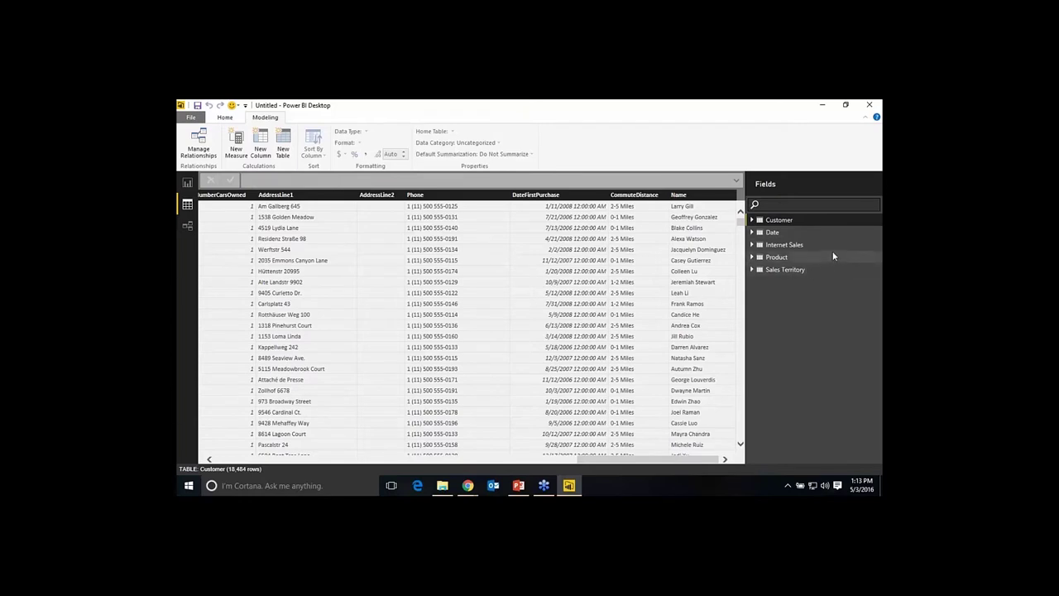
left_click(777, 245)
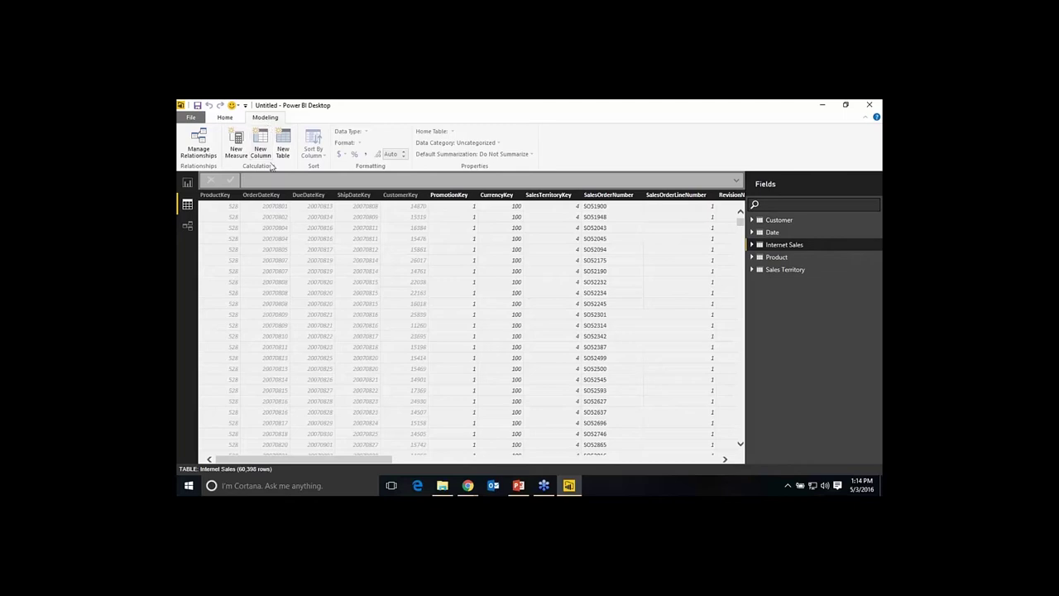
- Create a measure in the Internet Sales table defined as Total Sales = SUM([SalesAmount])
left_click(236, 141)
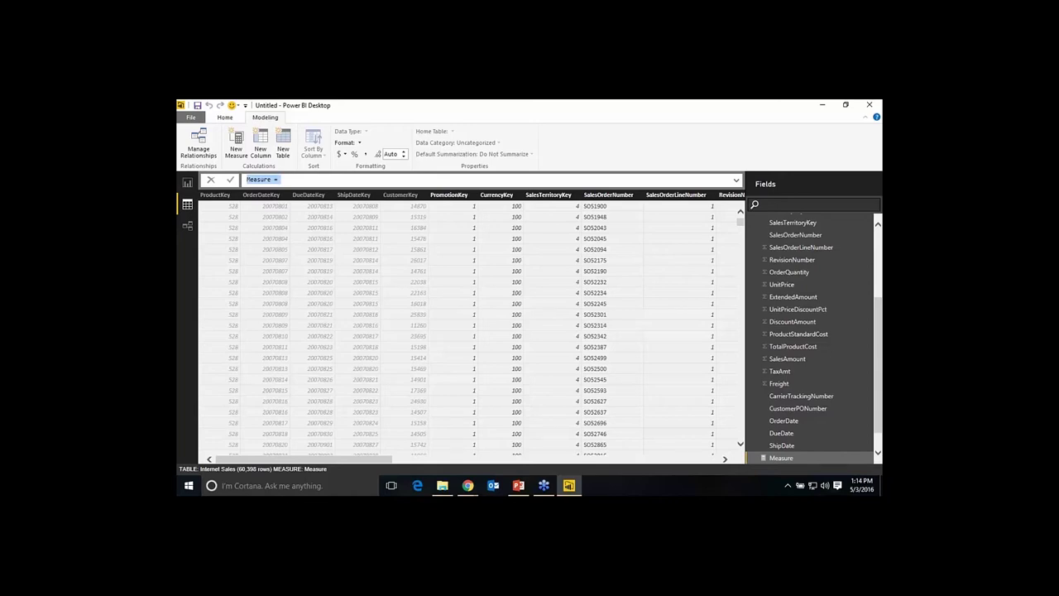
double_click(258, 179)
type("Total Sales")
key("End")
type("SUM(")
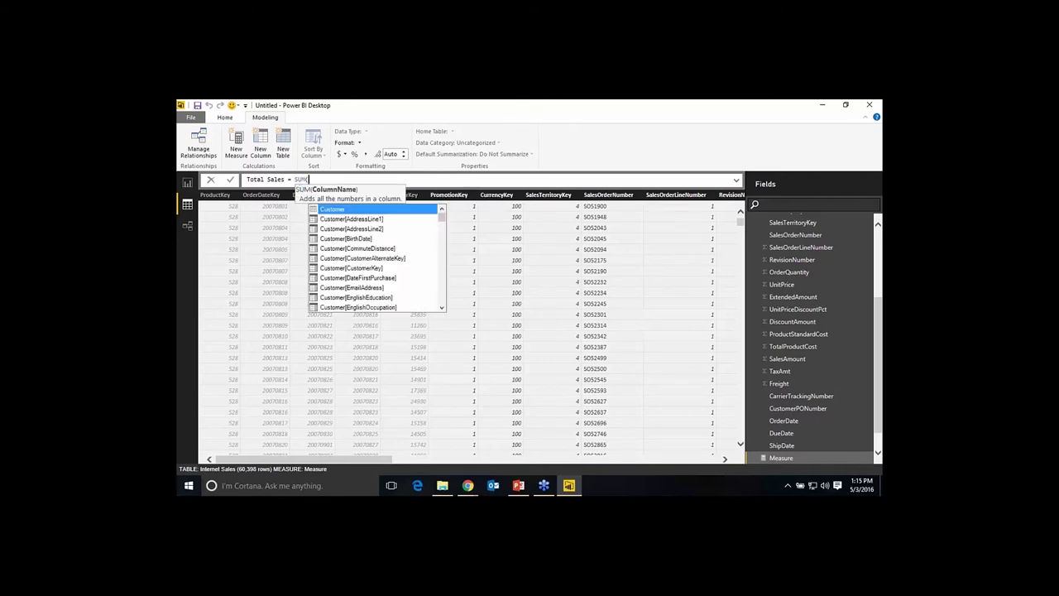
type("[")
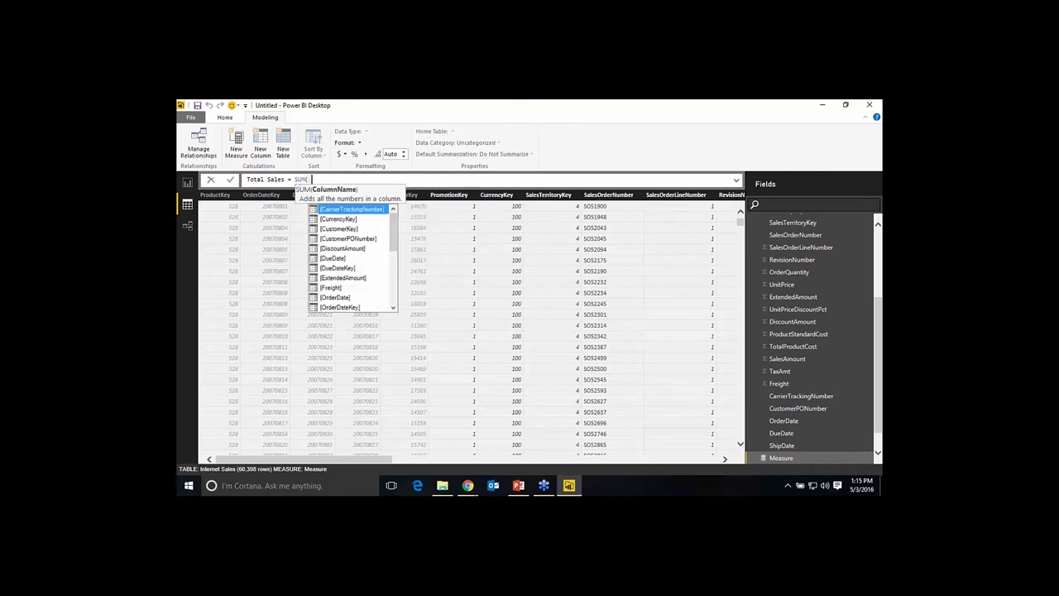
type("Sales")
key("Tab")
type(")")
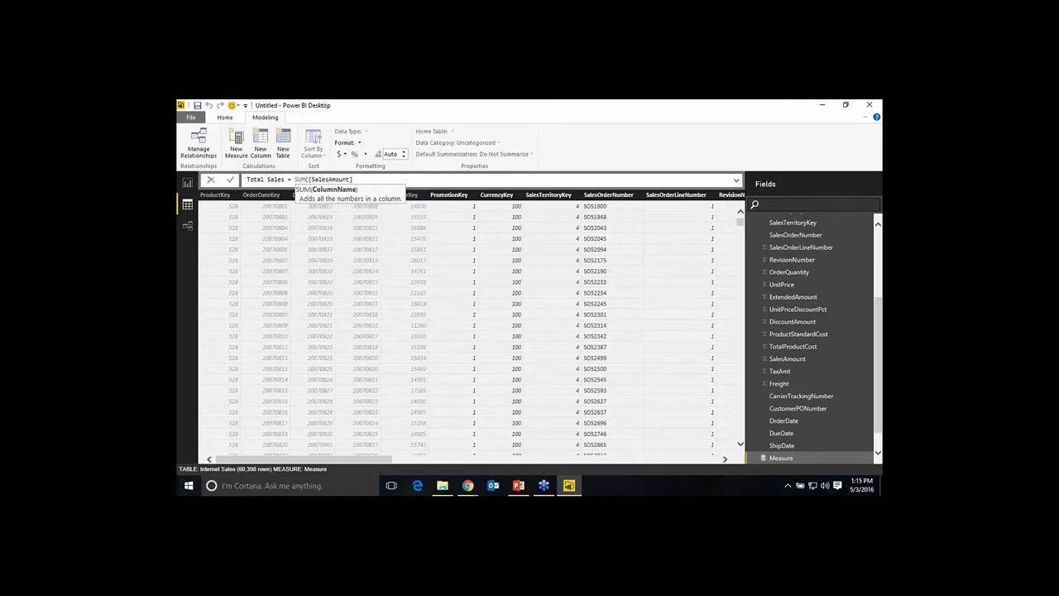
type(")")
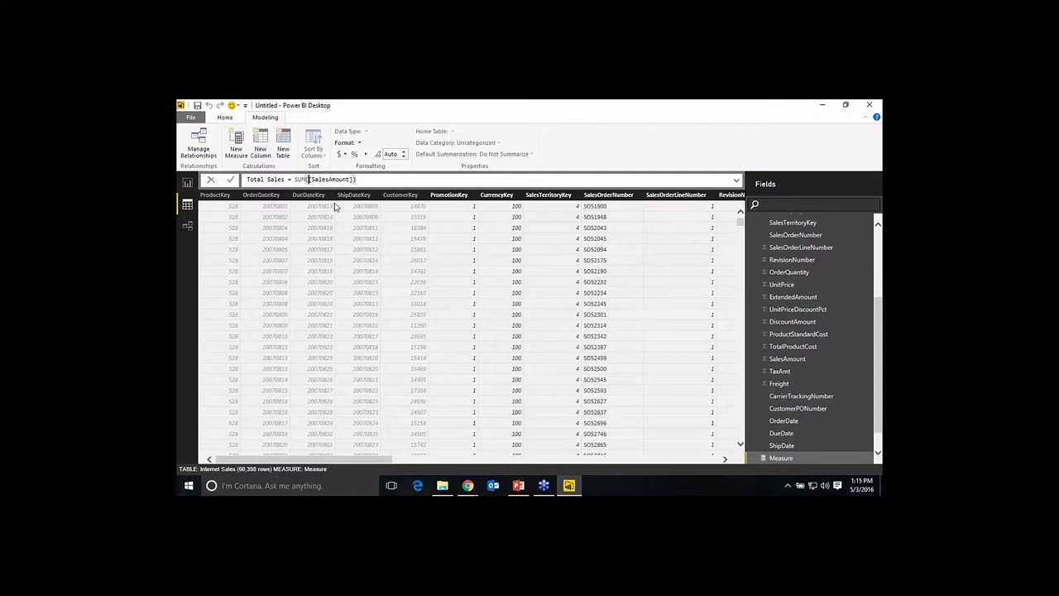
key("Return")
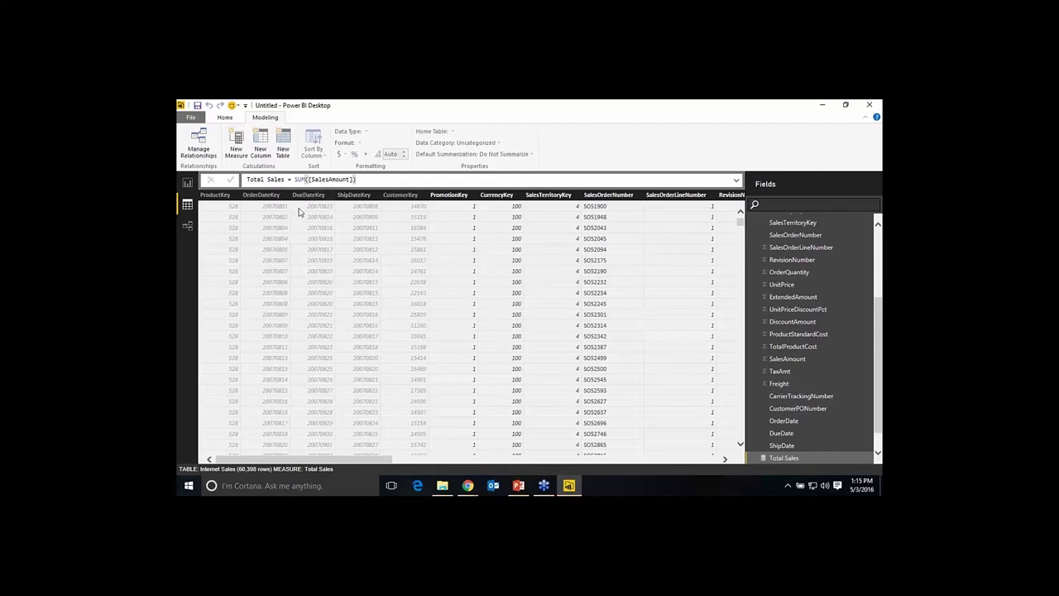
- Format the Total Sales measure as currency using $ English (United States)
left_click(370, 179)
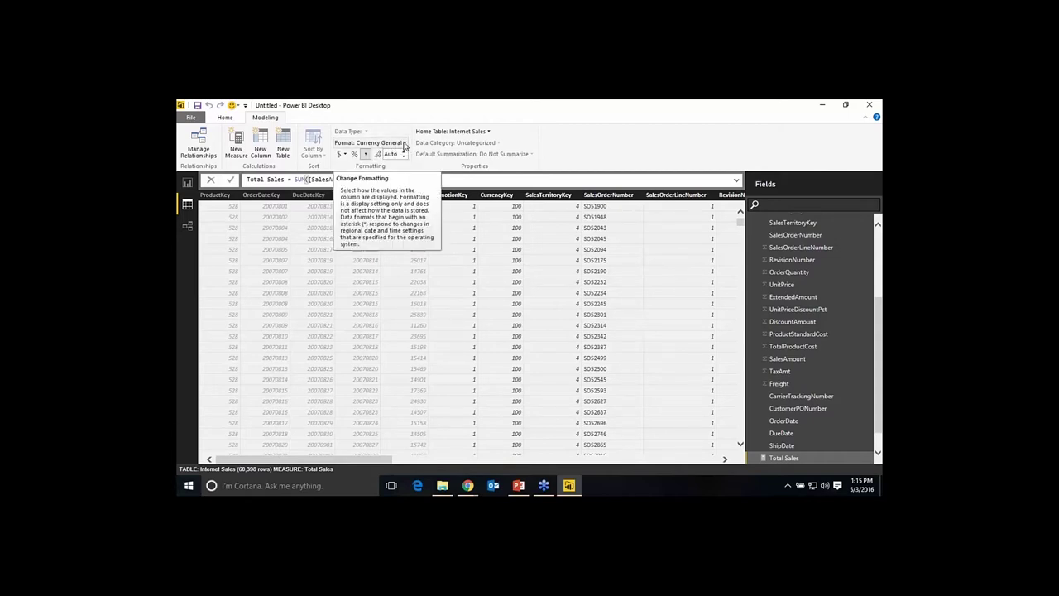
left_click(401, 145)
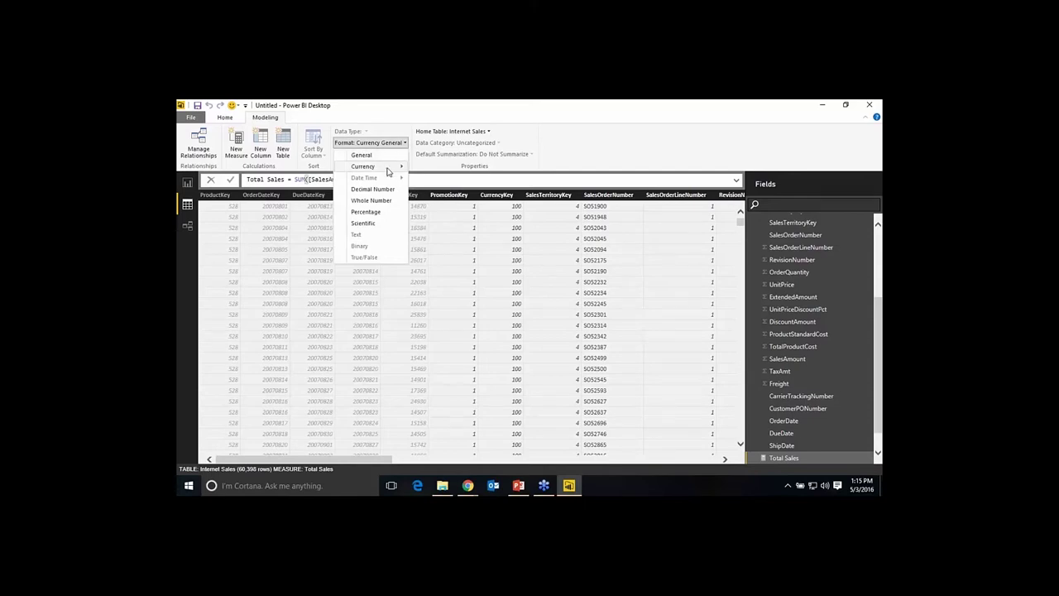
mouse_move(390, 170)
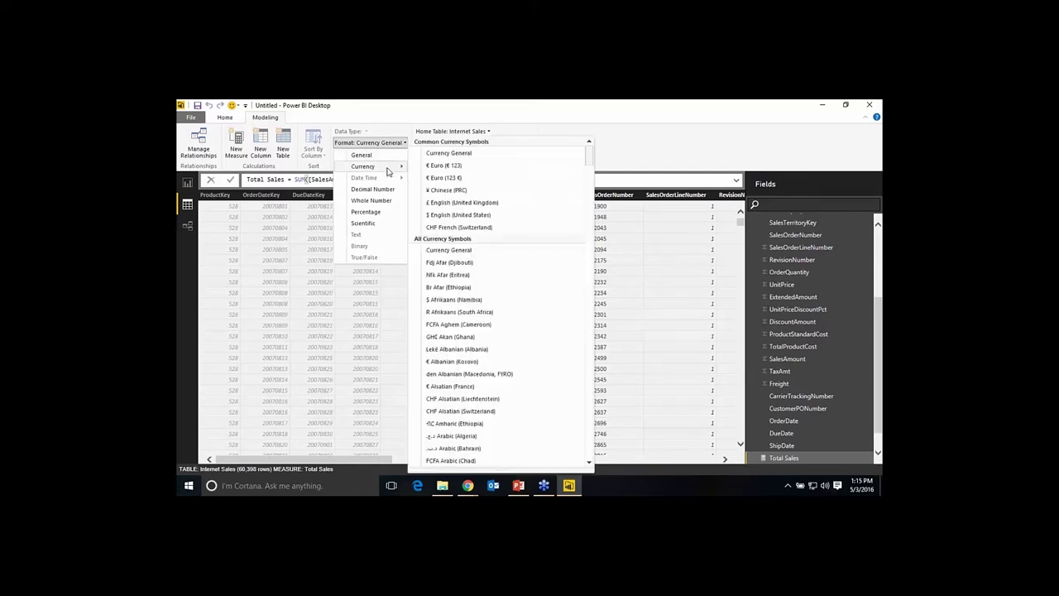
left_click(461, 217)
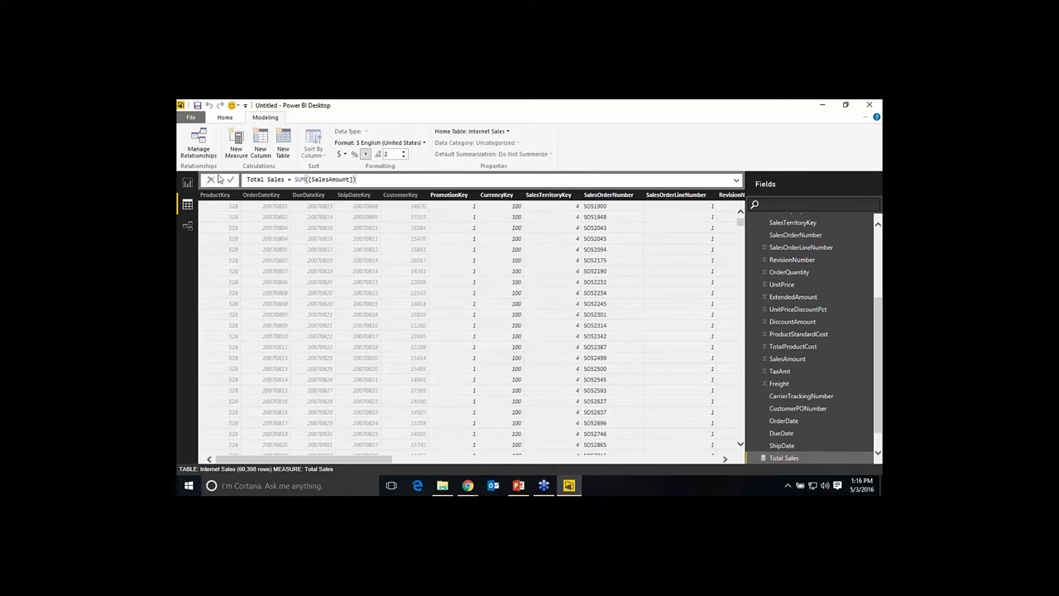
- Add a new measure to Internet Sales with the formula Total Cost = SUM([TotalProductCost])
left_click(236, 146)
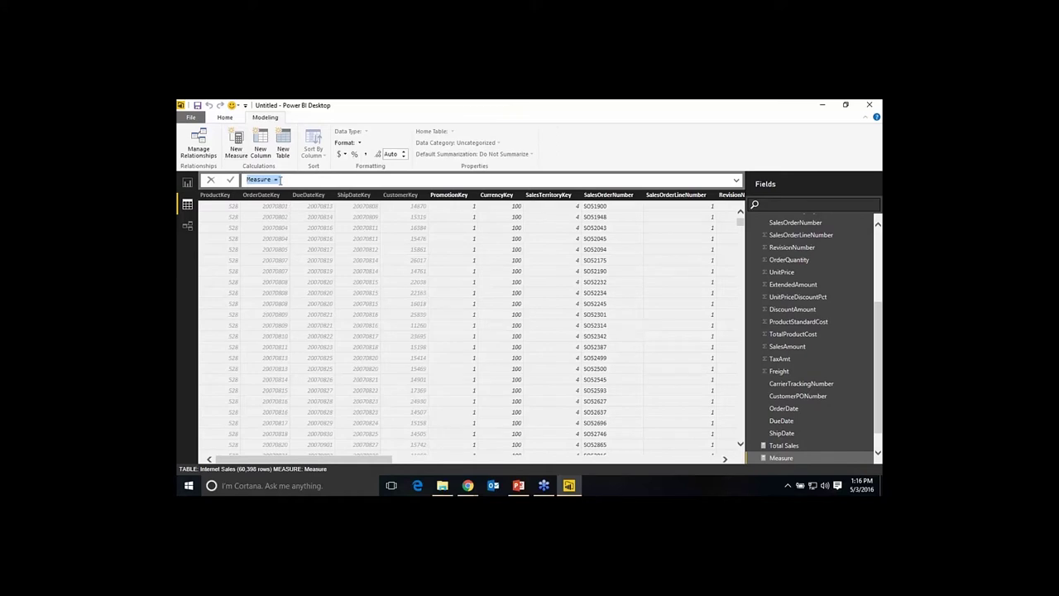
left_click_drag(272, 180, 240, 177)
type("Total Cost")
key("End")
type("SUM(")
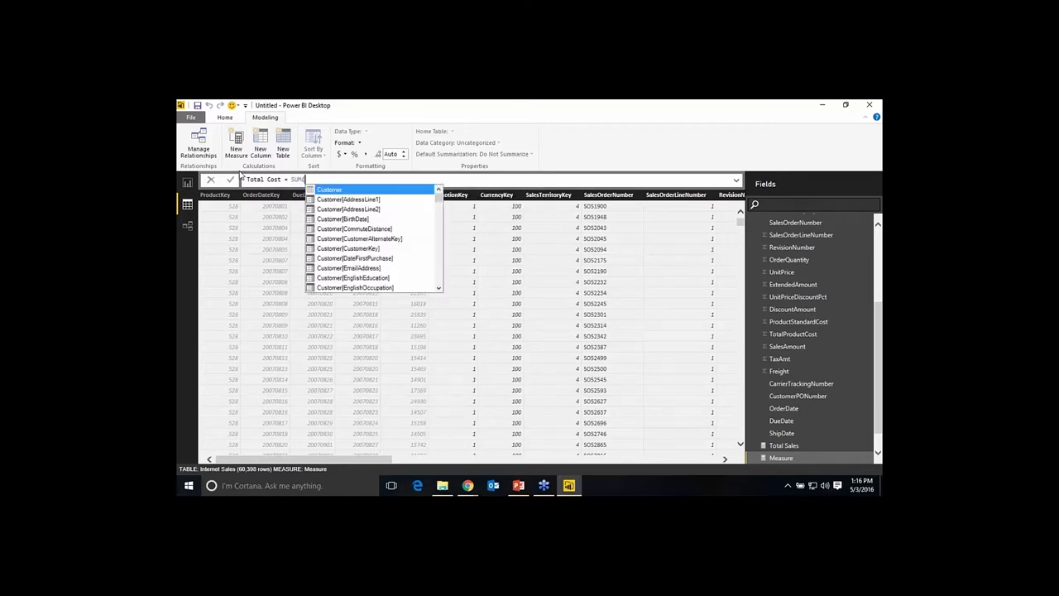
type("[Tot")
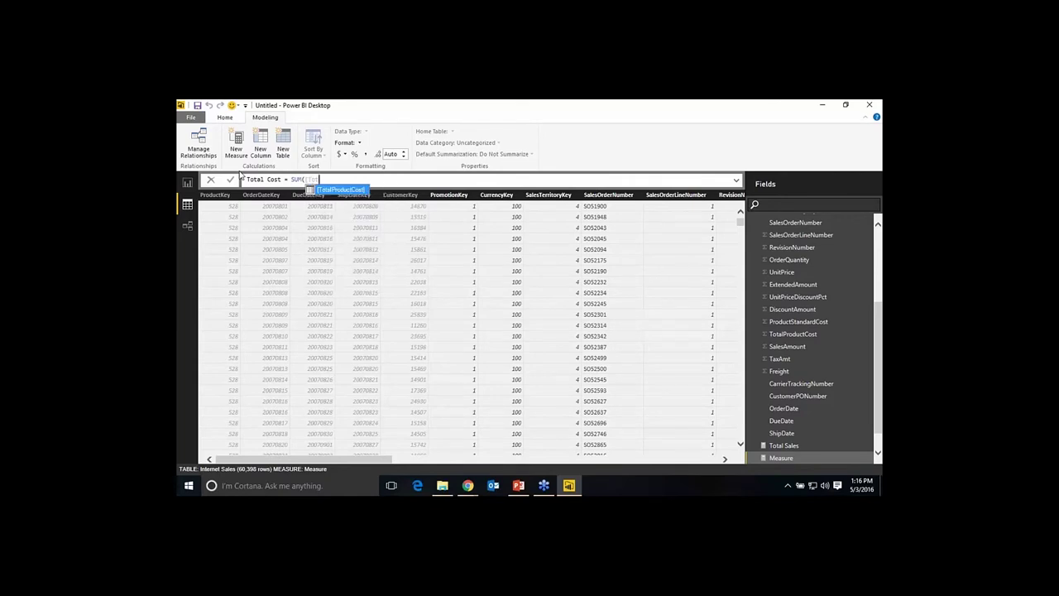
key("Tab")
type(")")
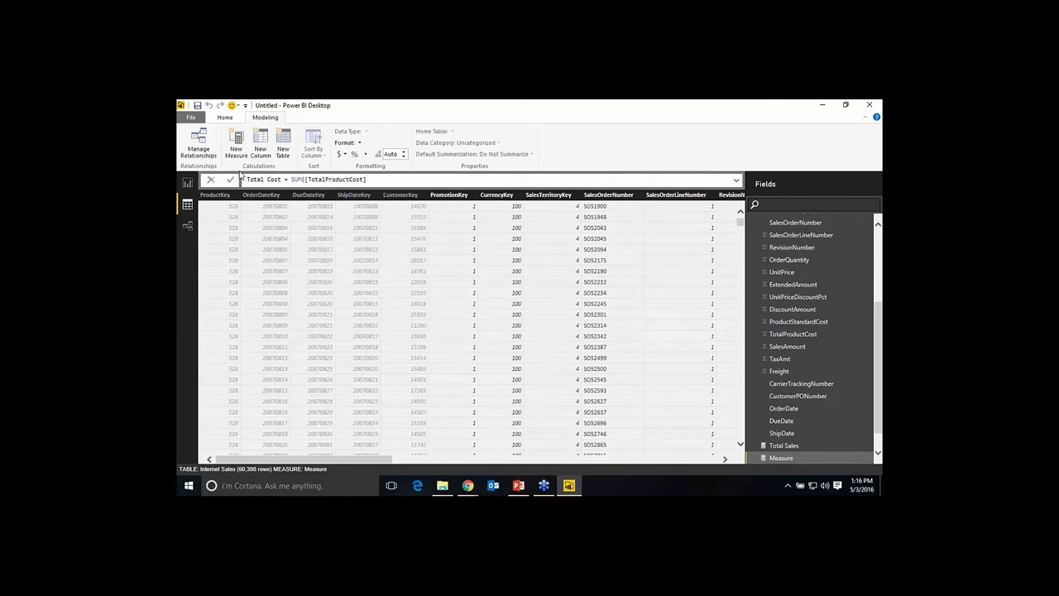
type(")")
- Apply the $ English (United States) currency format to the Total Cost measure
left_click(347, 143)
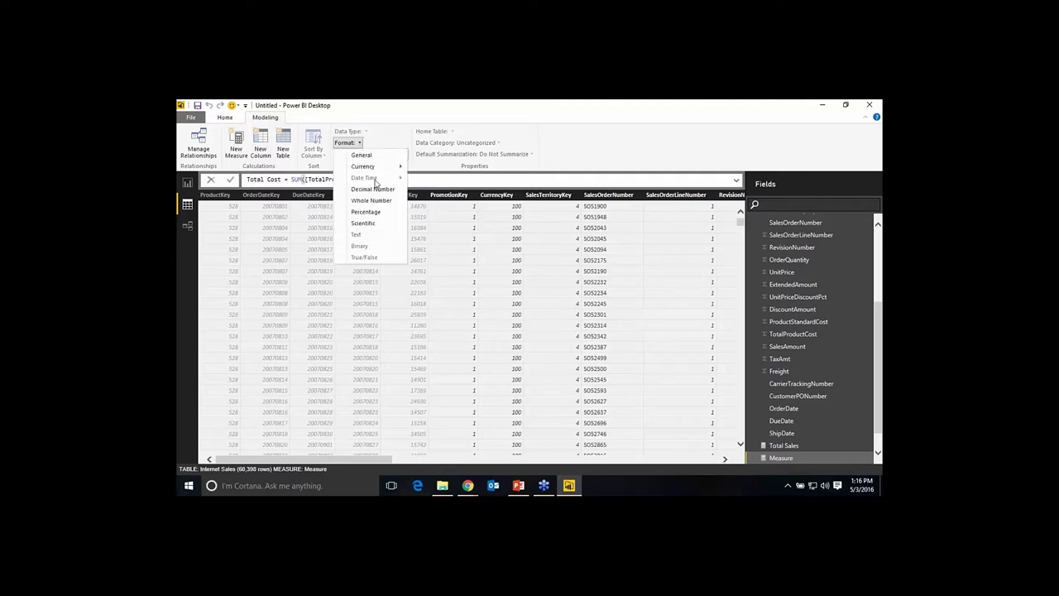
mouse_move(382, 166)
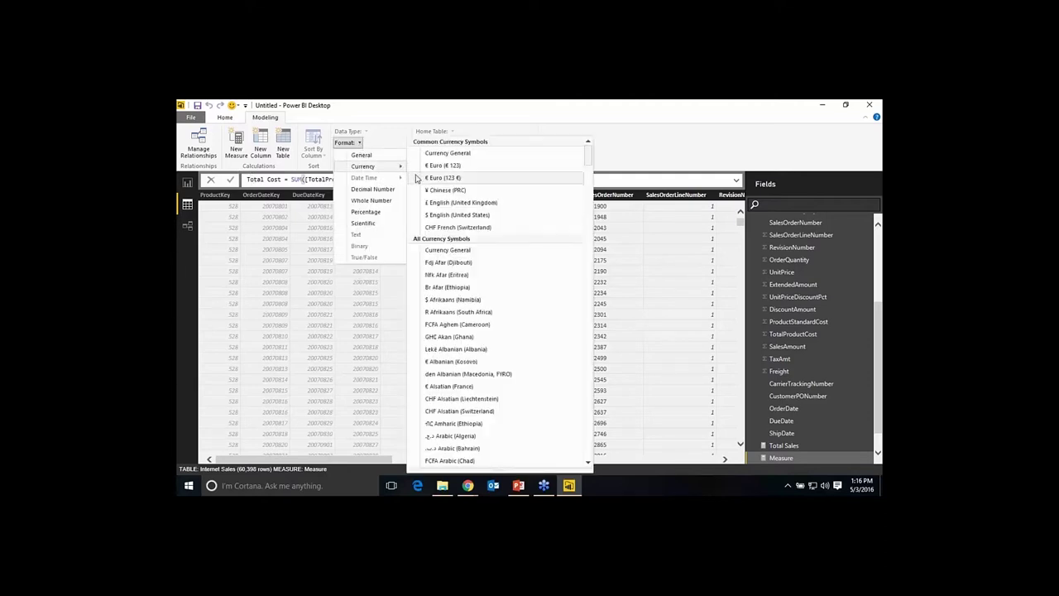
left_click(454, 216)
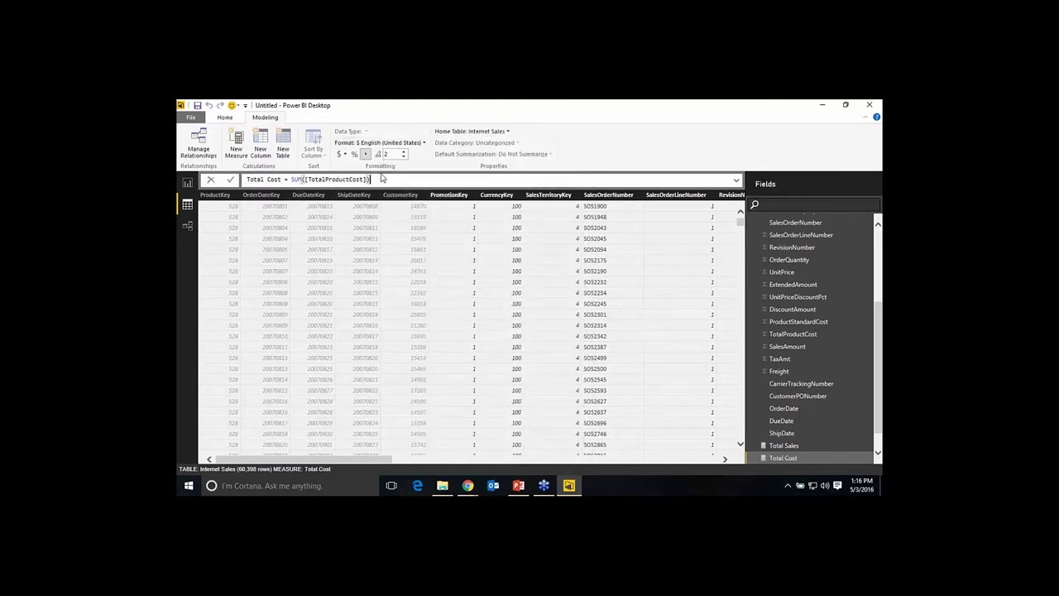
key("Return")
- Create a third Internet Sales measure defined as Profit = [Total Sales]-[Total Cost]
left_click(238, 147)
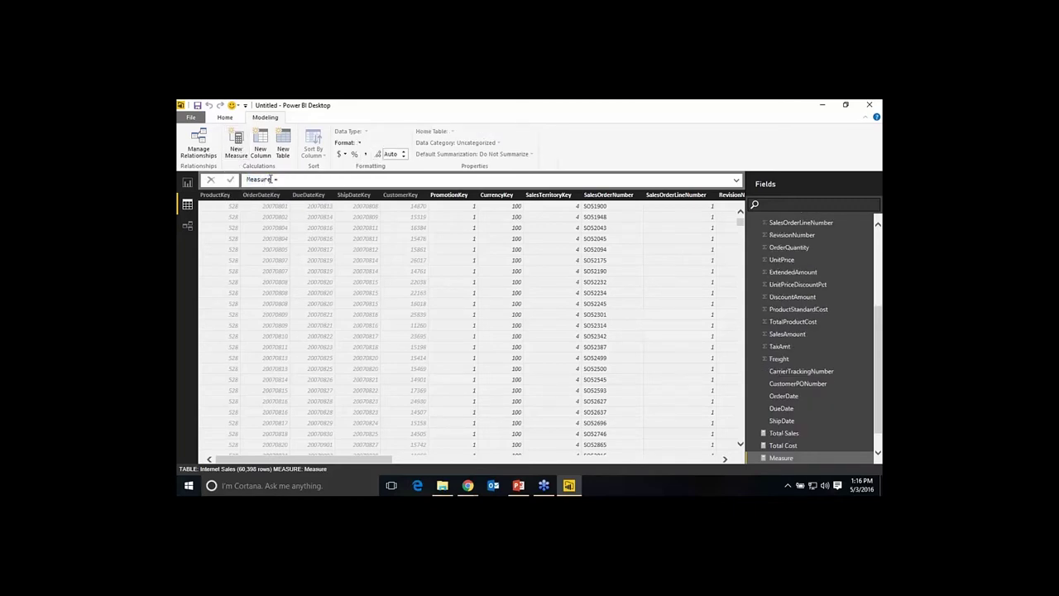
left_click_drag(271, 179, 247, 178)
type("Profit")
type("[T")
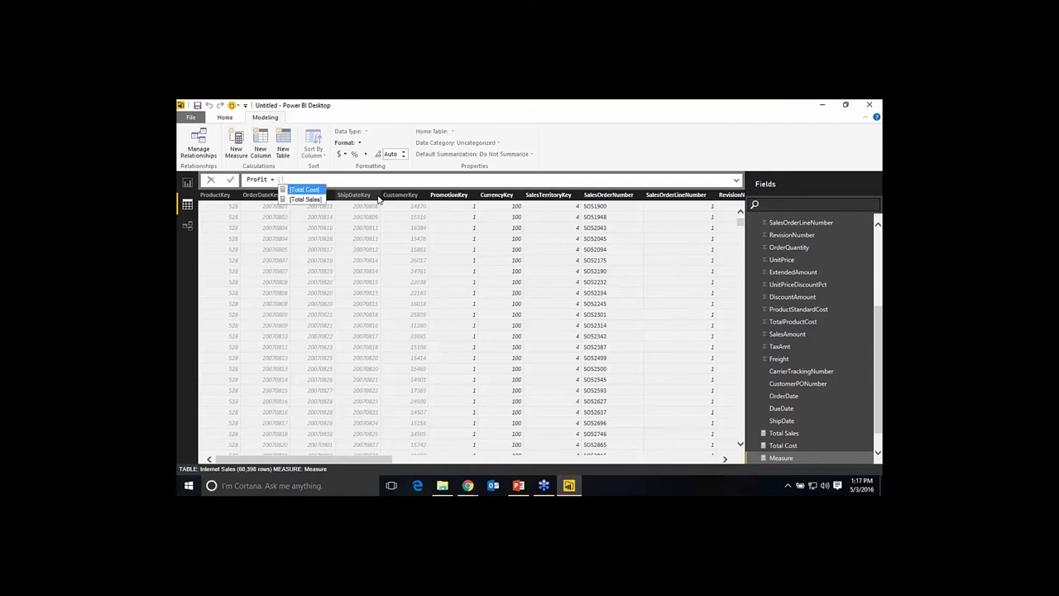
type("otal Sales]-[Total Cost]")
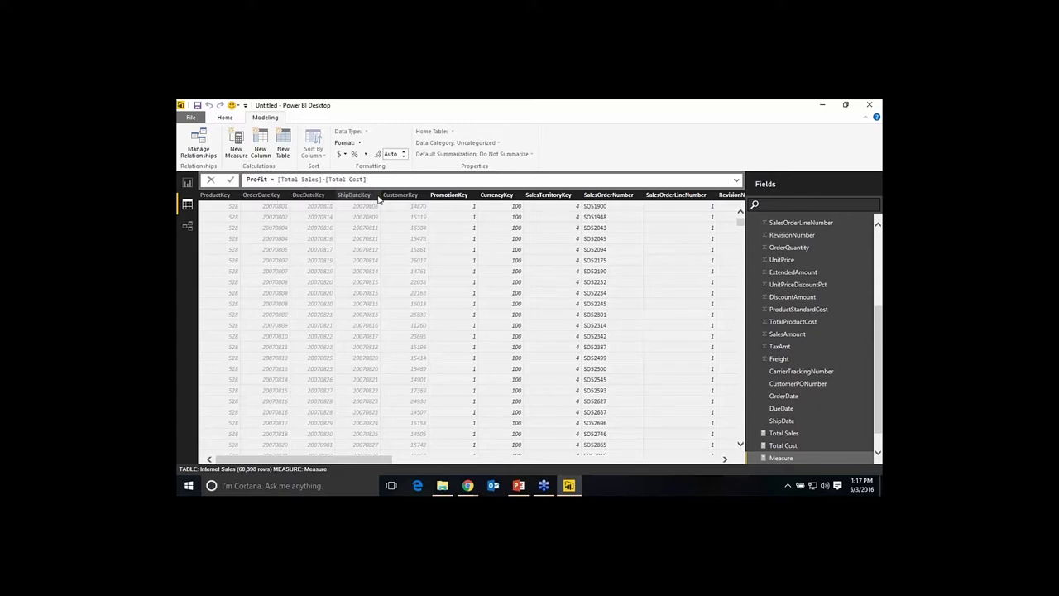
key("Return")
- Set the Profit measure's format to $ English (United States) currency
left_click(379, 179)
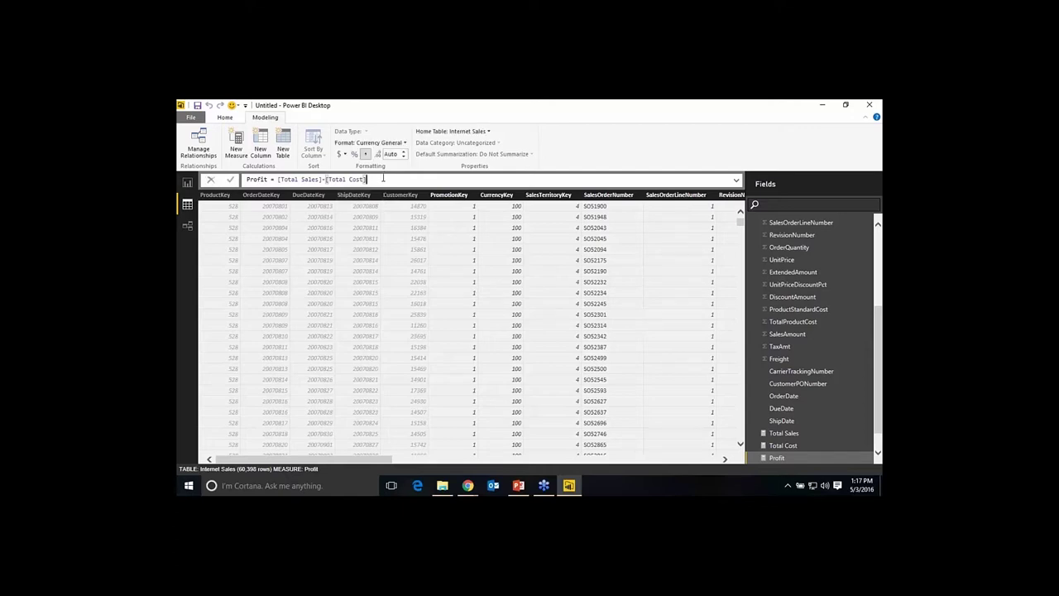
left_click(404, 143)
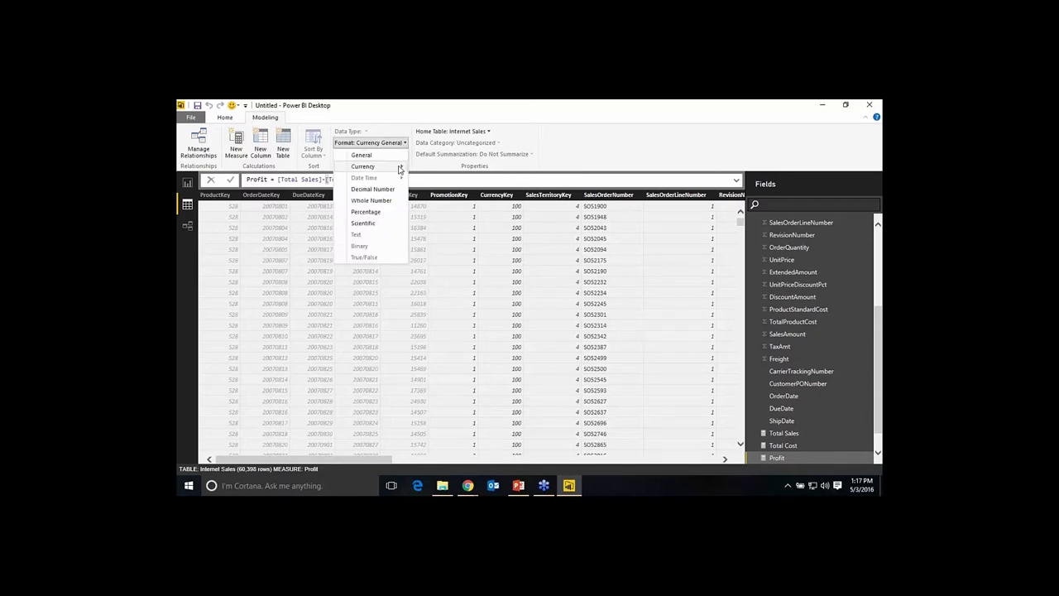
mouse_move(402, 169)
left_click(447, 214)
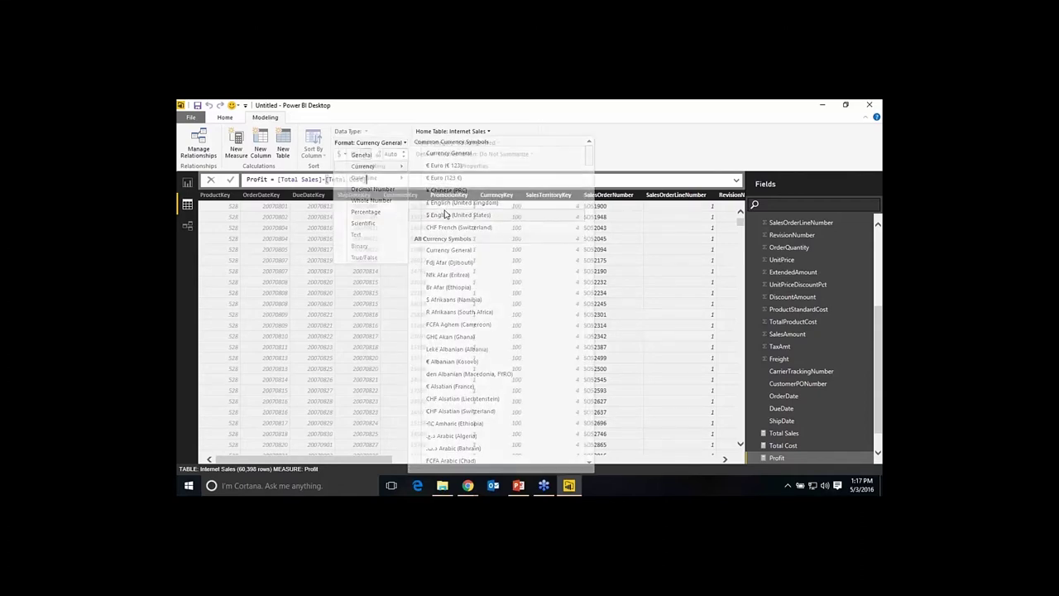
key("Return")
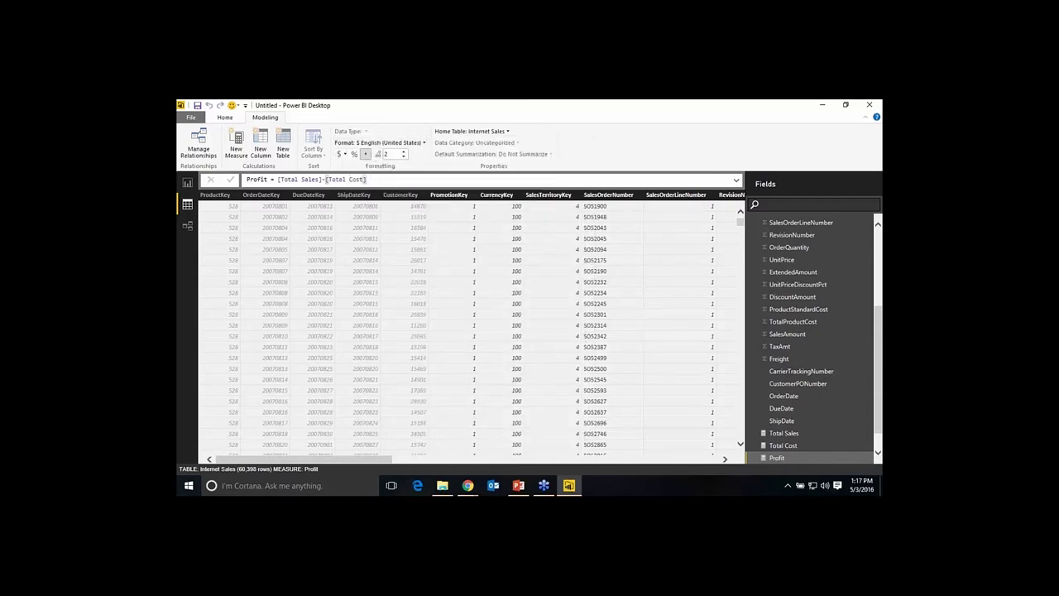
- Start another new measure in the Internet Sales table and name it Profit Margin
left_click(234, 147)
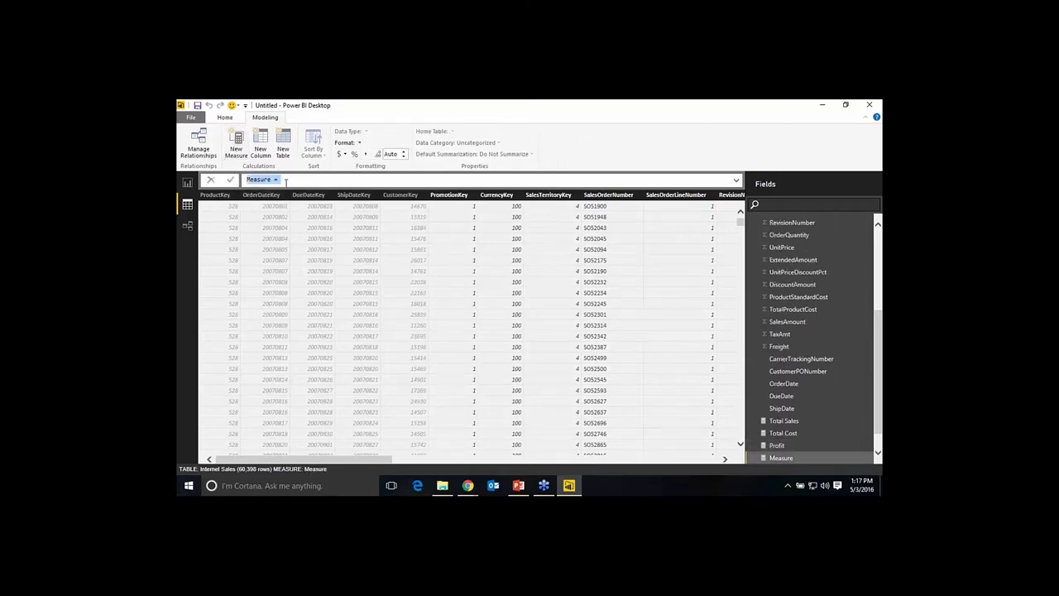
left_click_drag(280, 180, 235, 181)
left_click(267, 181)
type("Pr")
type("ofit Marg")
type("in")
key("End")
type("[P")
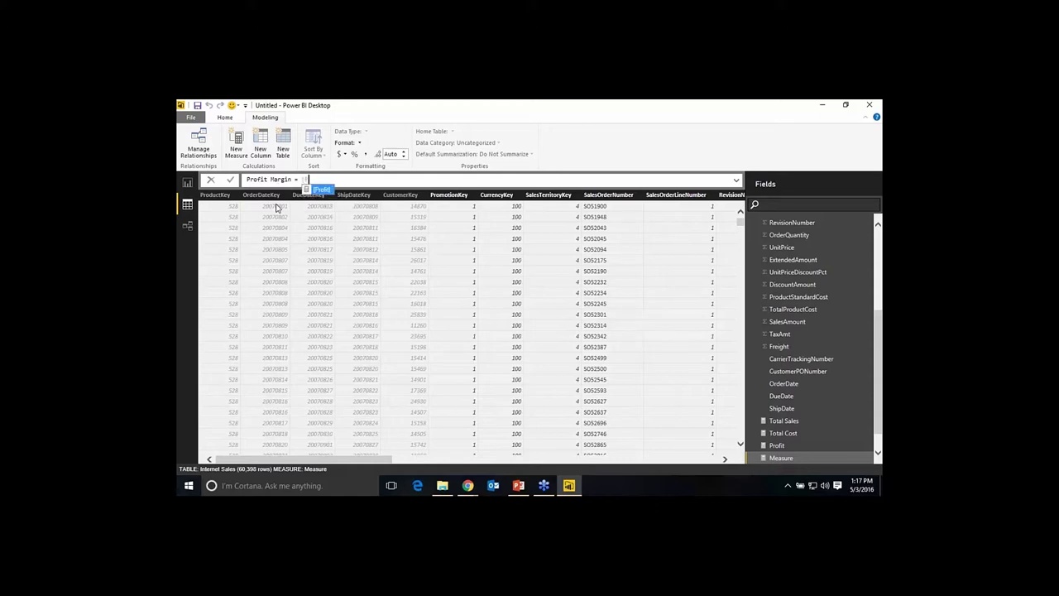
key("Tab")
type("/[Total Cos")
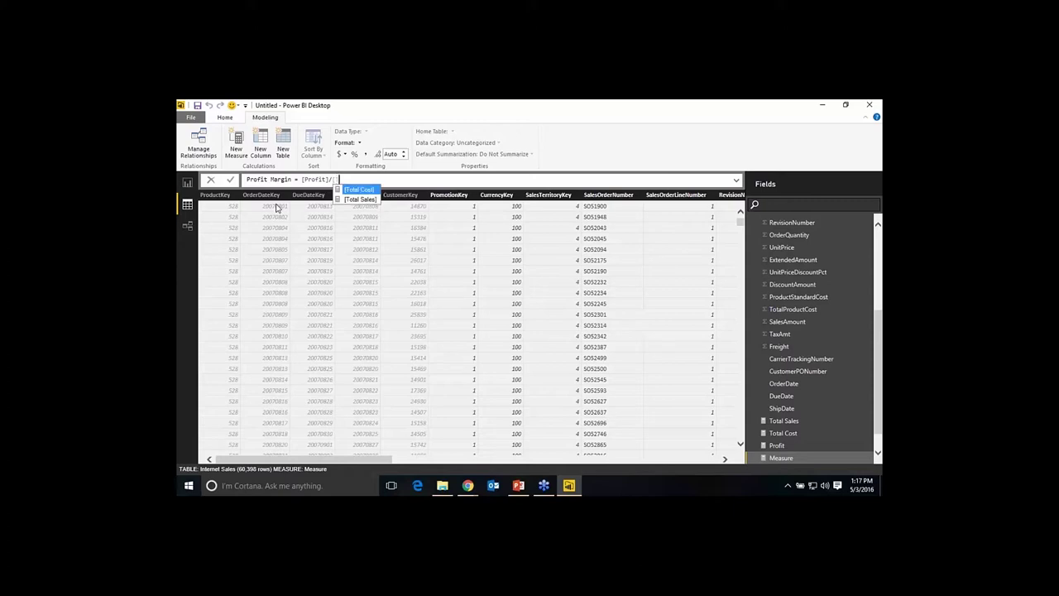
key("BackSpace")
key("BackSpace")
key("BackSpace")
type("Sa")
key("Tab")
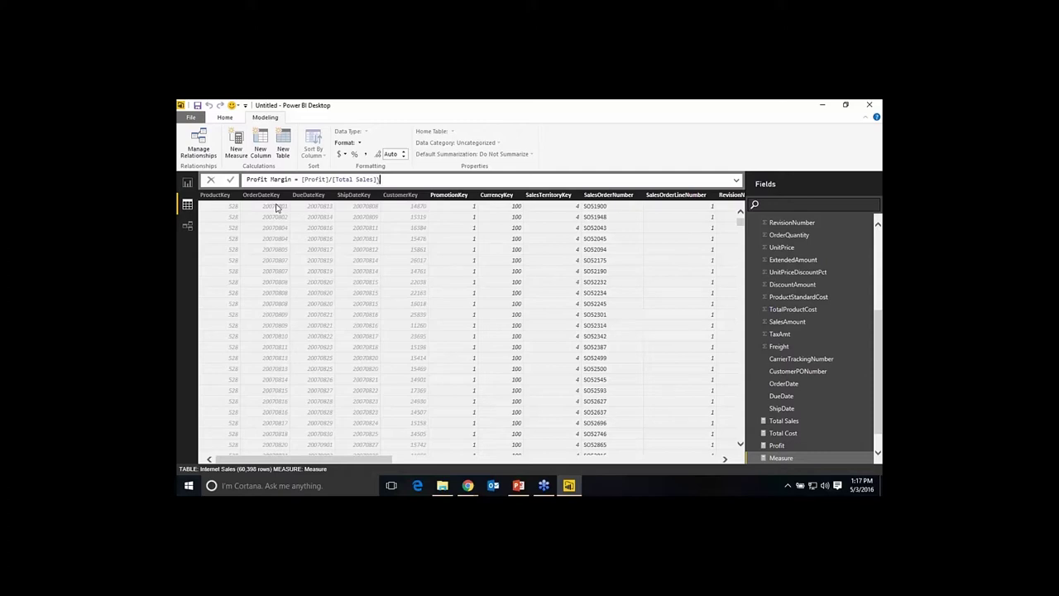
type(")))))))")
key("BackSpace")
key("BackSpace")
key("BackSpace")
key("BackSpace")
key("BackSpace")
key("BackSpace")
key("BackSpace")
key("BackSpace")
key("BackSpace")
key("BackSpace")
key("BackSpace")
key("BackSpace")
key("BackSpace")
key("BackSpace")
key("BackSpace")
key("BackSpace")
key("BackSpace")
key("BackSpace")
key("BackSpace")
key("BackSpace")
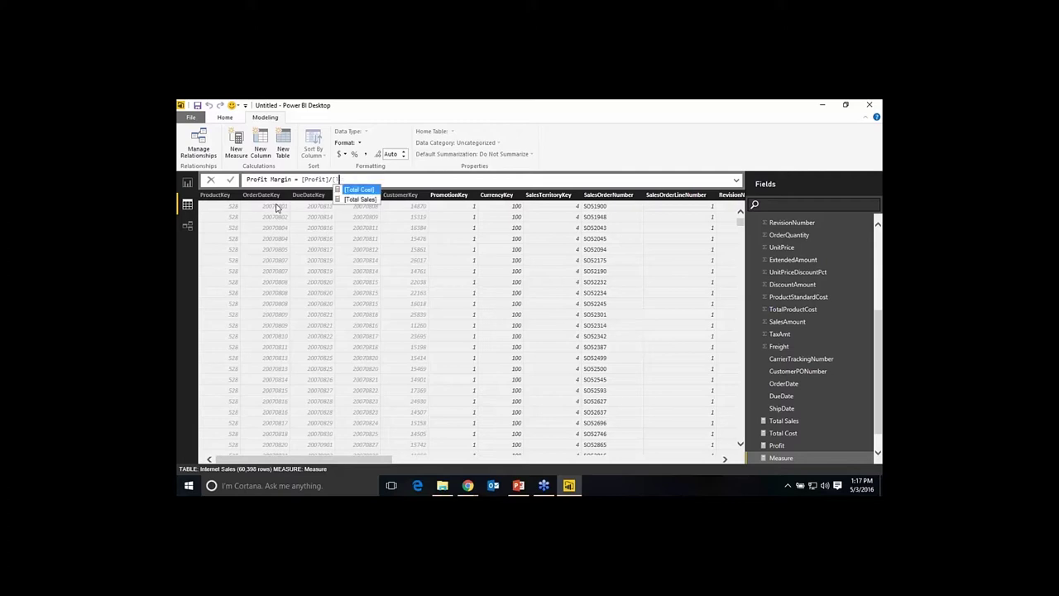
key("BackSpace")
key("BackSpace")
key("BackSpace")
key("BackSpace")
key("BackSpace")
key("BackSpace")
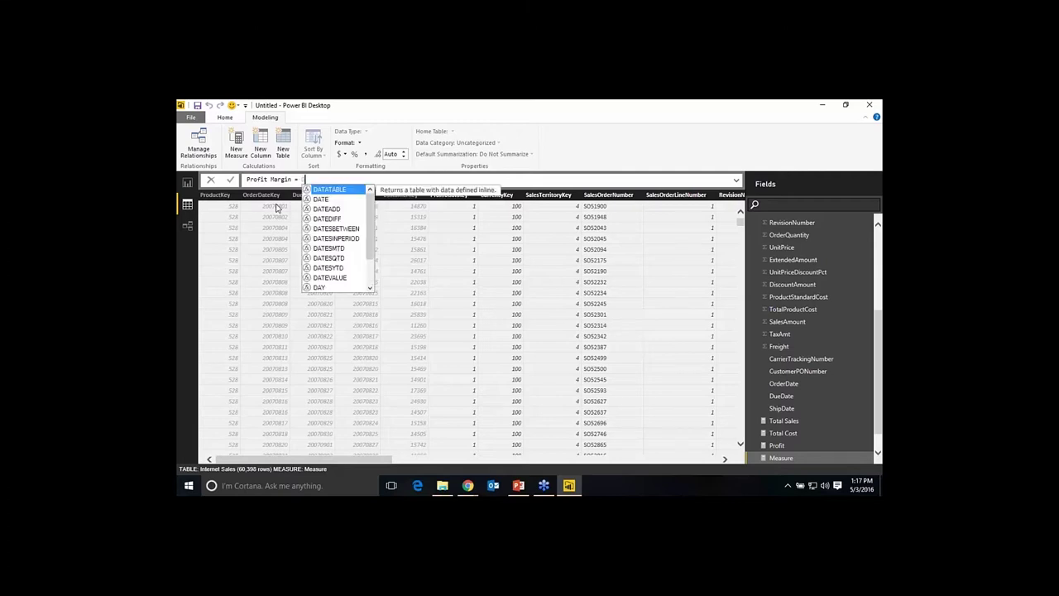
- Define the Profit Margin measure as DIVIDE([Profit],[Total Sales]) and set its format to Percentage
type("DI")
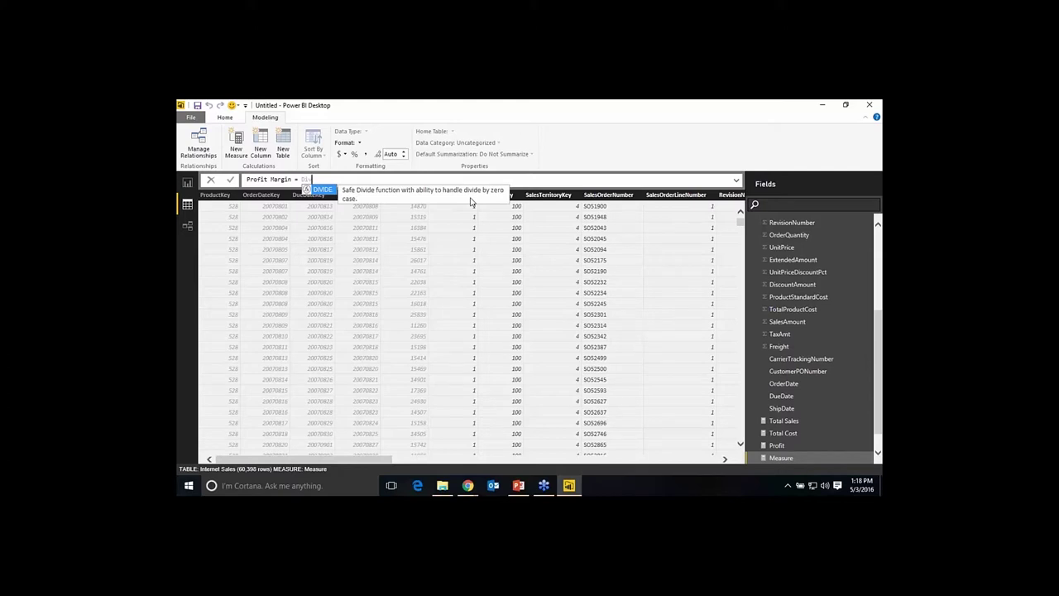
key("Tab")
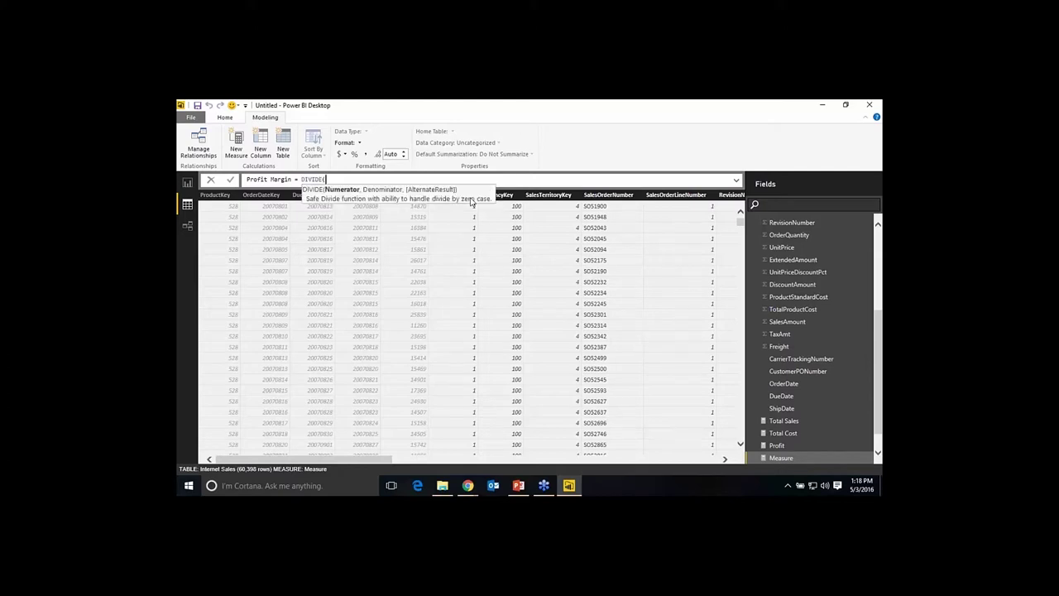
type("[")
key("Tab")
type(",")
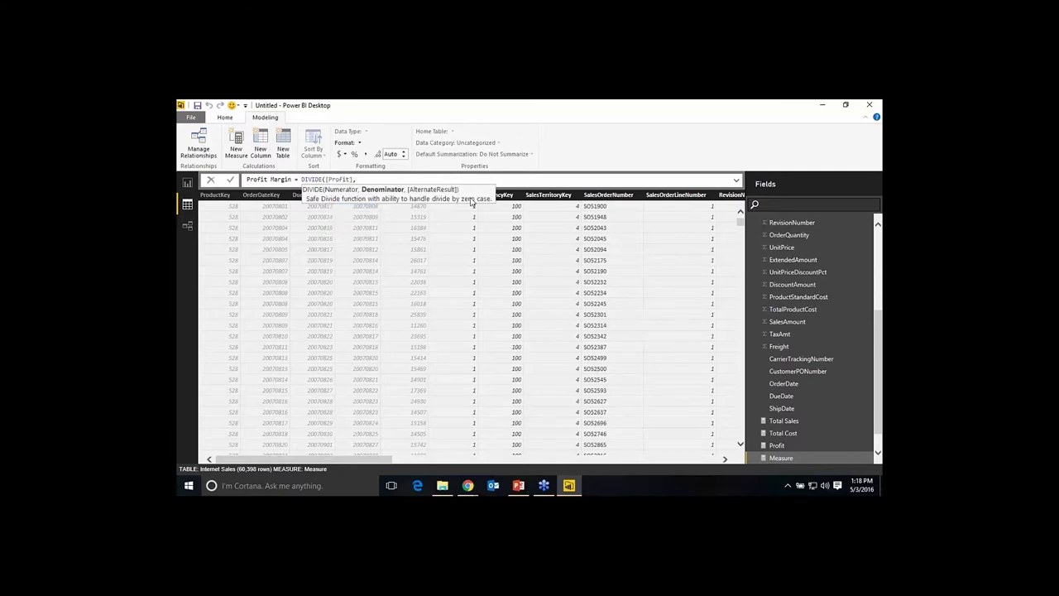
type("[")
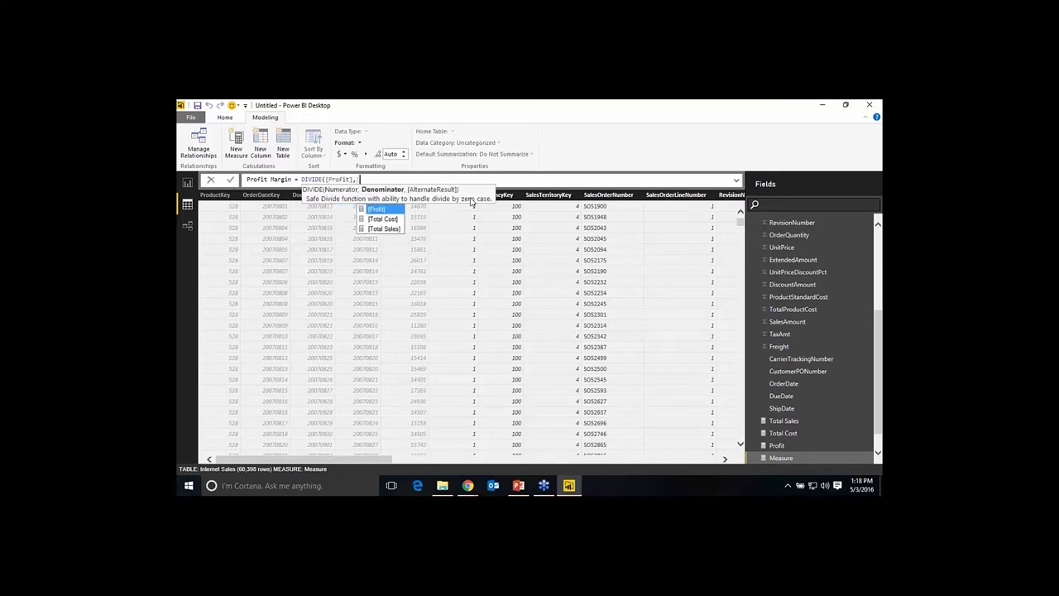
key("Down")
key("Down")
key("Tab")
type(")")
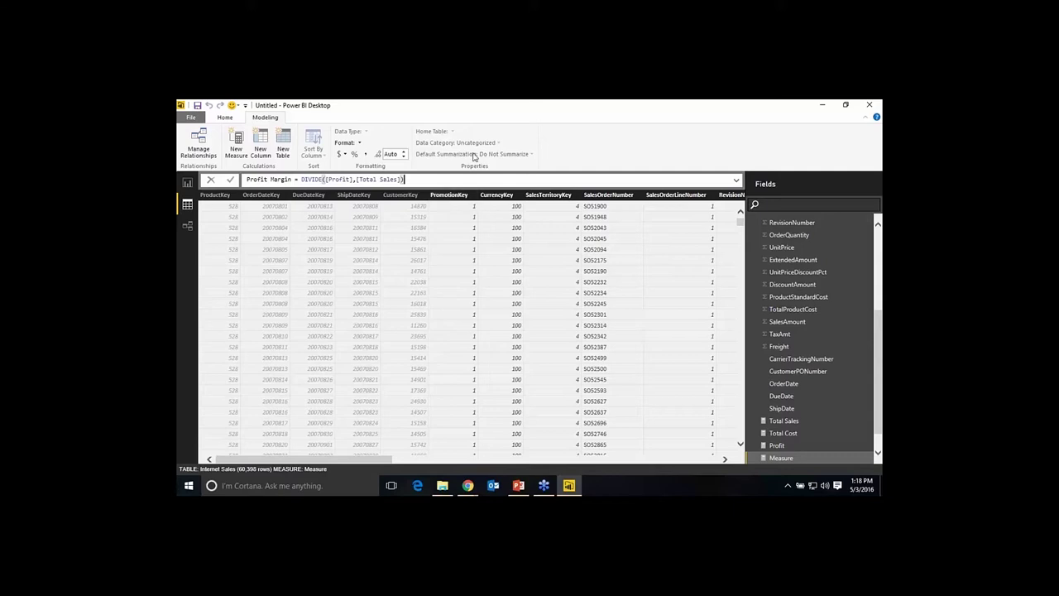
left_click(359, 143)
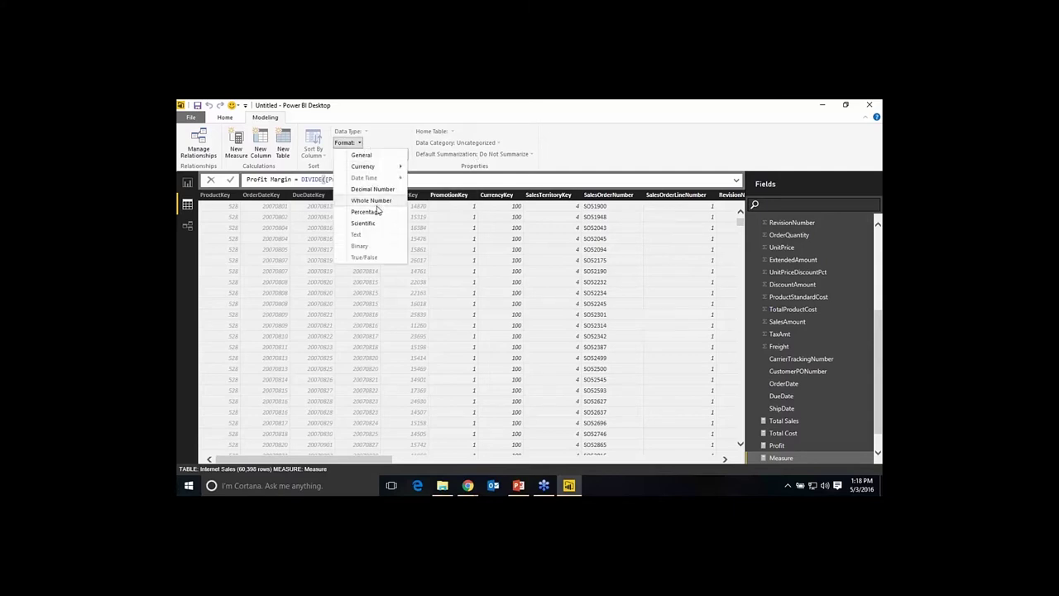
left_click(307, 222)
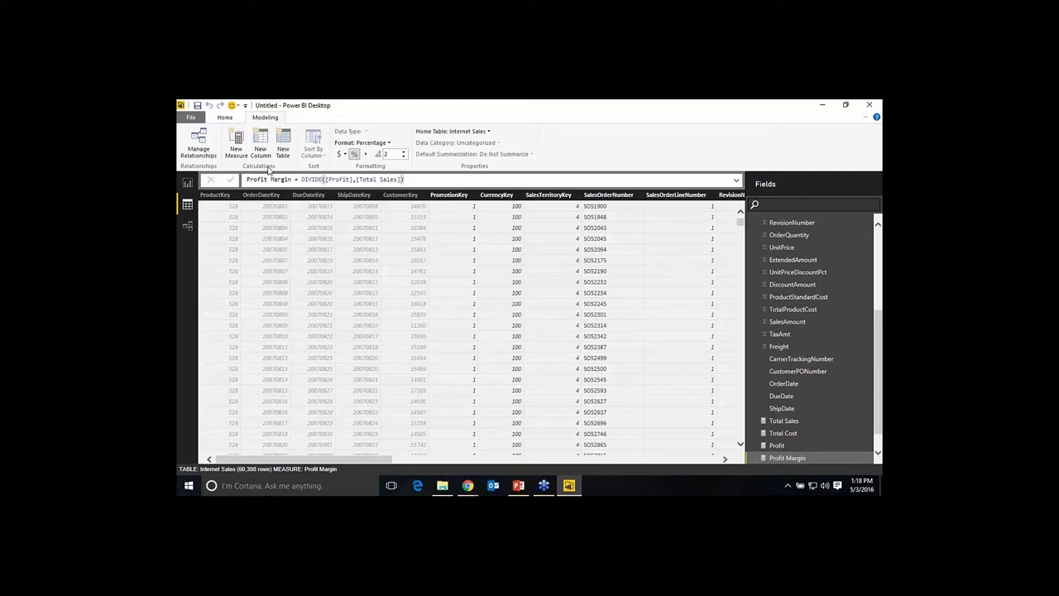
- Start another new Internet Sales measure named YTD Profit and begin its formula with the TOTALYTD function
left_click(236, 151)
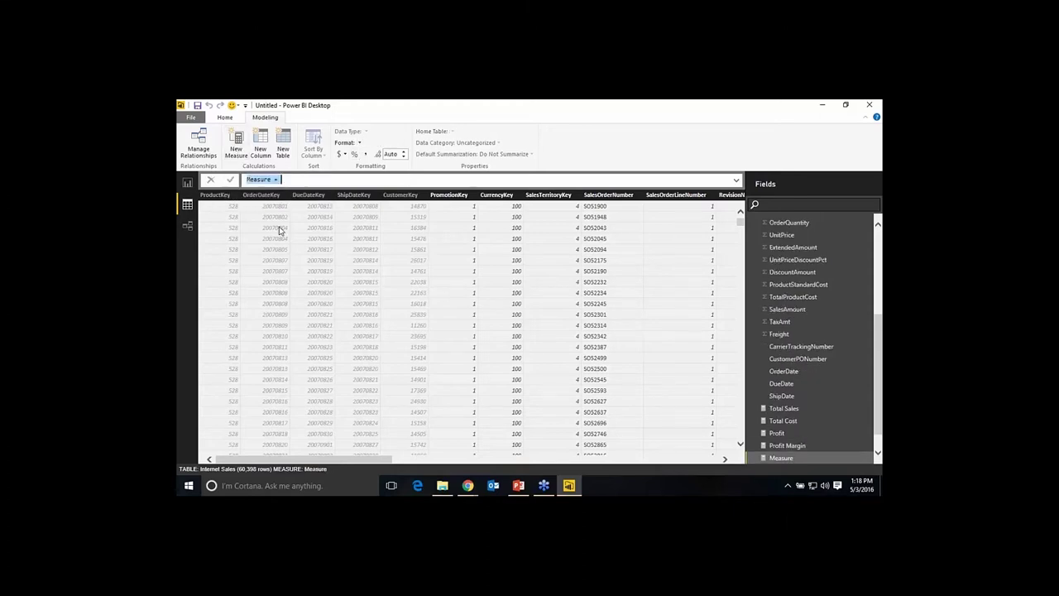
double_click(256, 179)
type("YTD Profit = Tota")
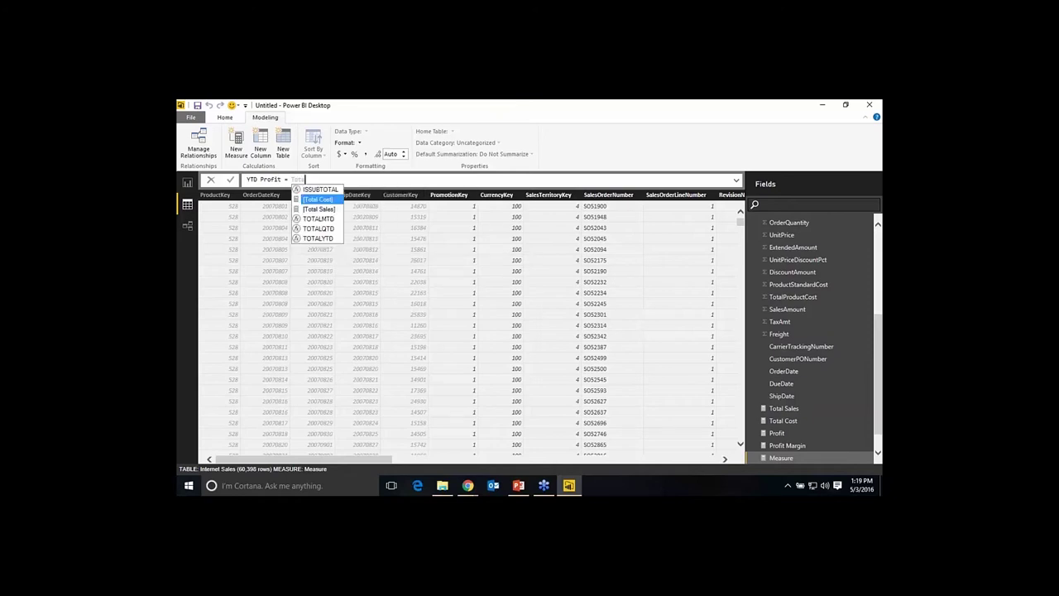
key("Down")
key("Down")
key("Down")
key("Down")
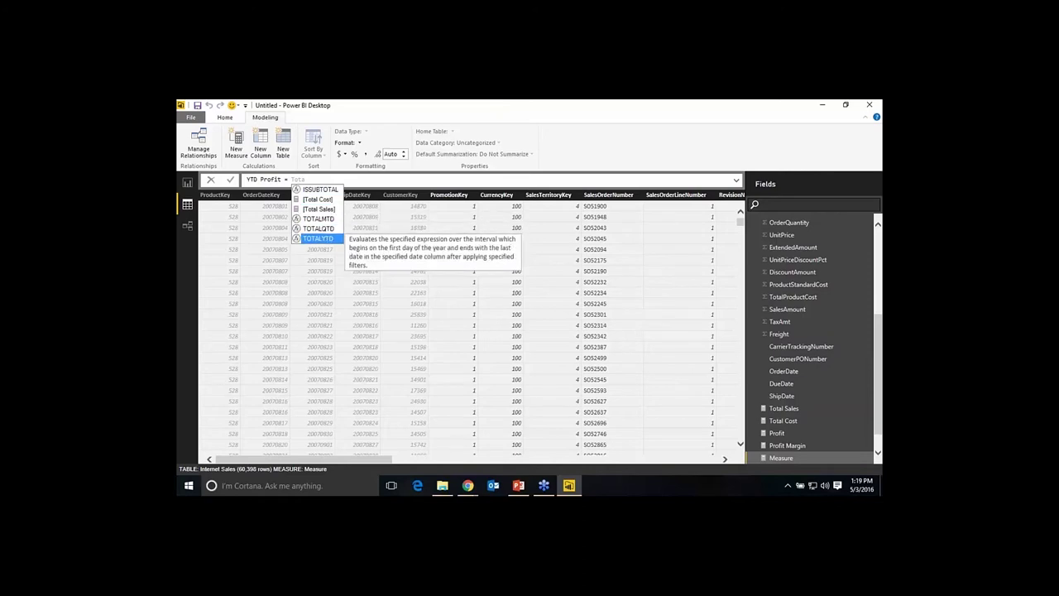
key("Up")
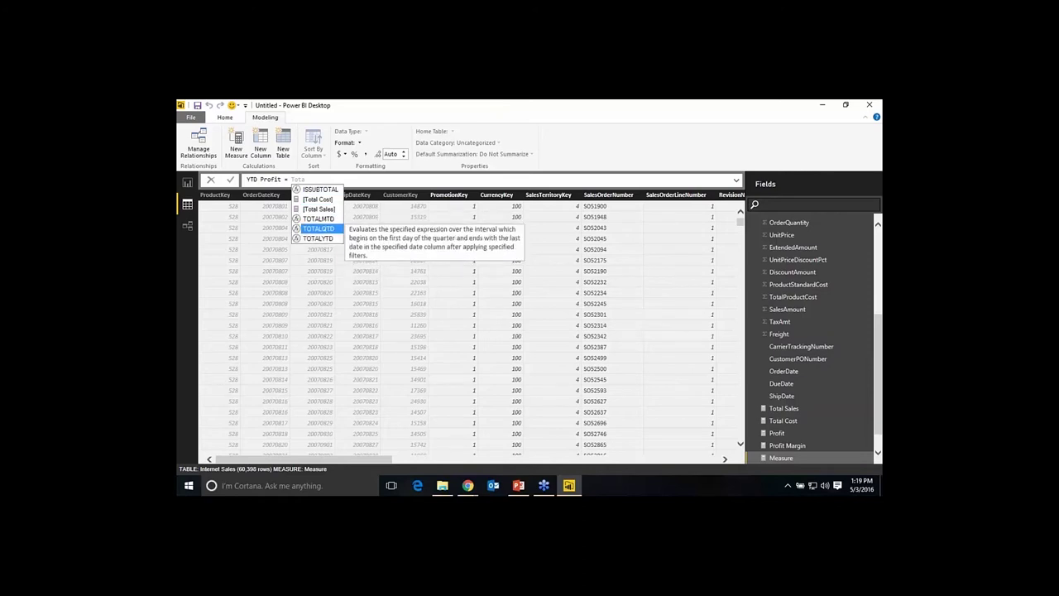
key("Up")
key("Down")
key("Down")
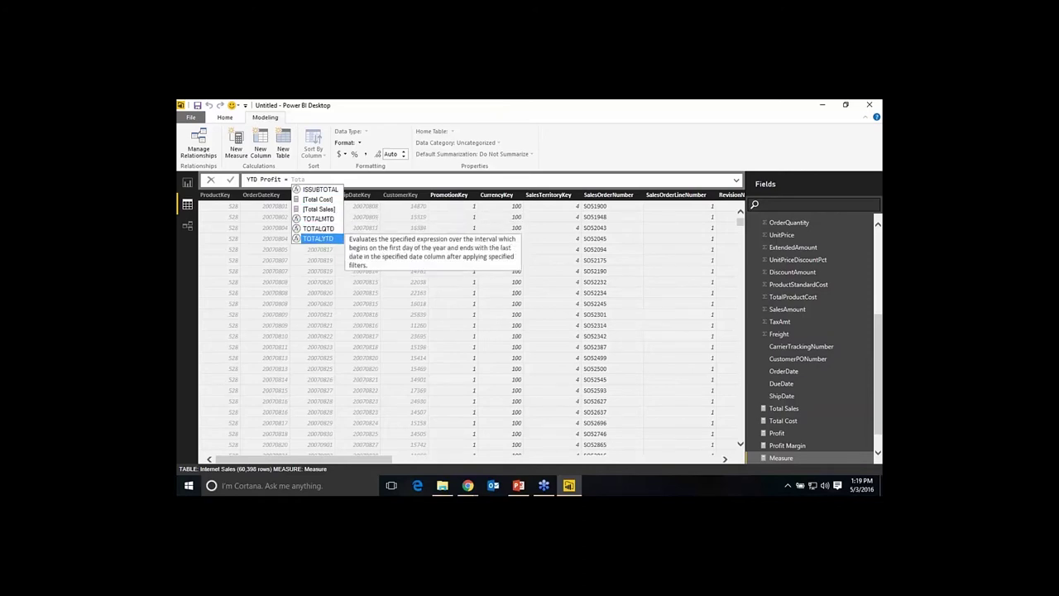
key("Tab")
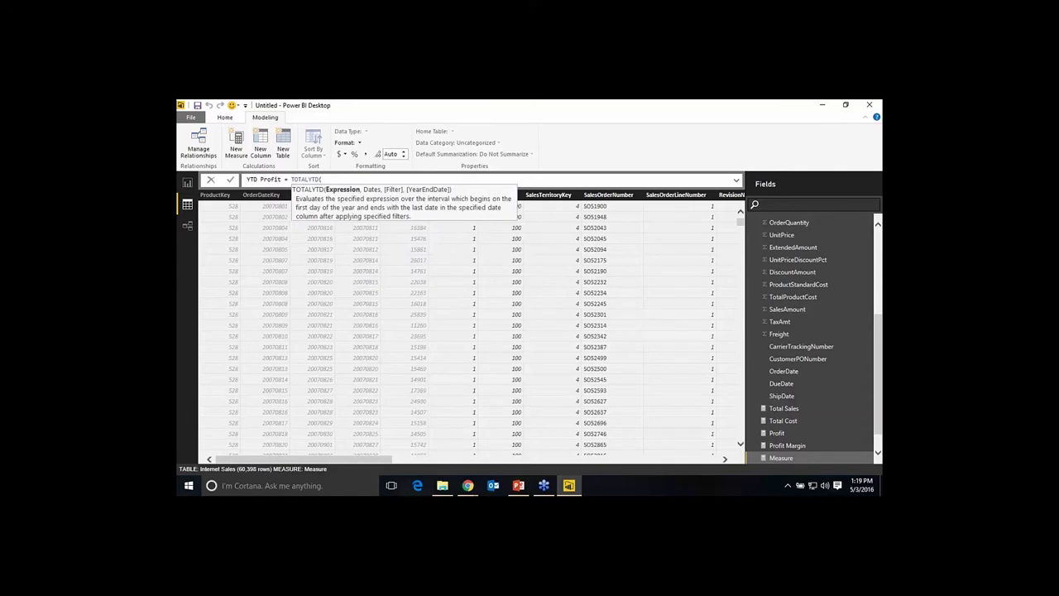
- Complete the YTD Profit formula with [Profit] as the expression and 'Date'[FullDateAlternateKey] as the dates, and commit it
type("[Prof")
key("Tab")
type(",")
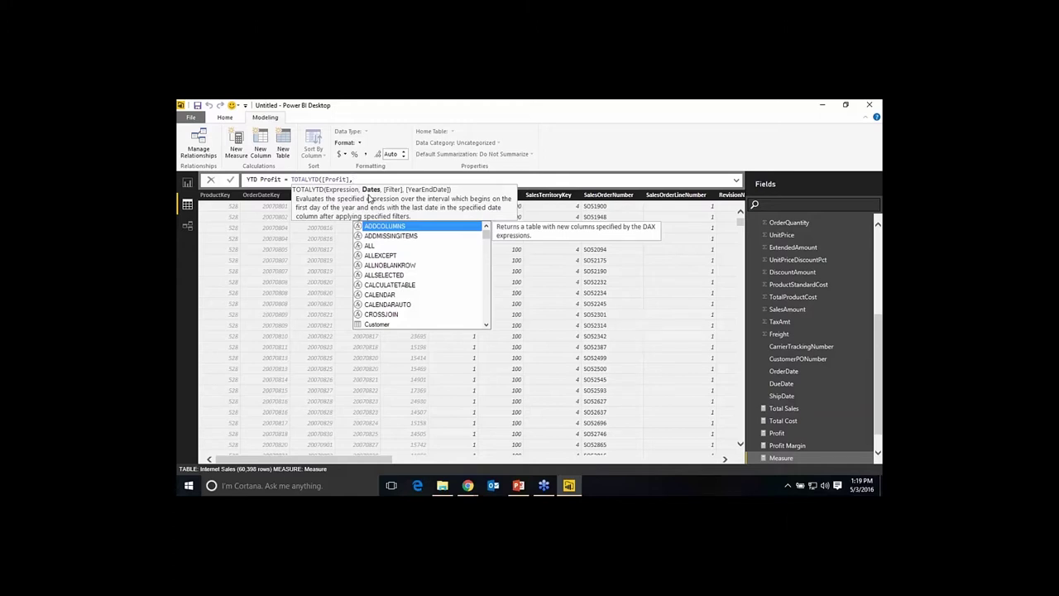
type("'D")
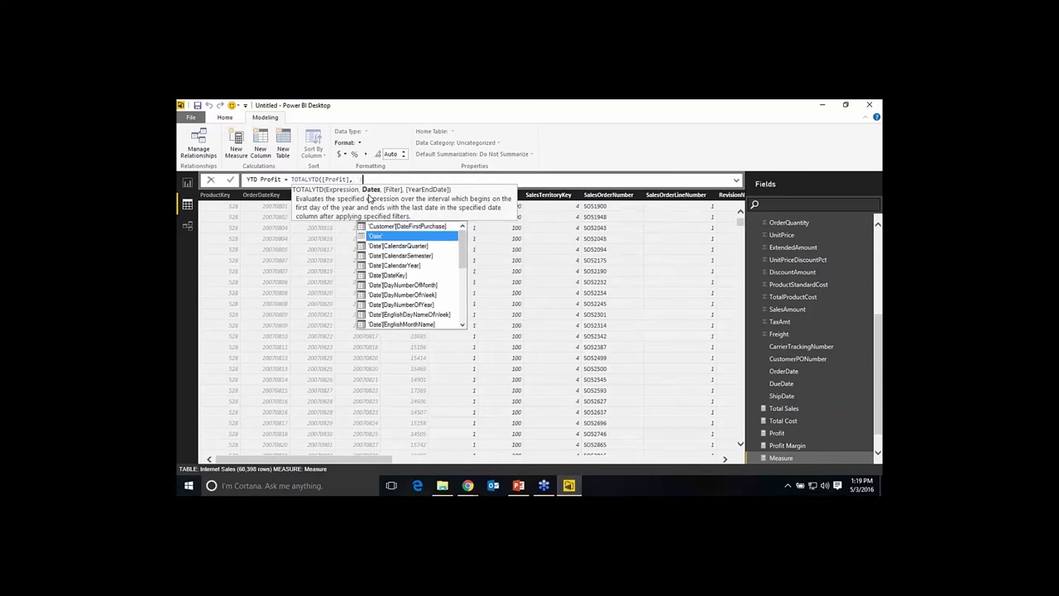
type("ate'[Fu")
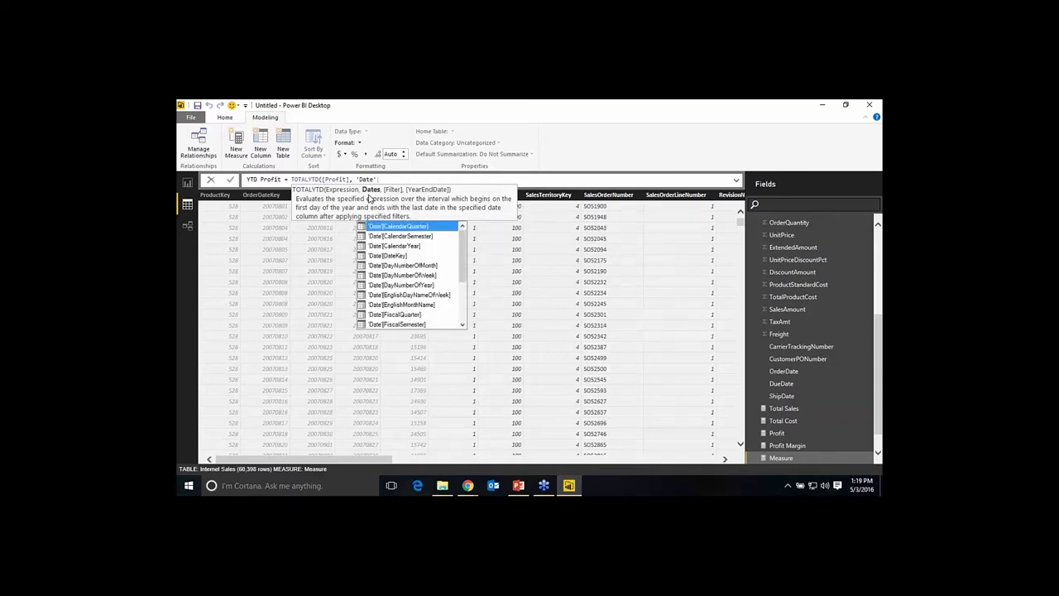
key("Tab")
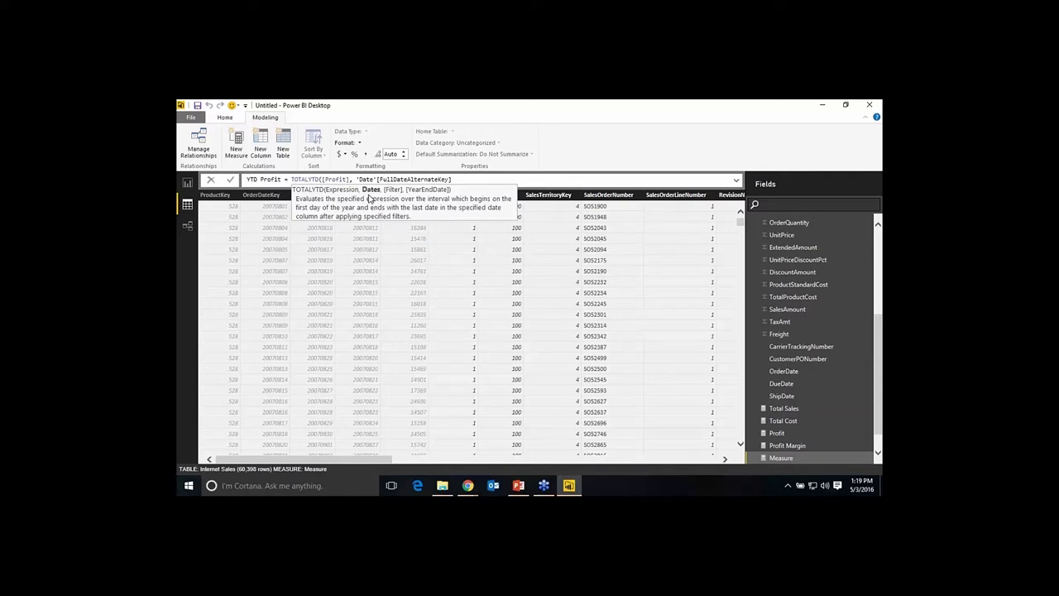
type(")")
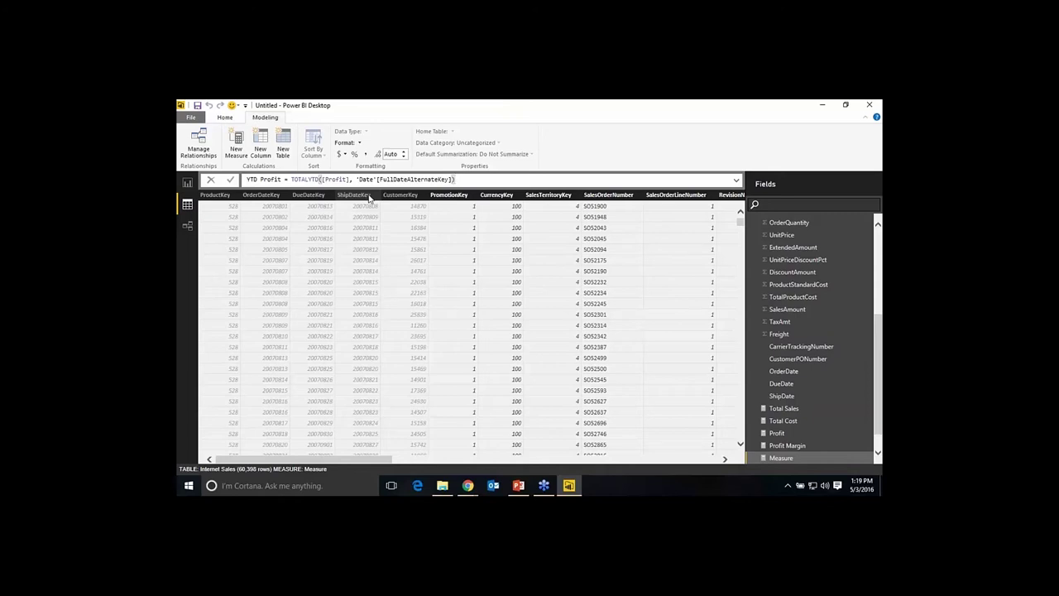
key("Return")
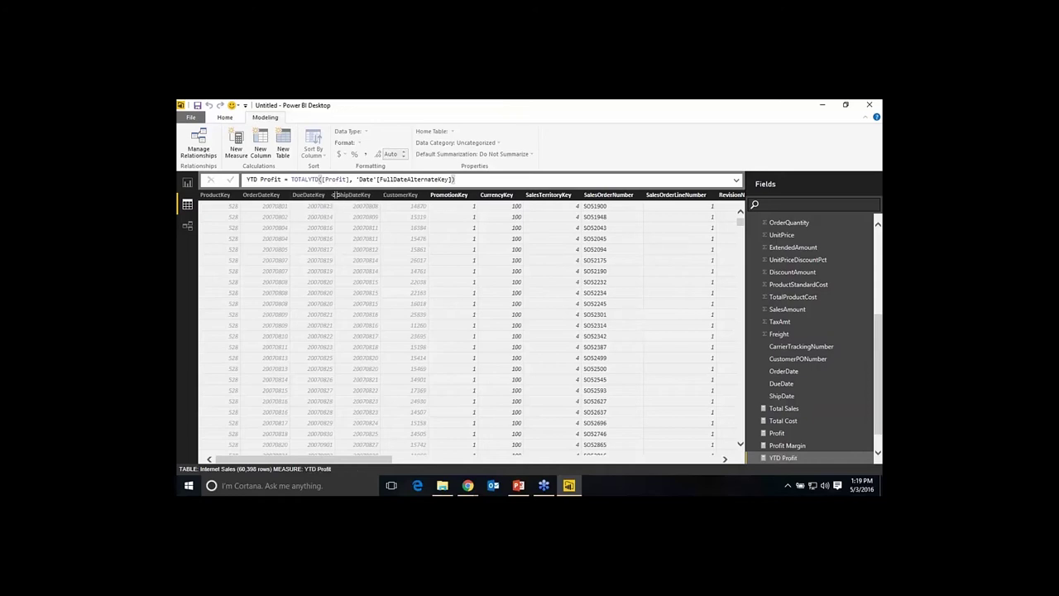
- Apply the $ English (United States) currency format to the YTD Profit measure
left_click(393, 144)
mouse_move(390, 169)
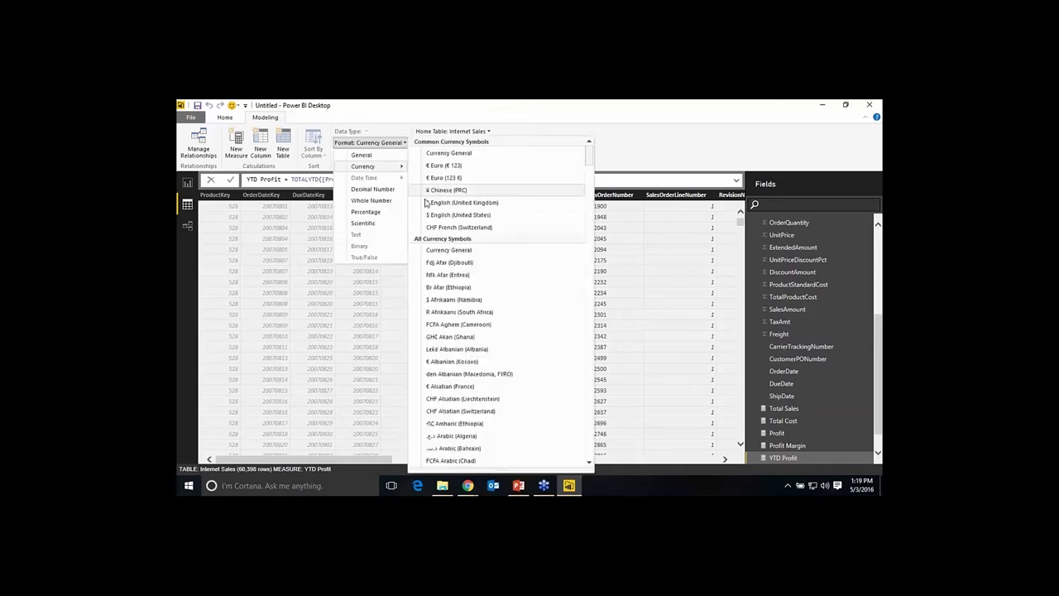
left_click(451, 216)
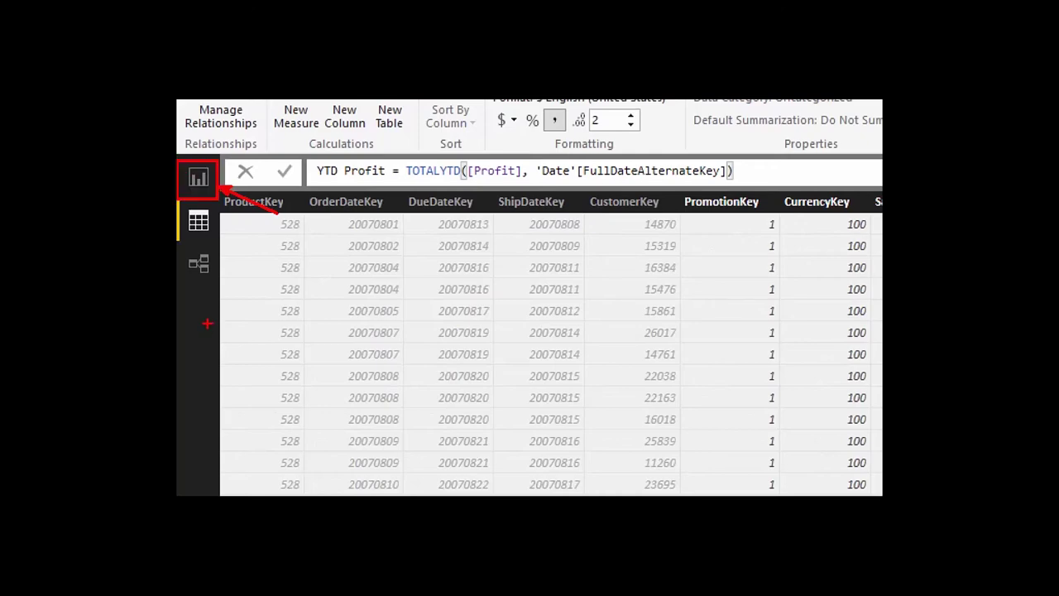
- Return to the report view and delete both the year-quarter-month table and the month name table from Page 1
left_click(198, 178)
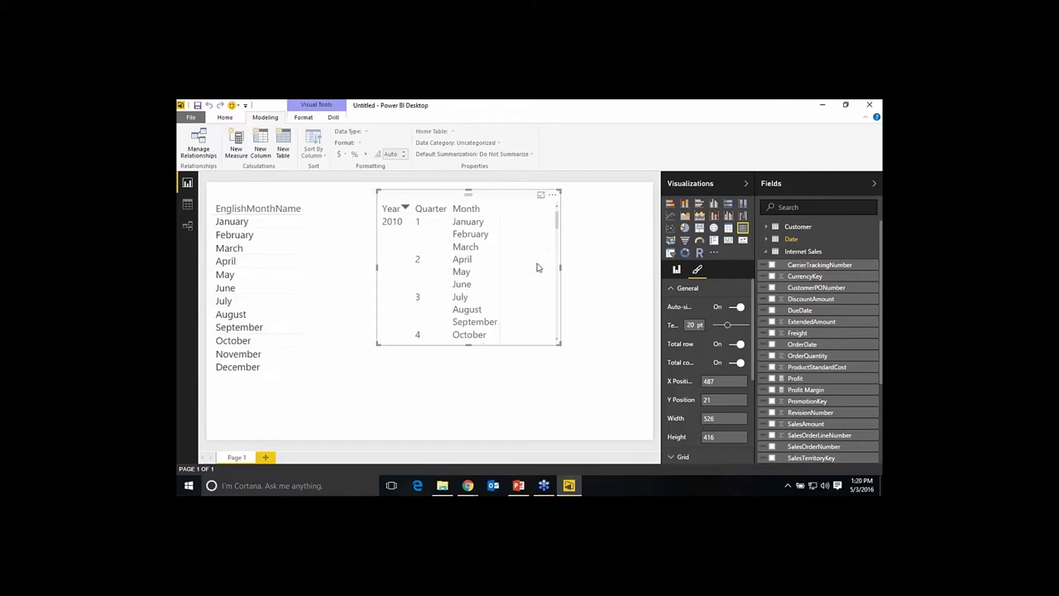
key("Delete")
left_click(290, 241)
key("Delete")
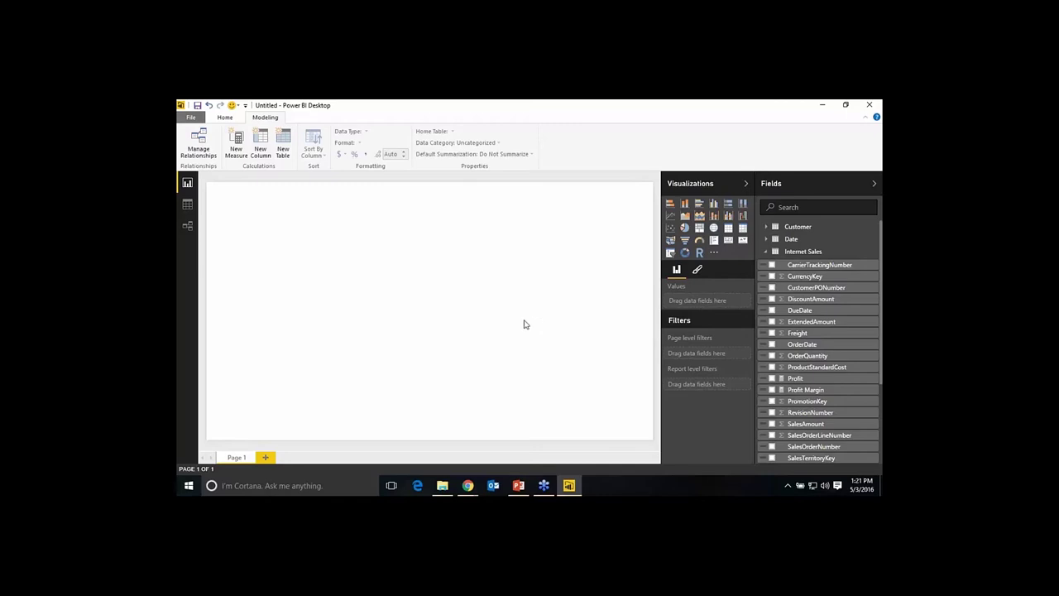
- Switch to the Chrome window showing the Gapminder data page and load visuals.powerbi.com there
left_click(467, 485)
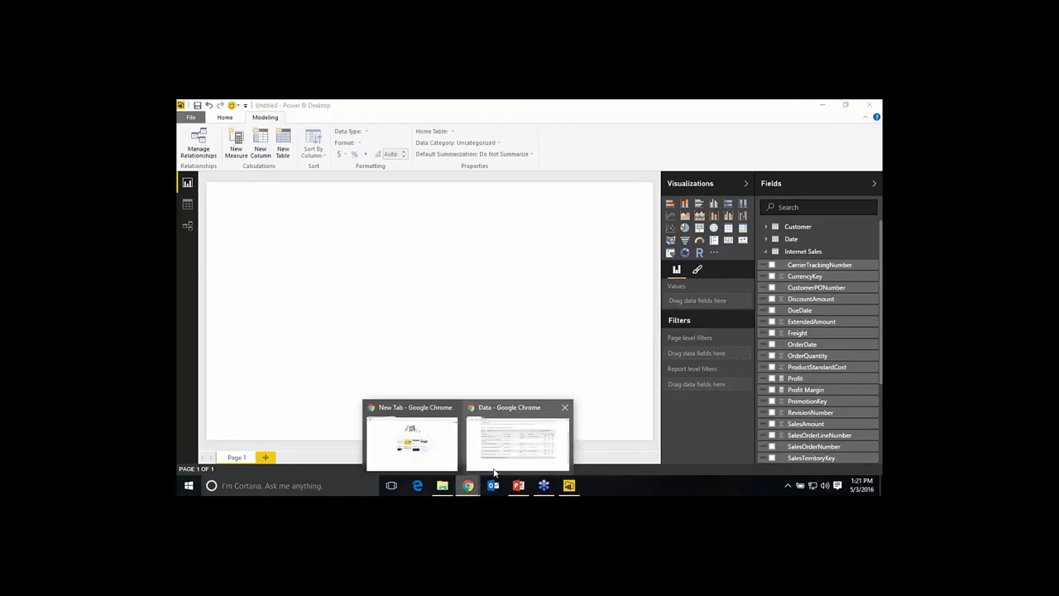
left_click(494, 471)
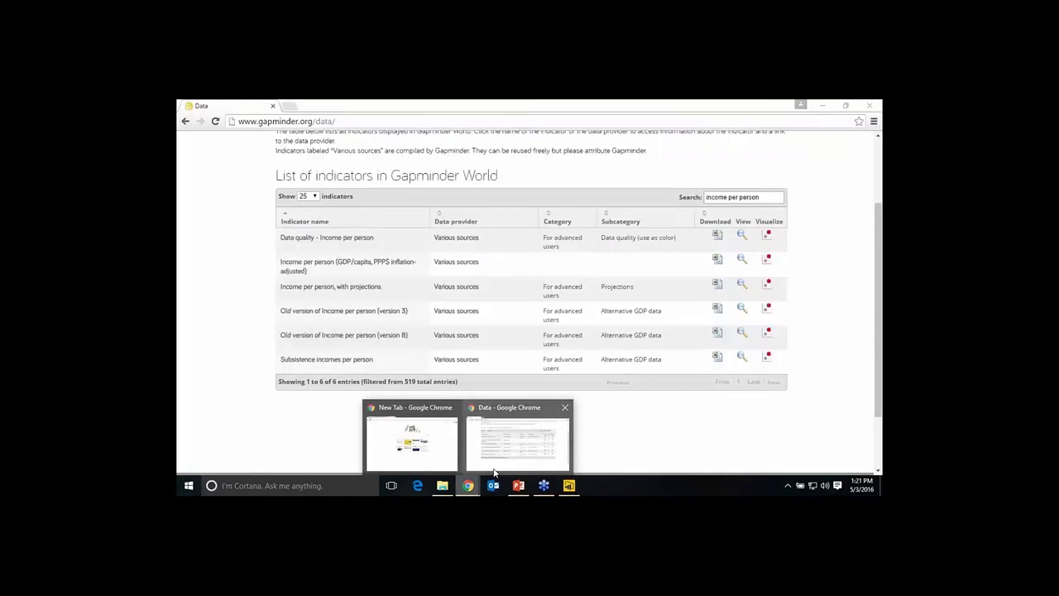
left_click(360, 124)
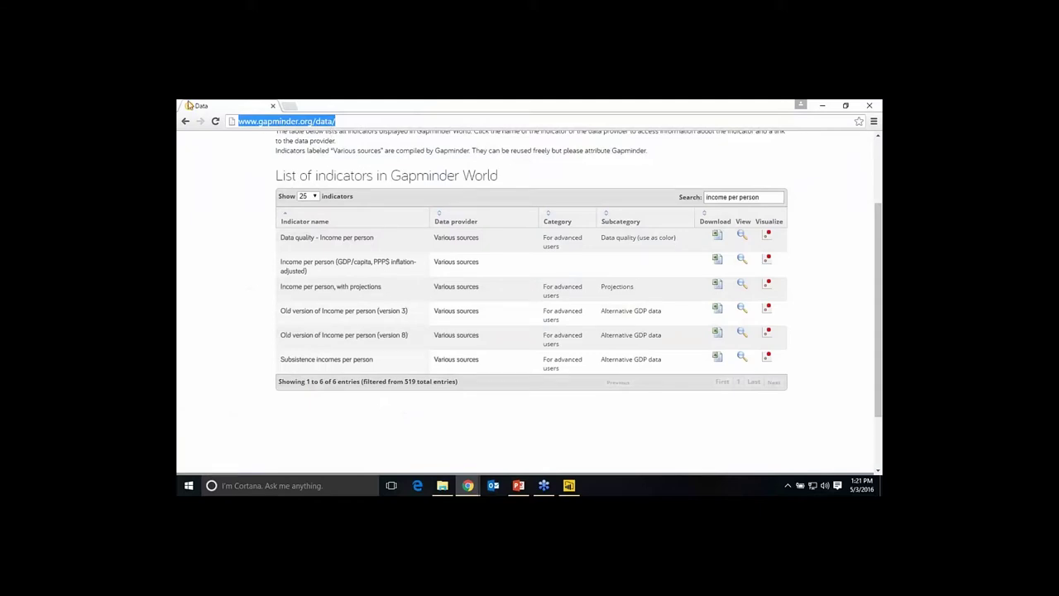
type("visuals.powerbi.com")
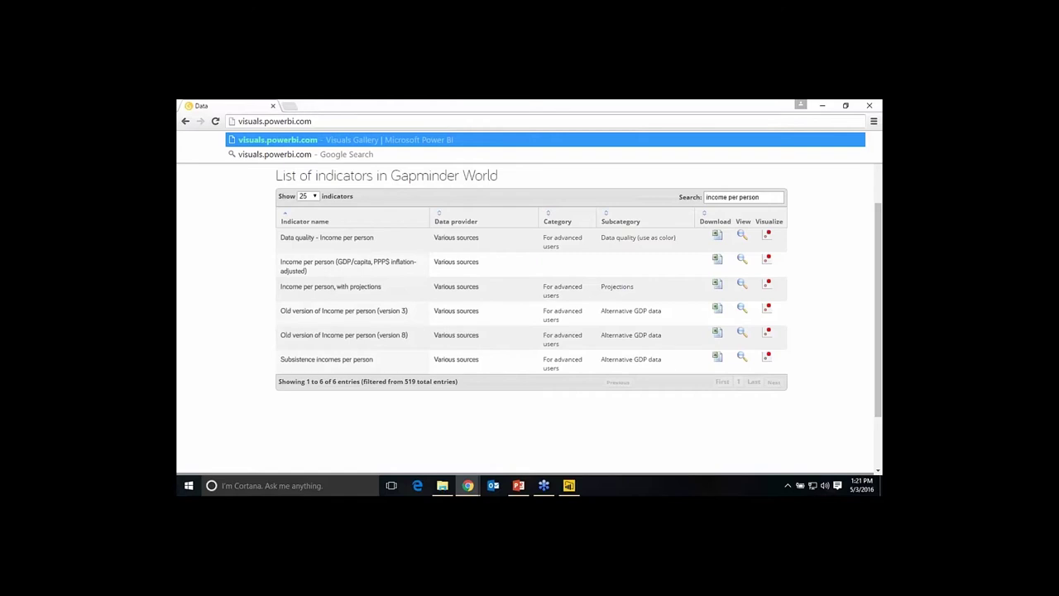
key("Return")
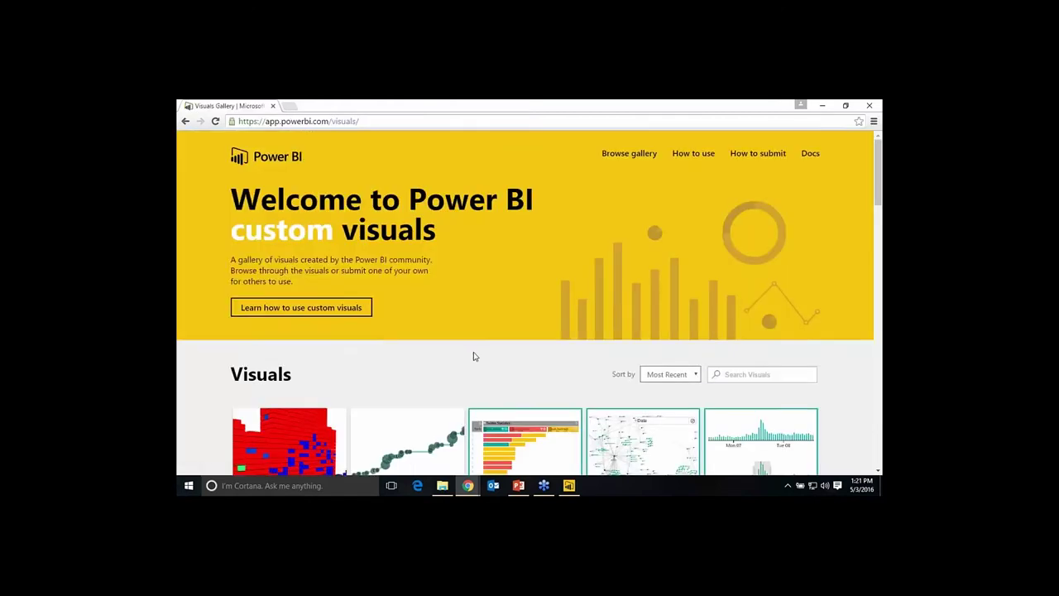
- Look through the Power BI custom visuals gallery to examine which visual types are offered
scroll(474, 355, "down", 1)
scroll(474, 355, "down", 5)
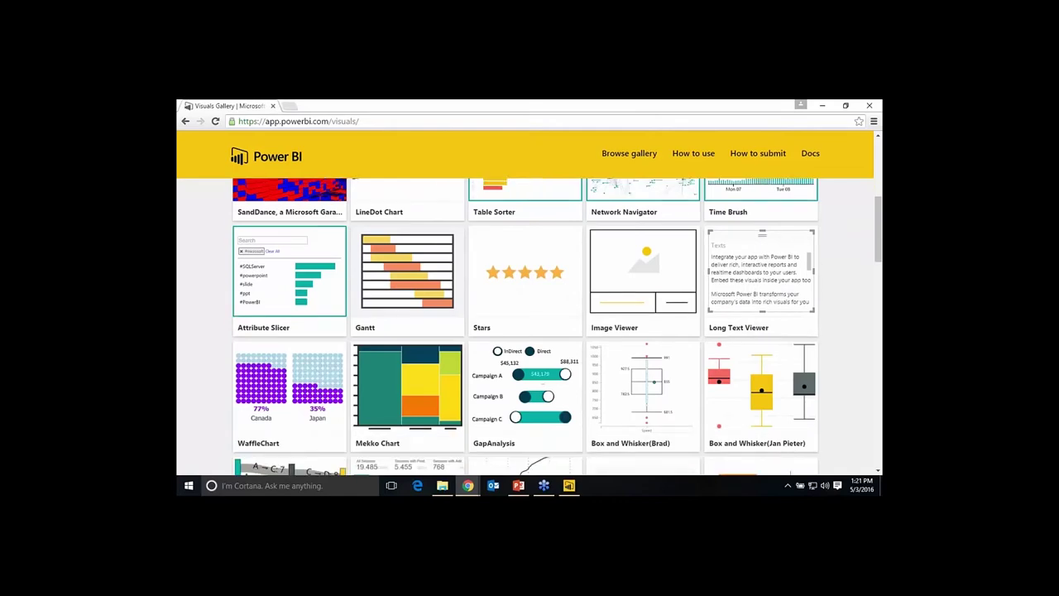
scroll(530, 326, "down", 2)
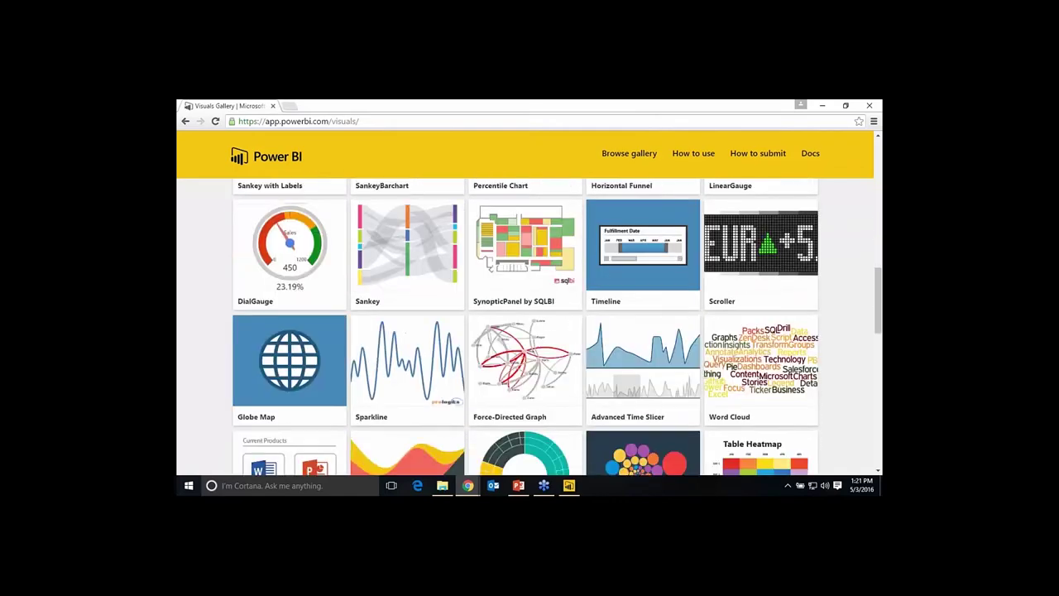
scroll(469, 334, "down", 2)
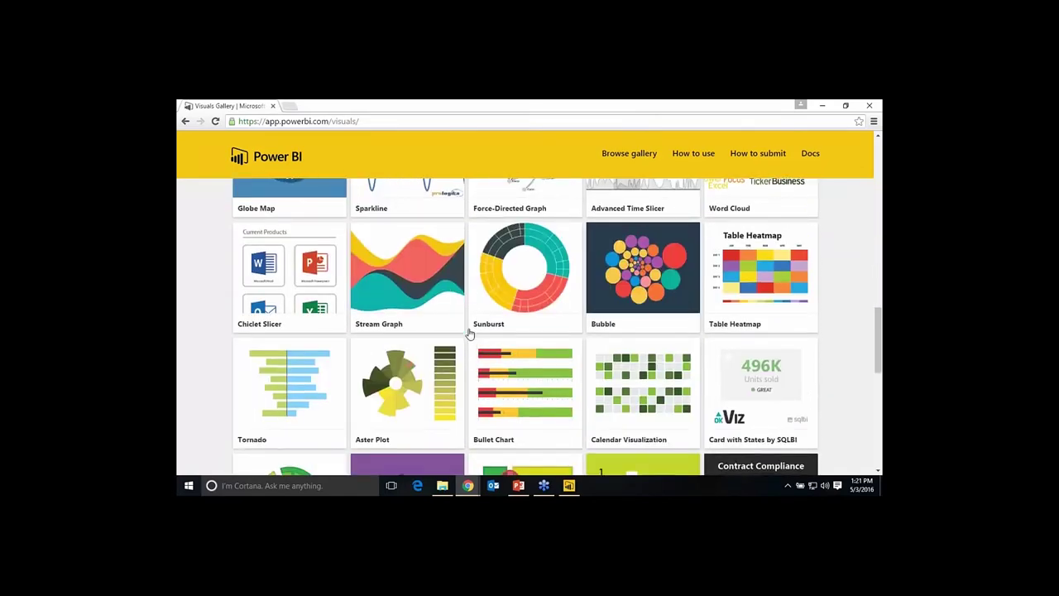
scroll(469, 334, "down", 1)
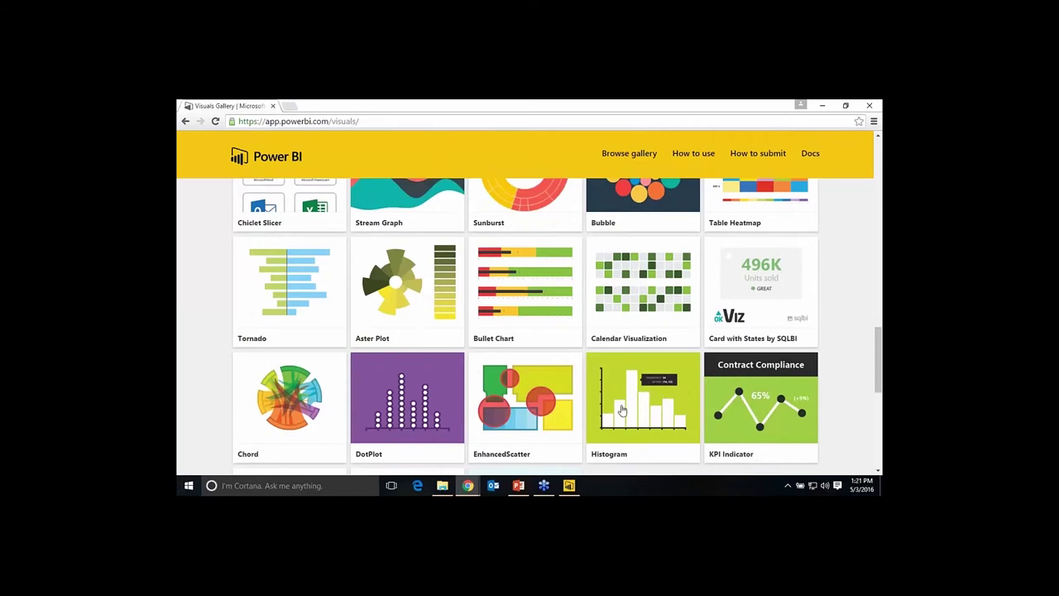
scroll(622, 410, "down", 1)
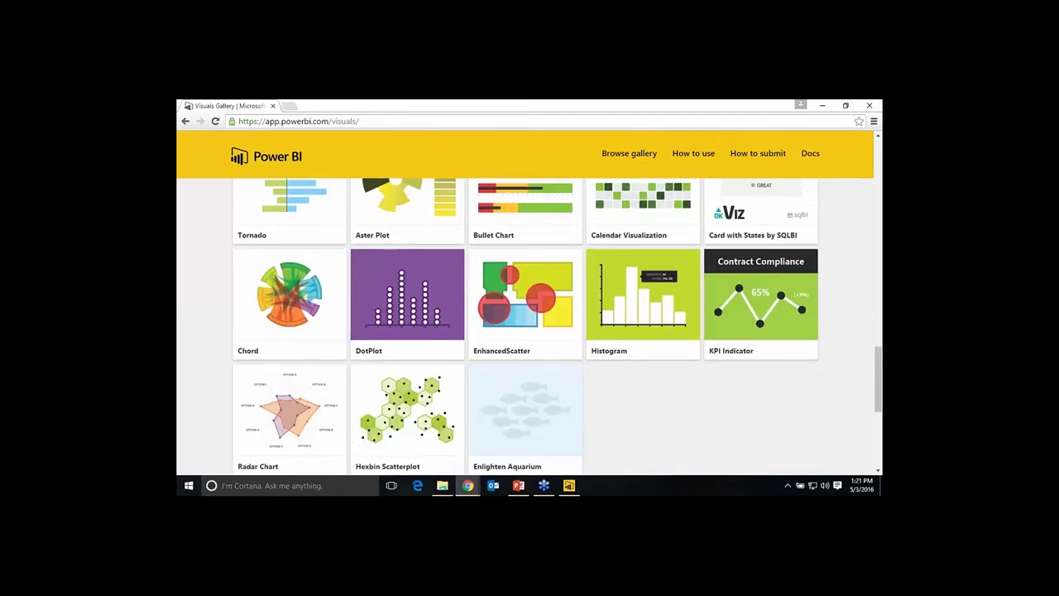
scroll(525, 324, "up", 5)
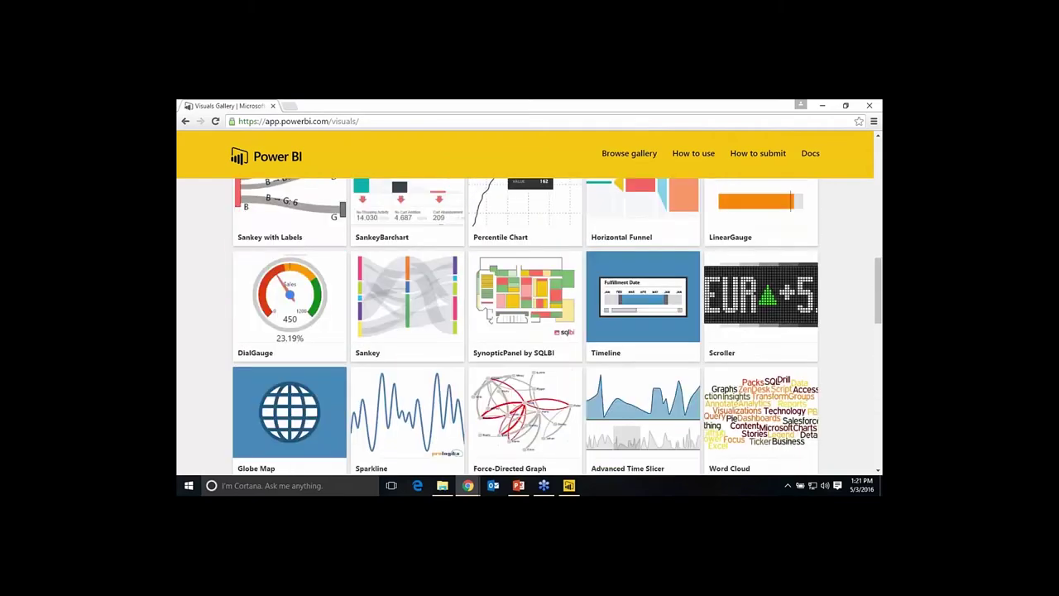
scroll(562, 379, "up", 3)
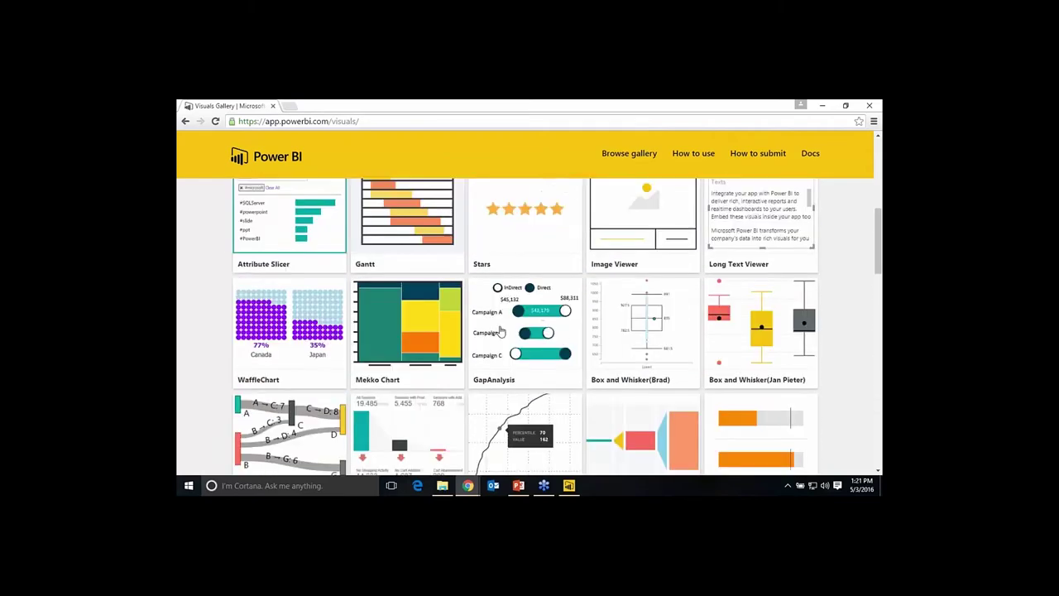
- View the details of the Time Brush visual in the custom visuals gallery and close them
scroll(561, 379, "up", 2)
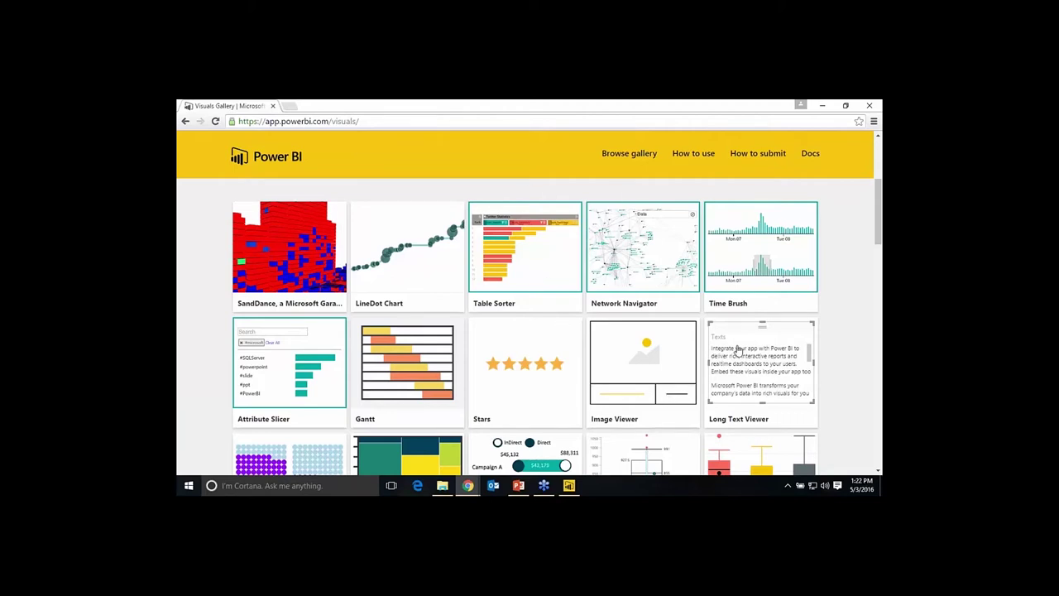
left_click(745, 263)
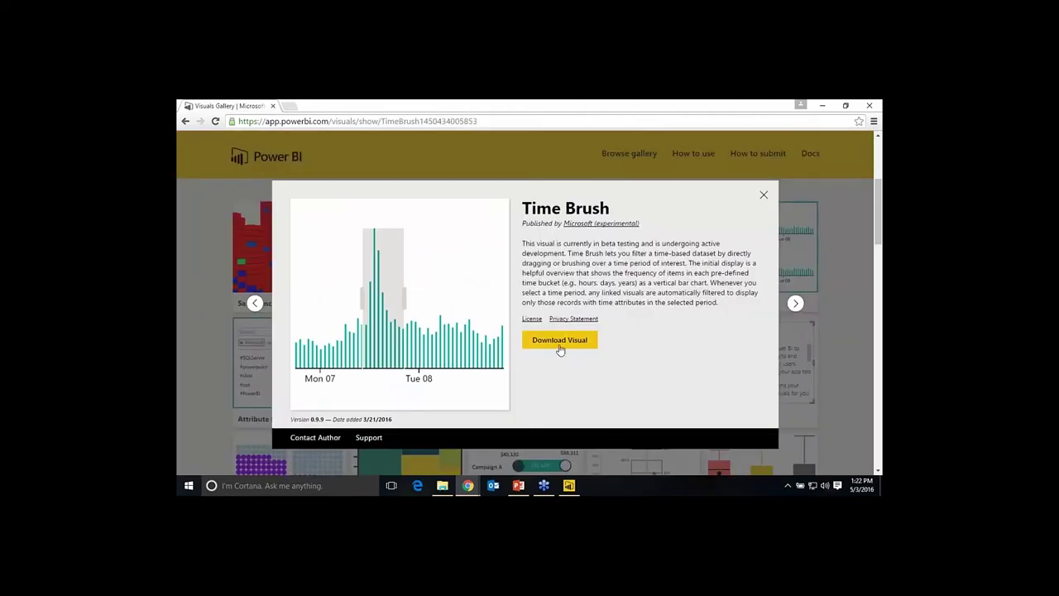
left_click(763, 196)
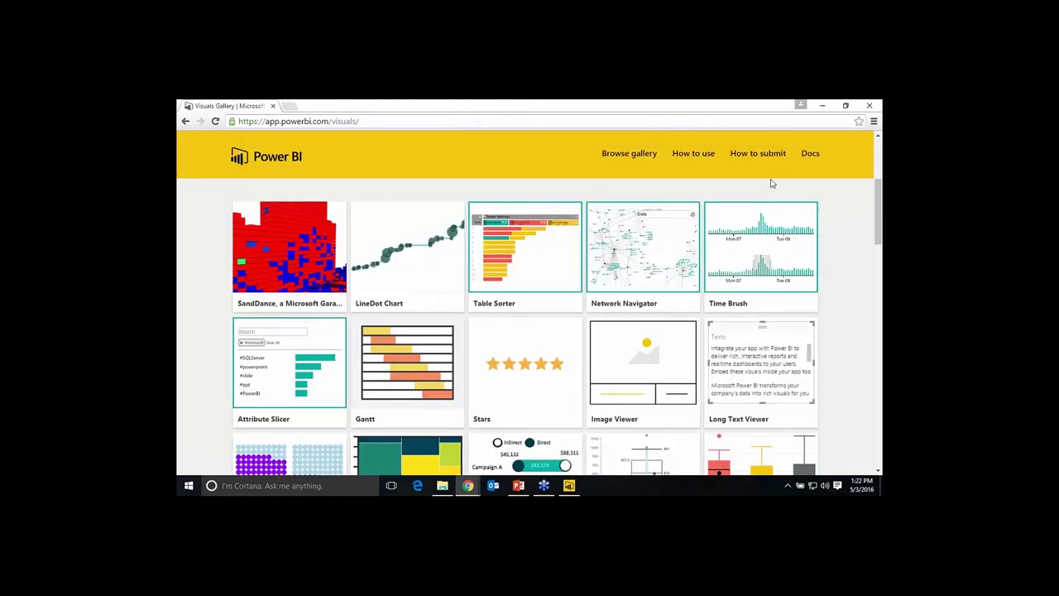
- Switch back to Power BI Desktop and import the custom visual GlobeMap.pbiviz from C:\Power BI\Additional Resources\Custom Visuals
left_click(822, 106)
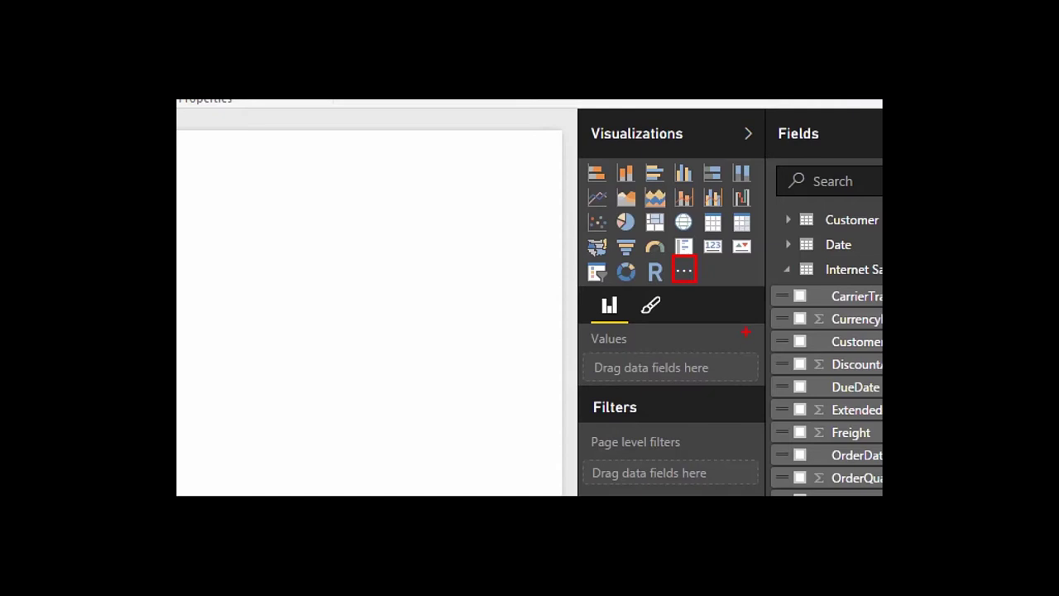
left_click(683, 270)
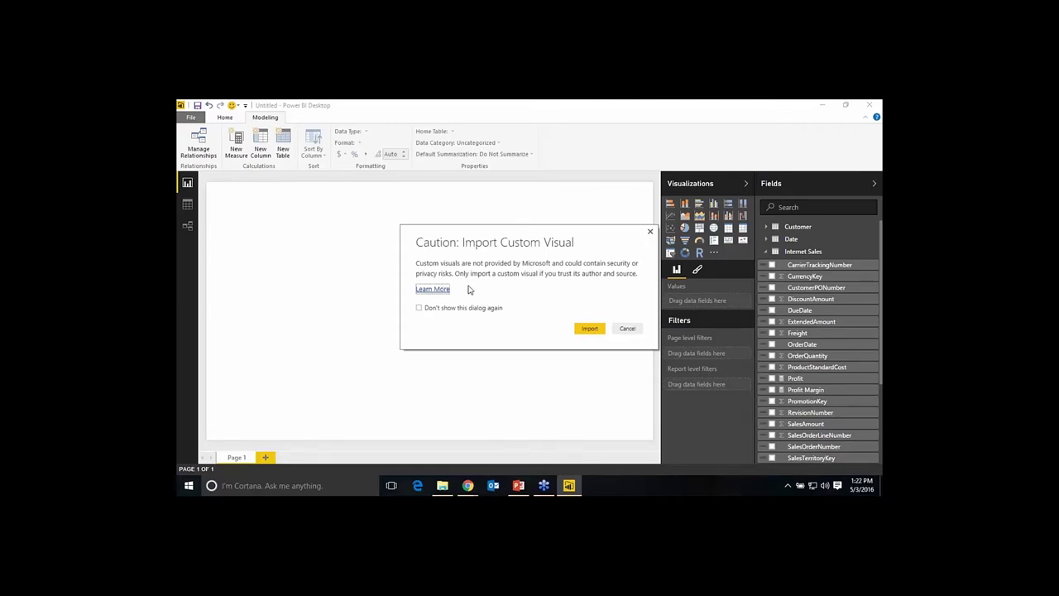
left_click(591, 330)
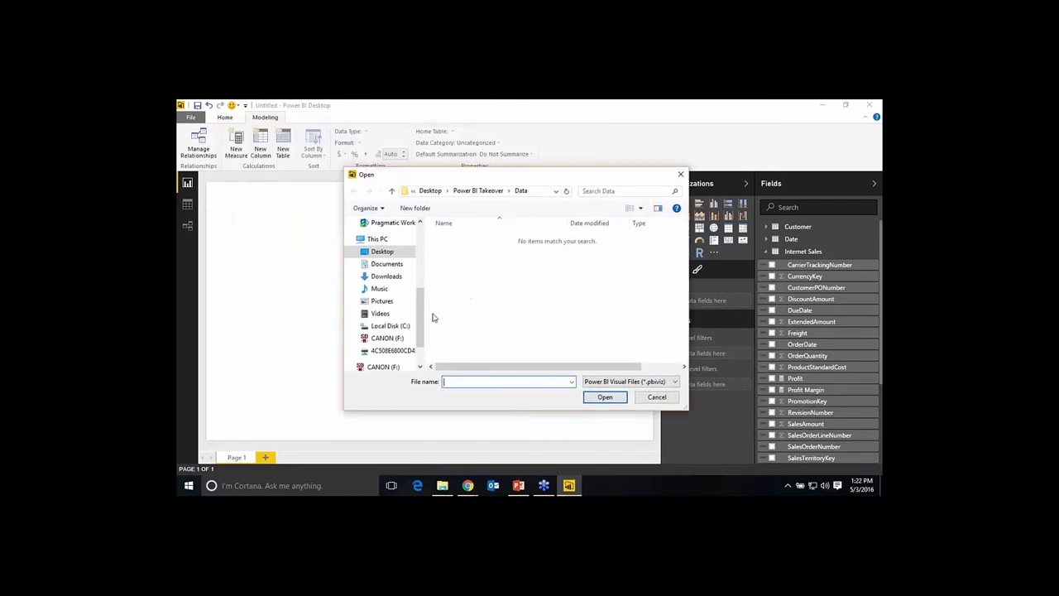
left_click(398, 326)
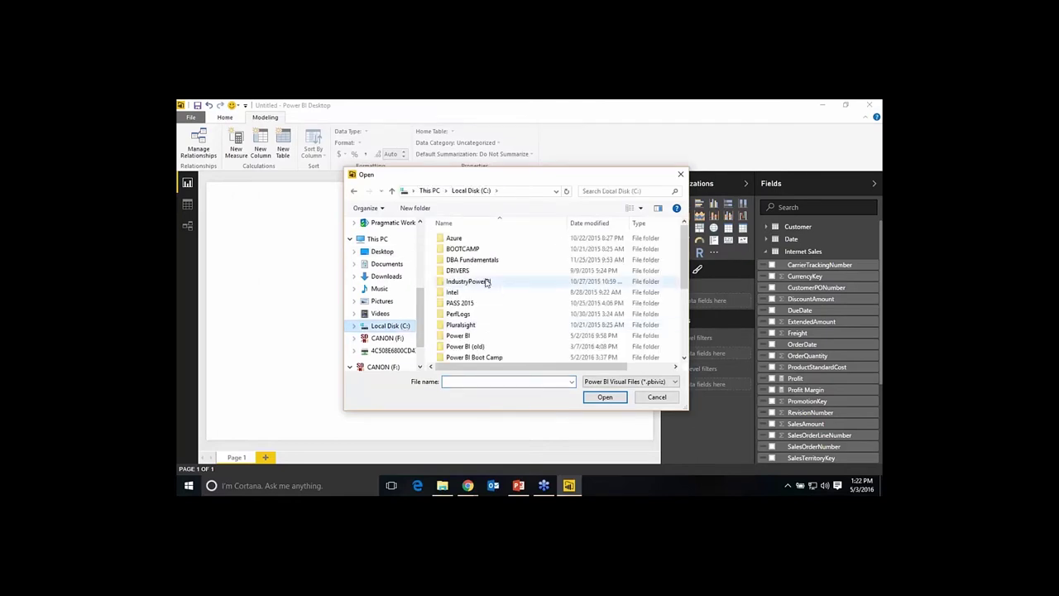
double_click(462, 335)
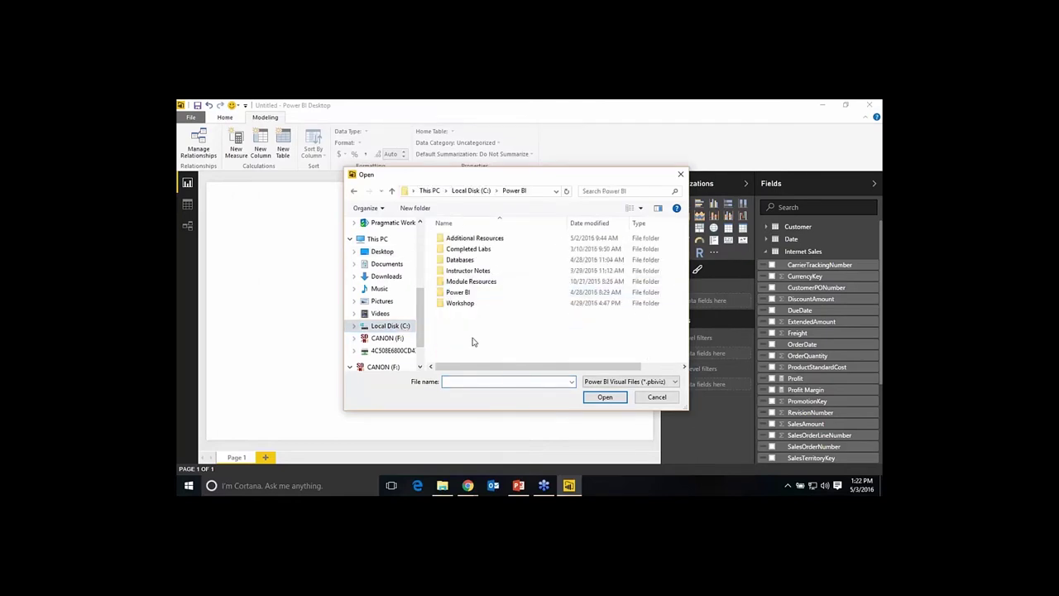
double_click(480, 240)
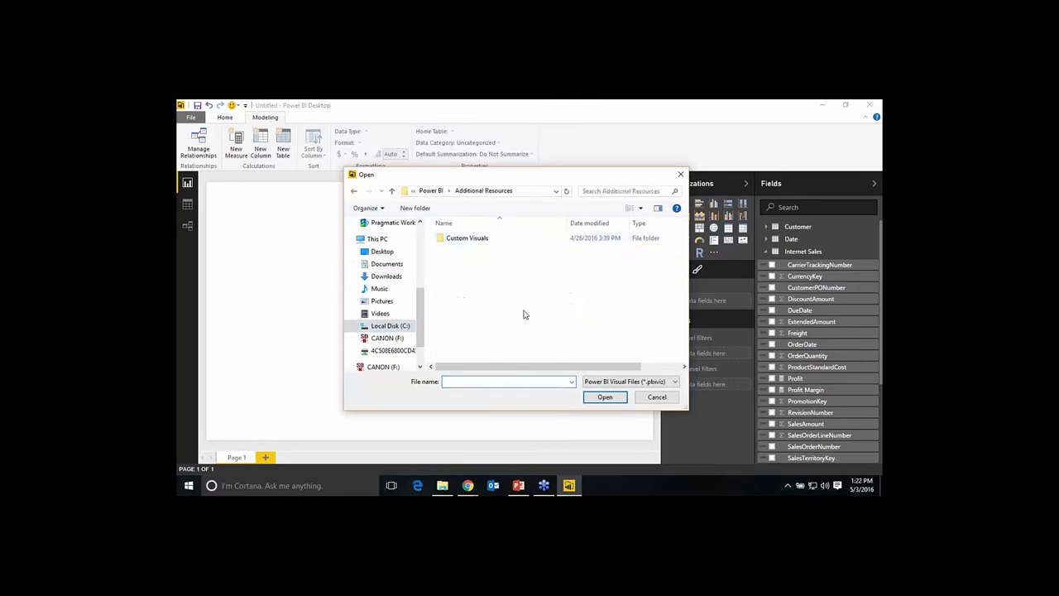
double_click(485, 241)
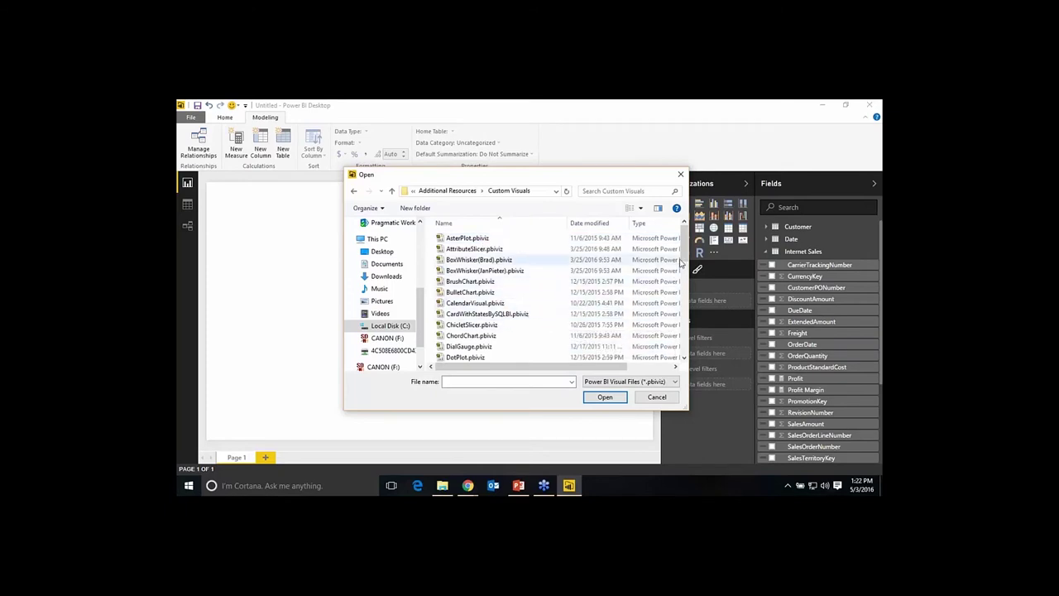
left_click_drag(683, 256, 680, 293)
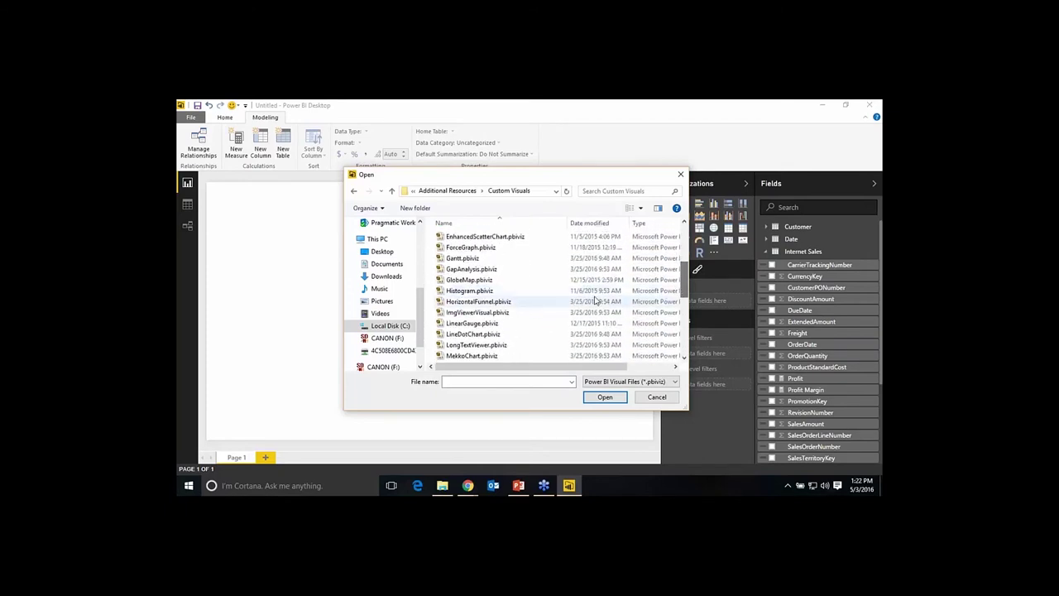
left_click(478, 281)
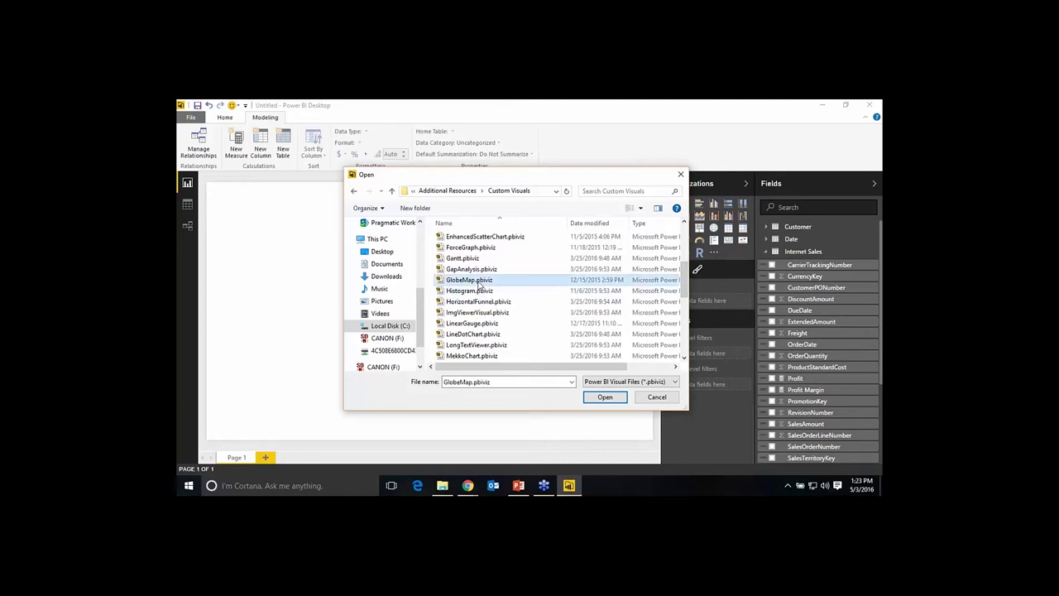
double_click(478, 282)
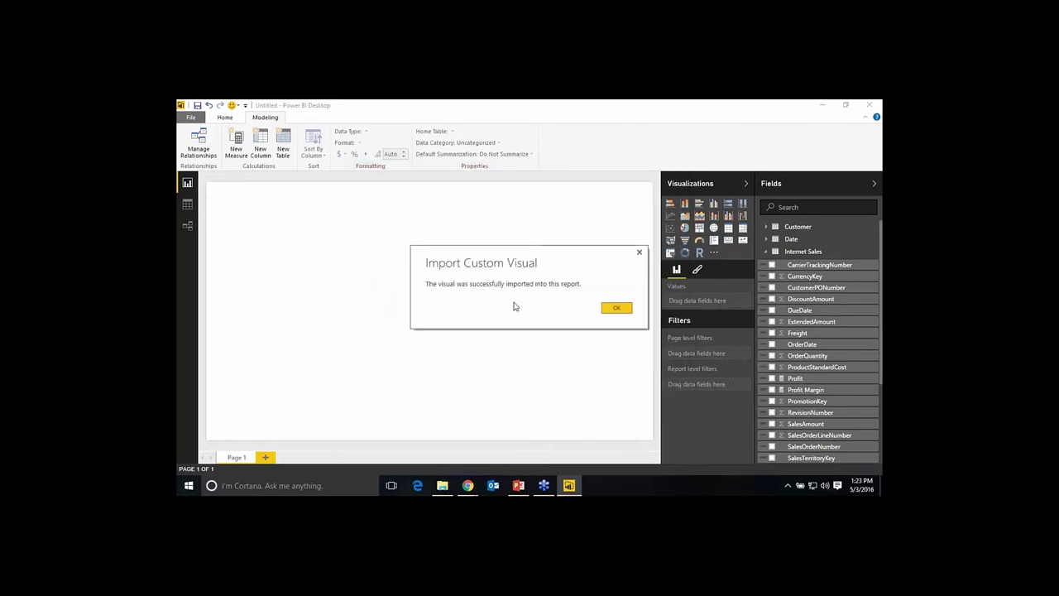
left_click(619, 309)
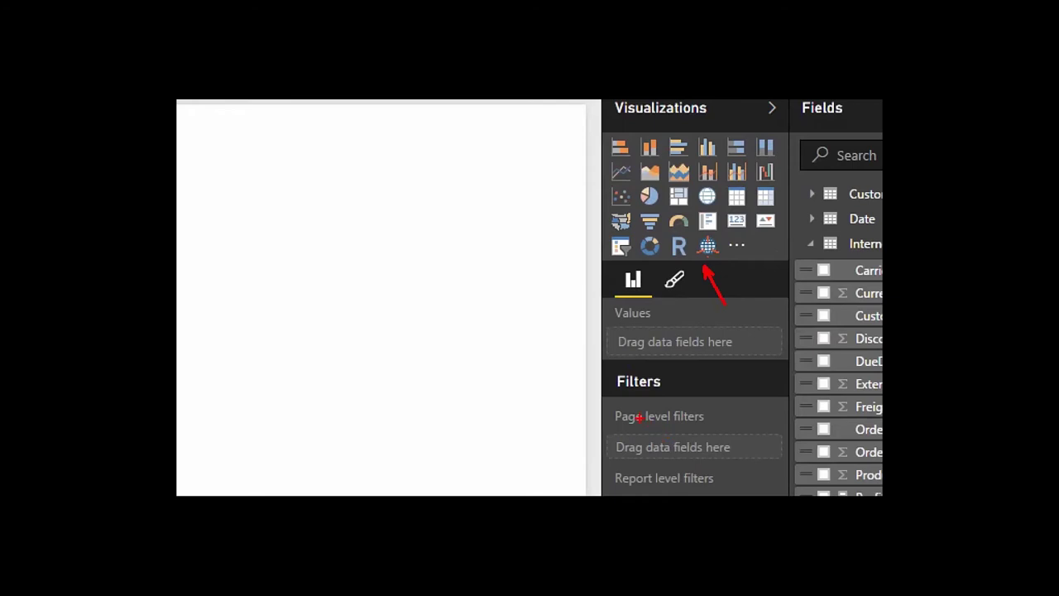
- Place an empty Globe Map visual on Page 1 and delete it again
left_click(707, 246)
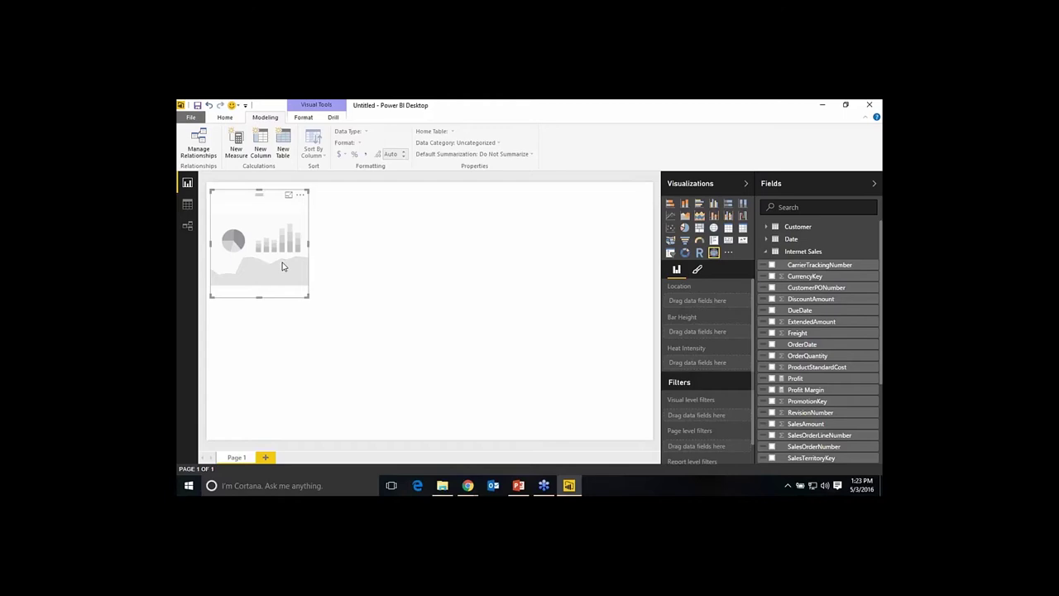
key("Delete")
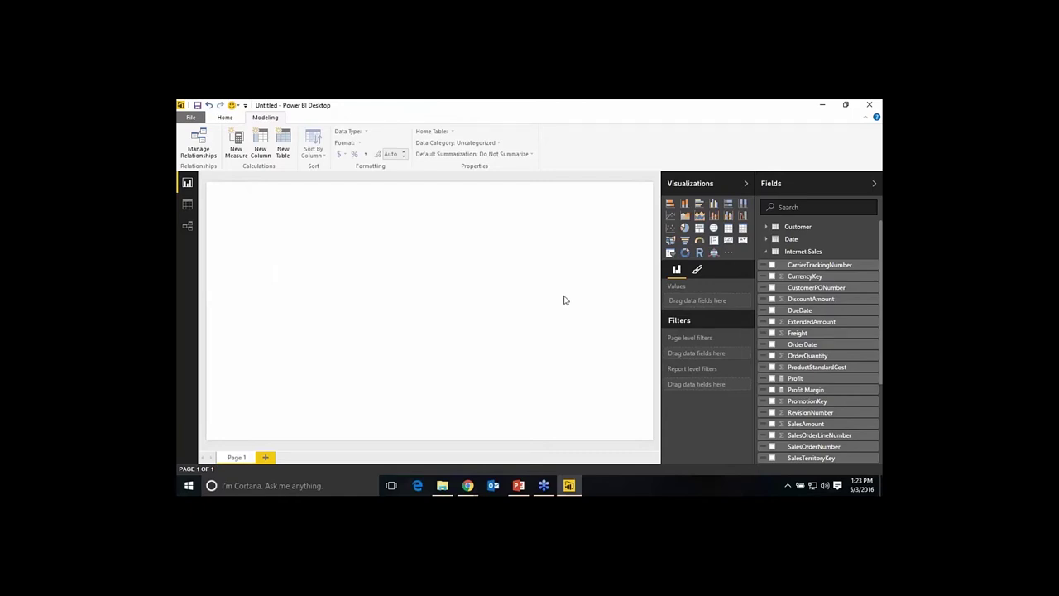
- Collapse the Internet Sales table, search the fields for Profit Margin and add that measure to the empty page as a column chart
left_click(764, 252)
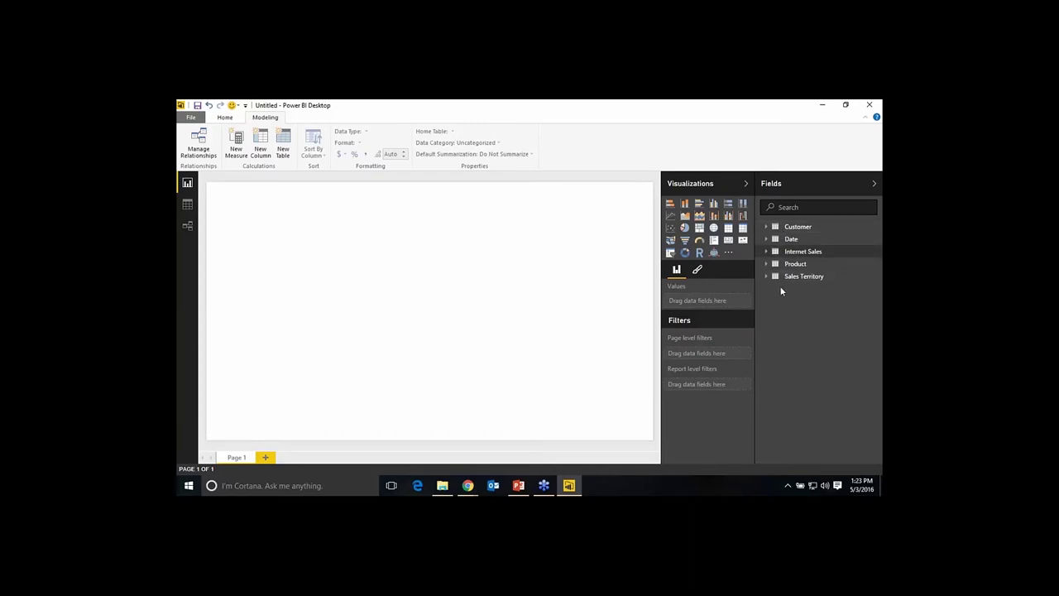
left_click(788, 207)
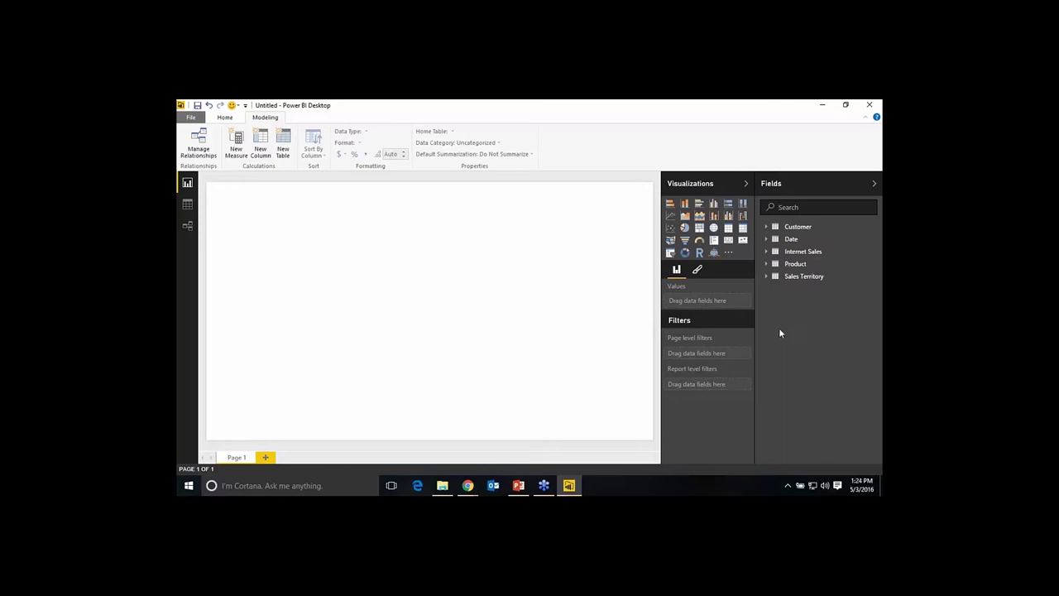
left_click(845, 211)
type("Profit Margin")
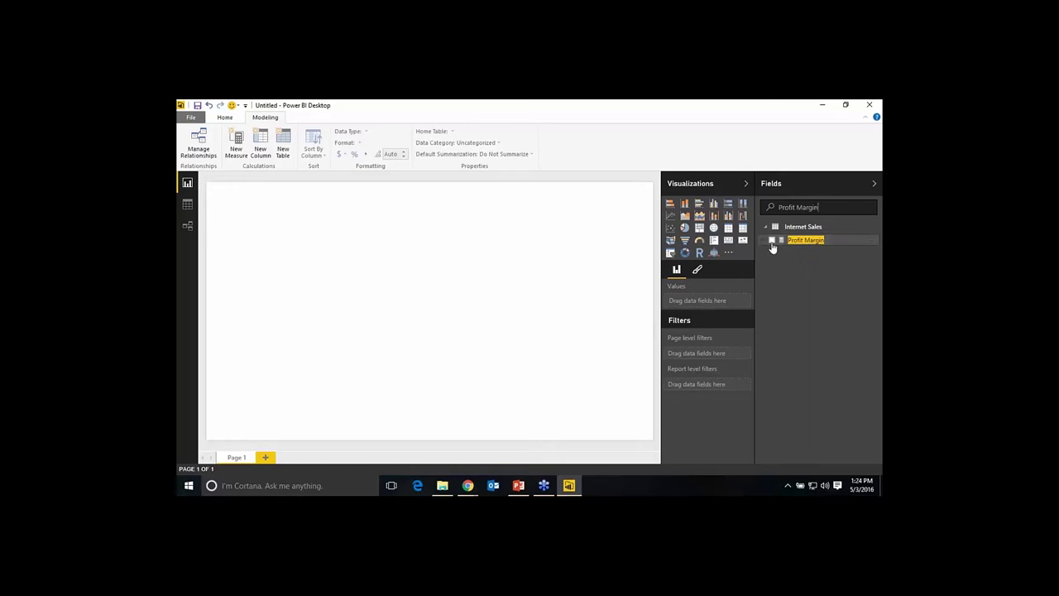
left_click_drag(814, 245, 579, 219)
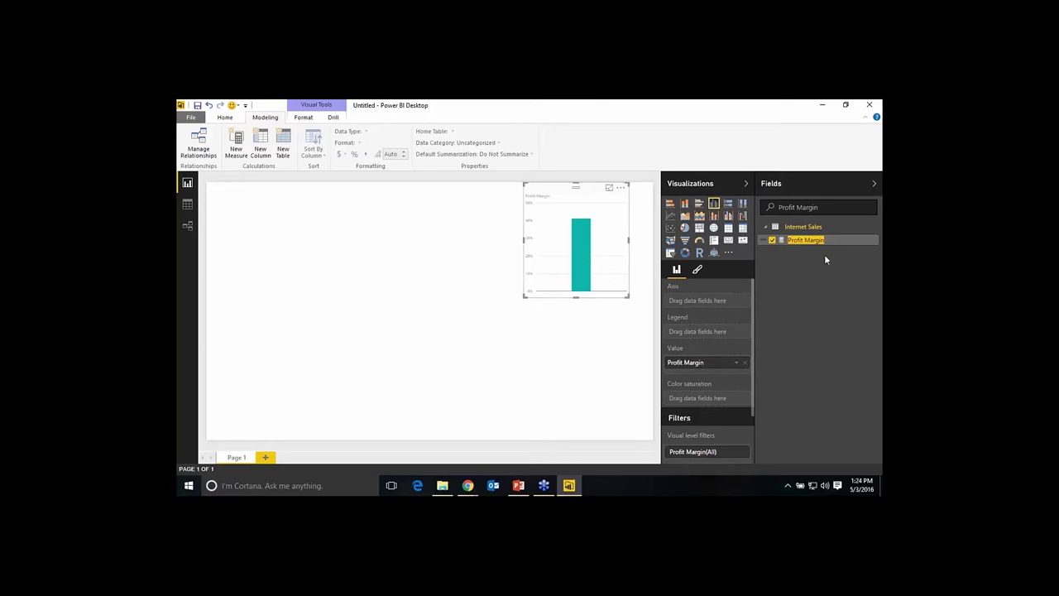
- Find the SalesTerritoryCountry field, add it to the Profit Margin column chart's axis, and enlarge the chart to inspect the country values
left_click_drag(824, 207, 778, 208)
type("country")
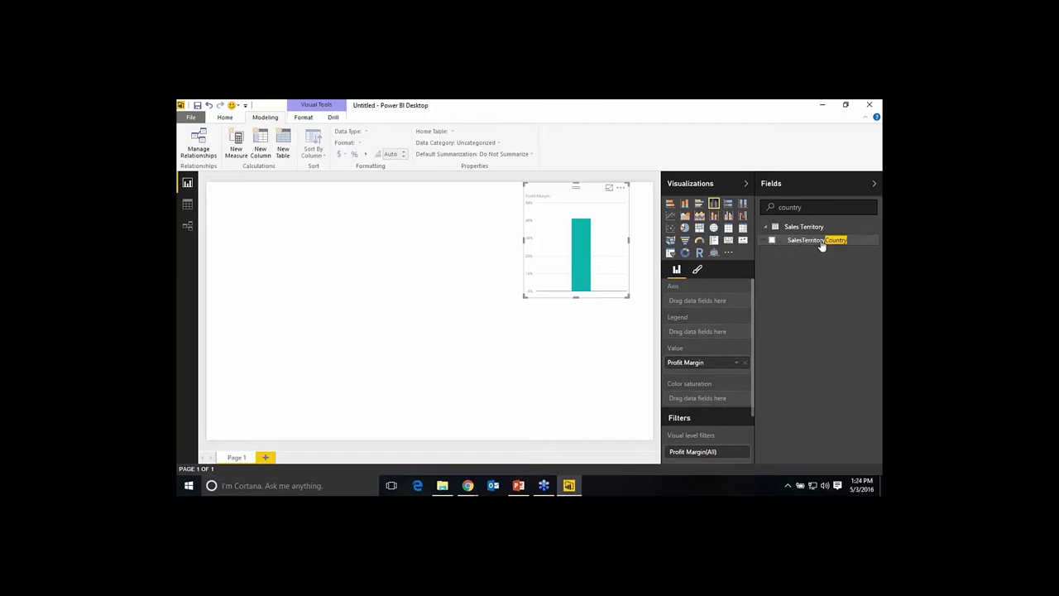
left_click_drag(822, 244, 562, 225)
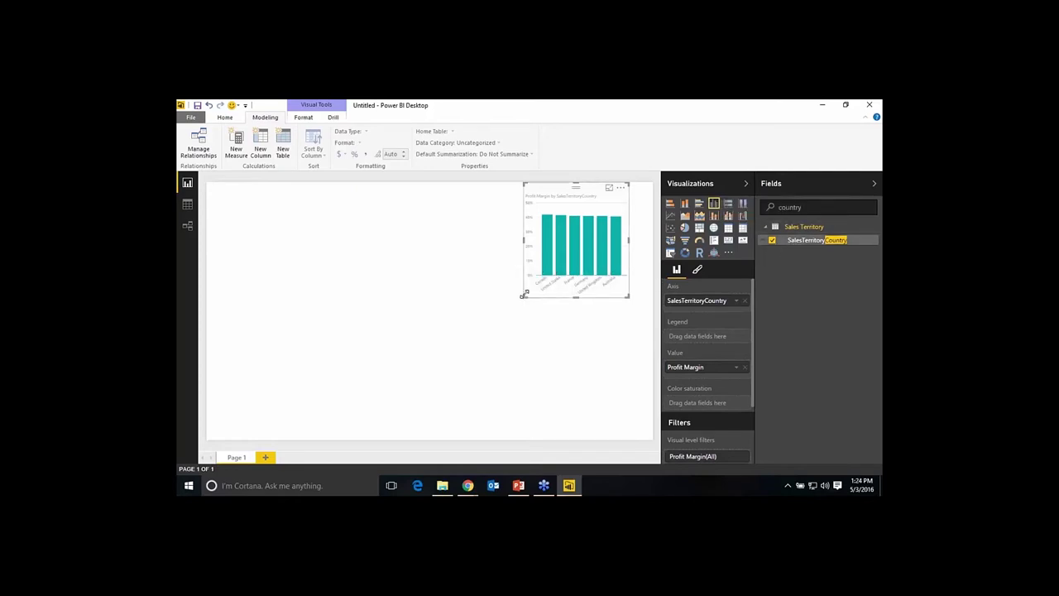
left_click_drag(523, 296, 456, 325)
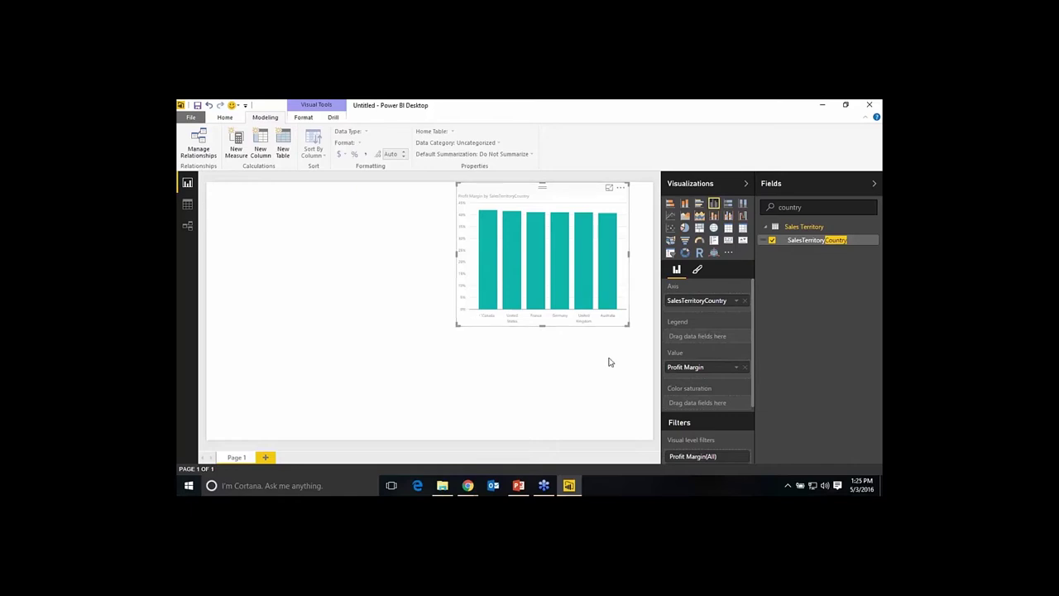
mouse_move(613, 241)
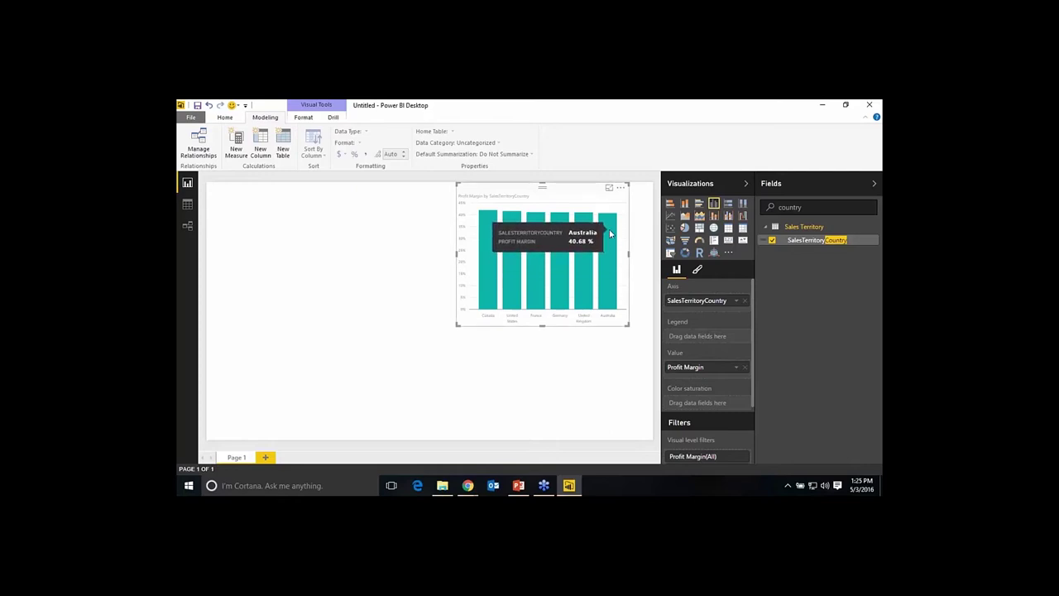
mouse_move(578, 223)
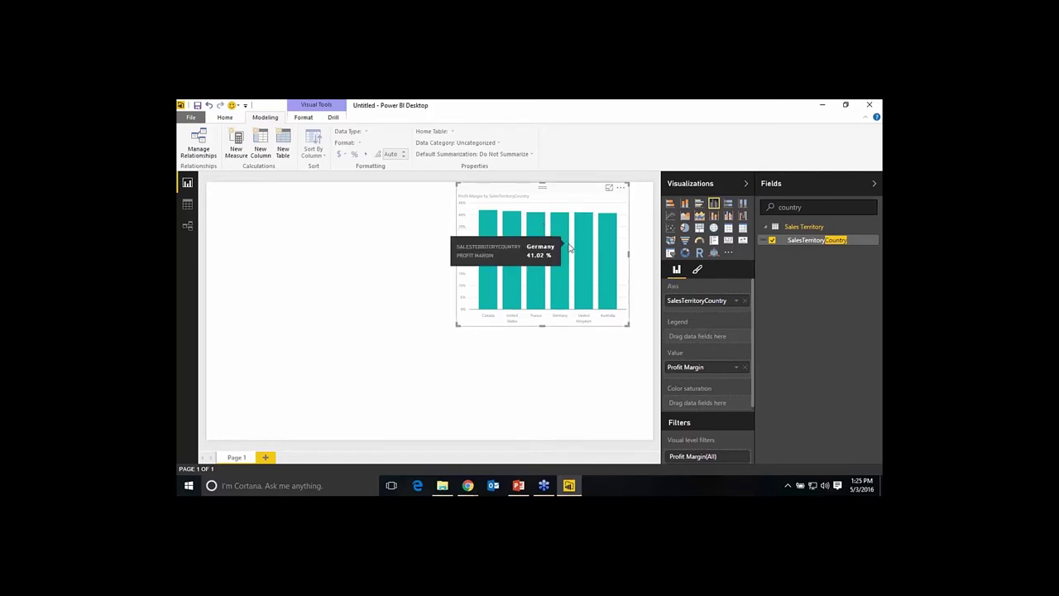
- Convert the Profit Margin by country chart to a line chart, trying the area chart type for comparison
left_click(671, 216)
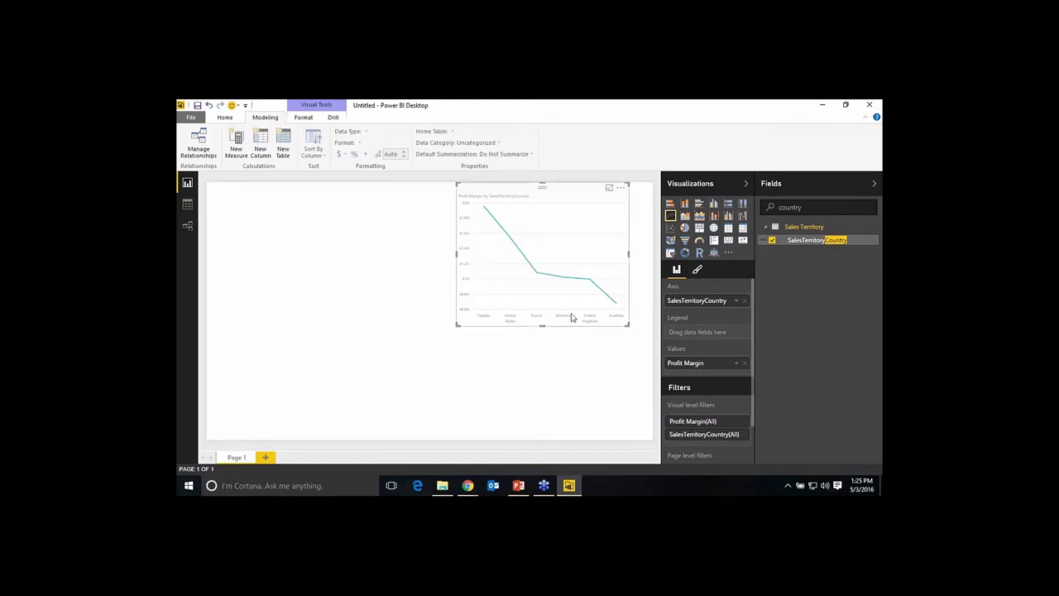
left_click(685, 216)
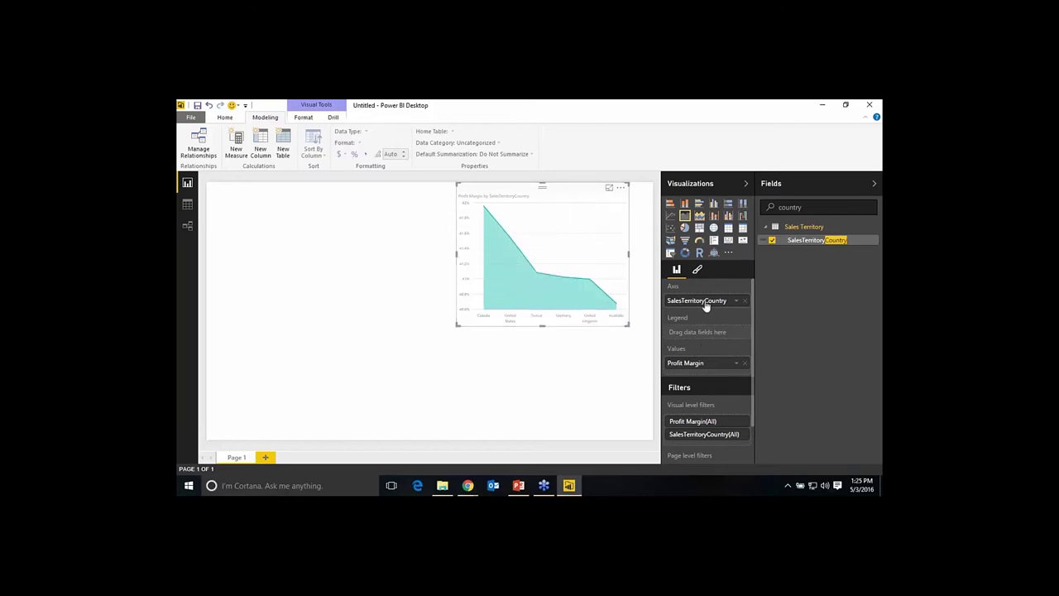
mouse_move(705, 304)
left_mouse_down()
mouse_move(703, 335)
mouse_move(695, 302)
left_mouse_up()
left_click(671, 215)
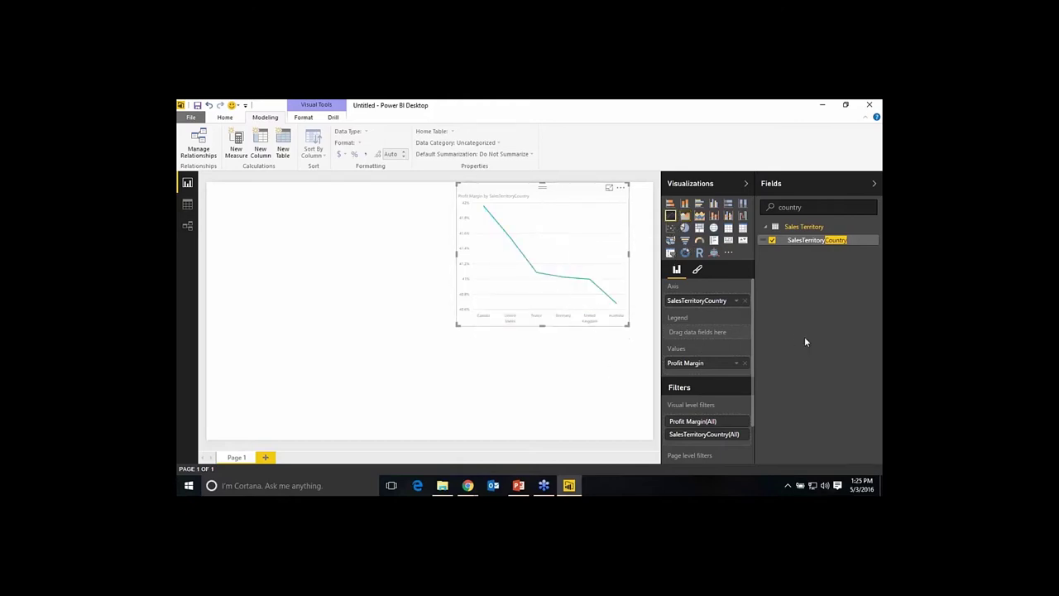
- Search the fields for month, add EnglishMonthName to the line chart as its legend, and enlarge the chart
double_click(820, 207)
type("month")
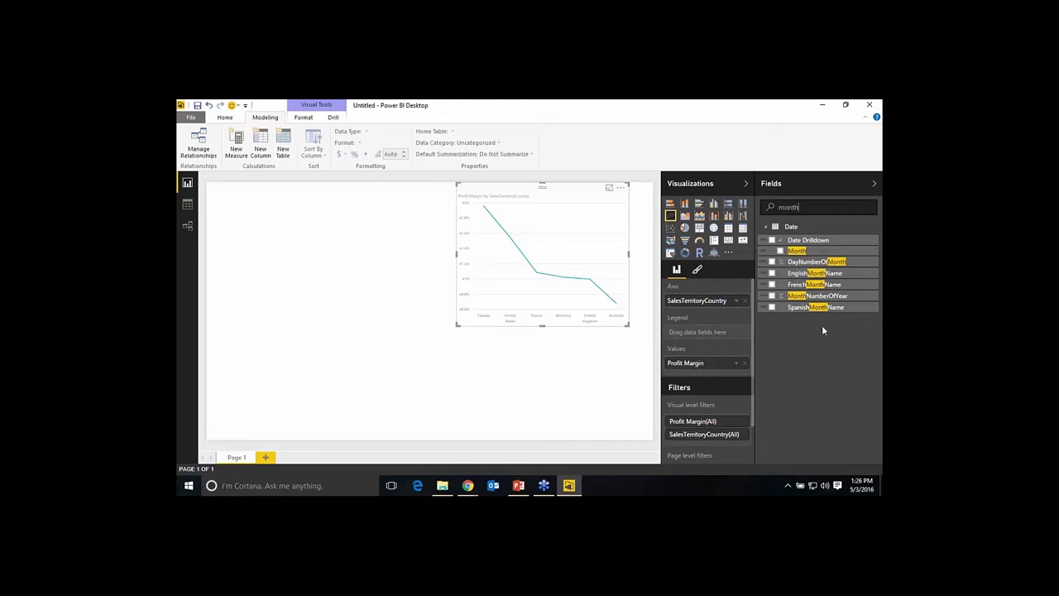
left_click(773, 273)
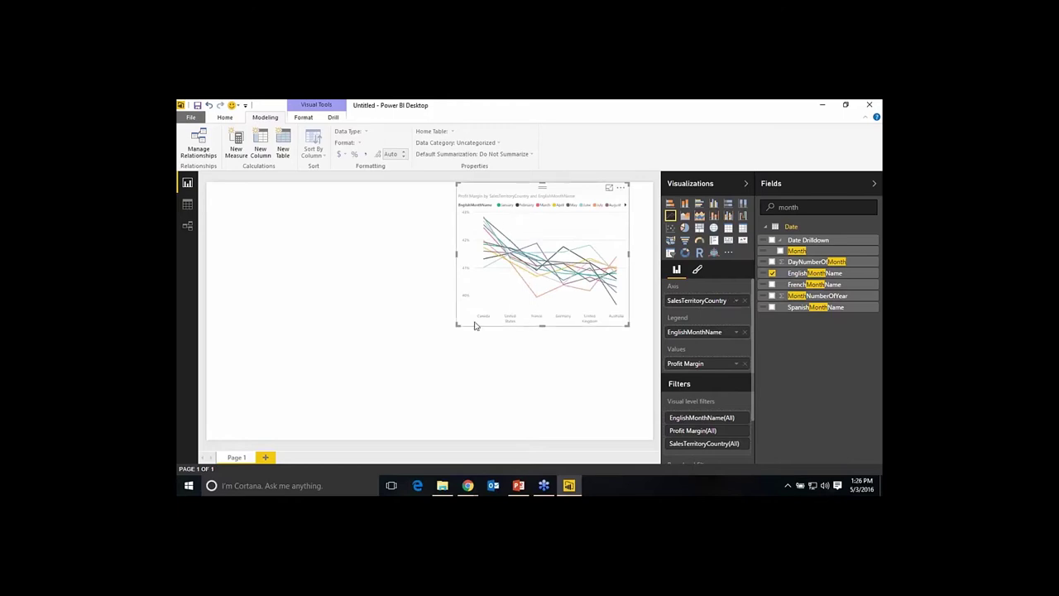
left_click_drag(456, 325, 400, 361)
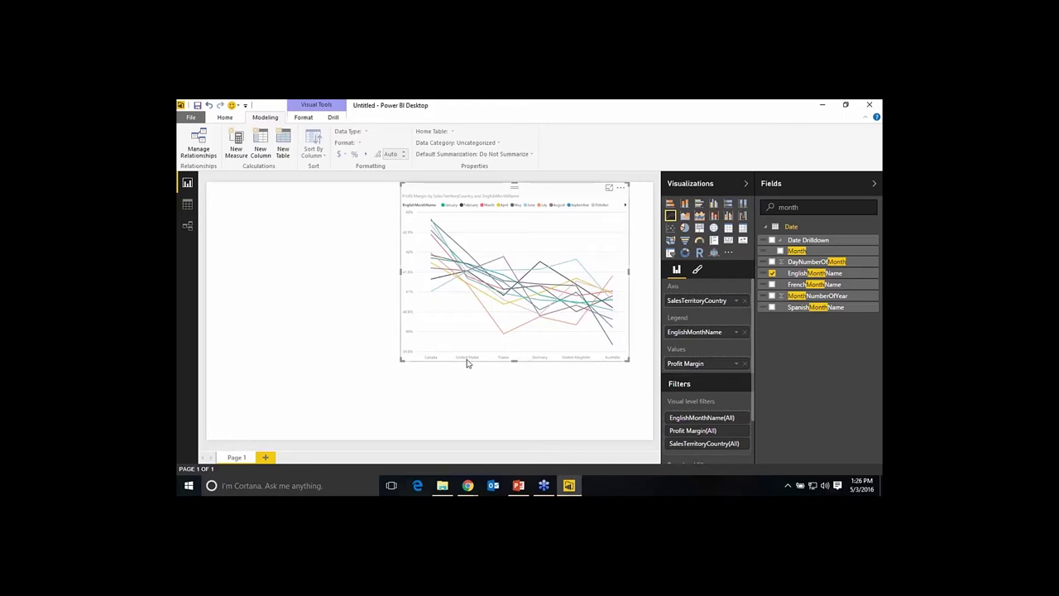
- Rearrange the line chart with SalesTerritoryCountry as legend and EnglishMonthName as axis, and move it to the page's right edge
left_click(744, 332)
left_click_drag(709, 304, 707, 337)
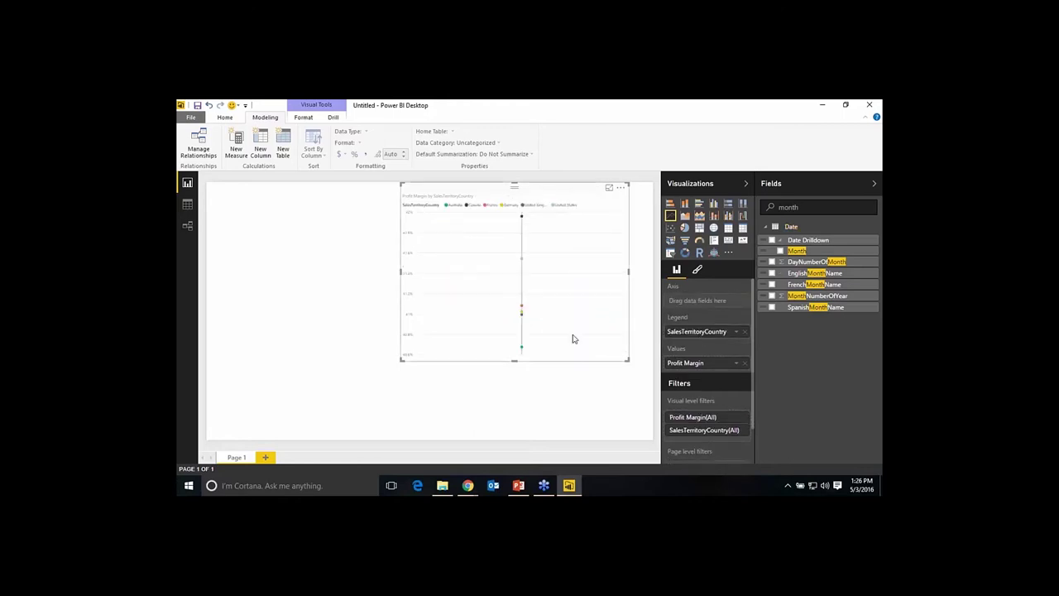
mouse_move(441, 326)
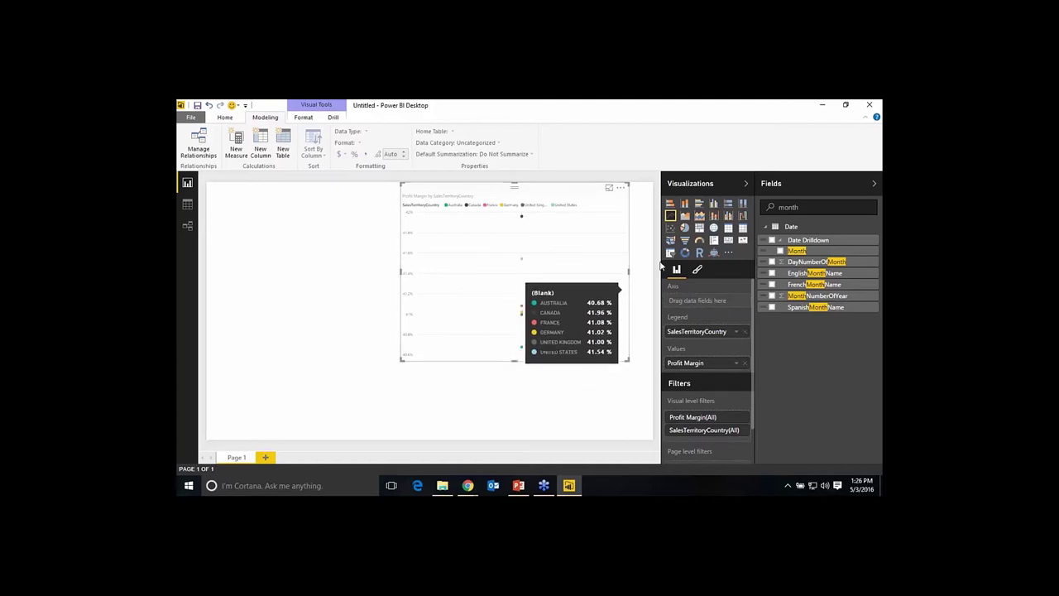
mouse_move(795, 274)
left_mouse_down()
mouse_move(721, 310)
mouse_move(782, 277)
left_mouse_up()
left_click(772, 274)
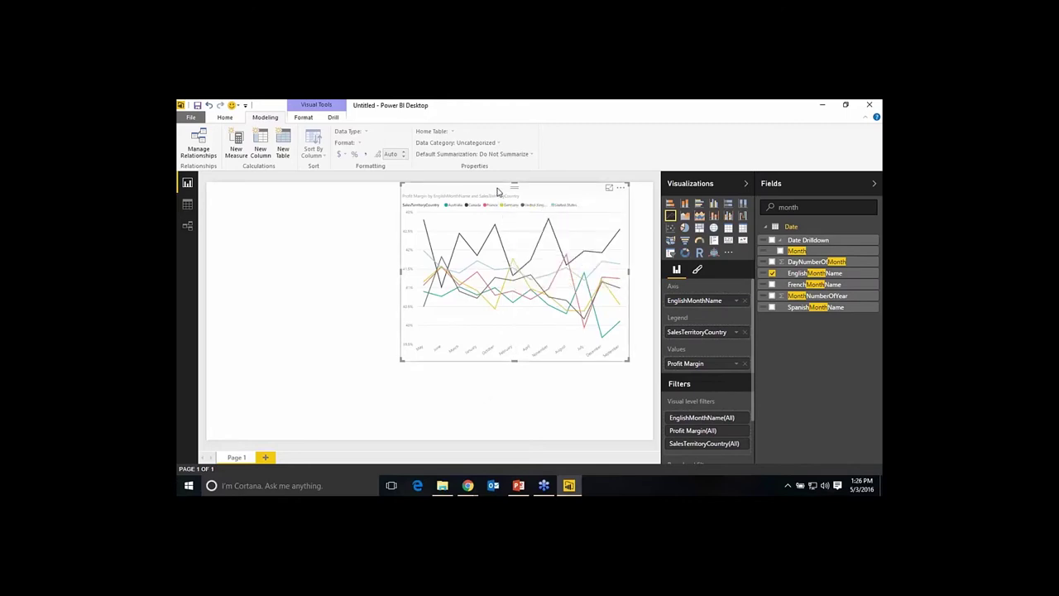
left_click_drag(497, 191, 520, 192)
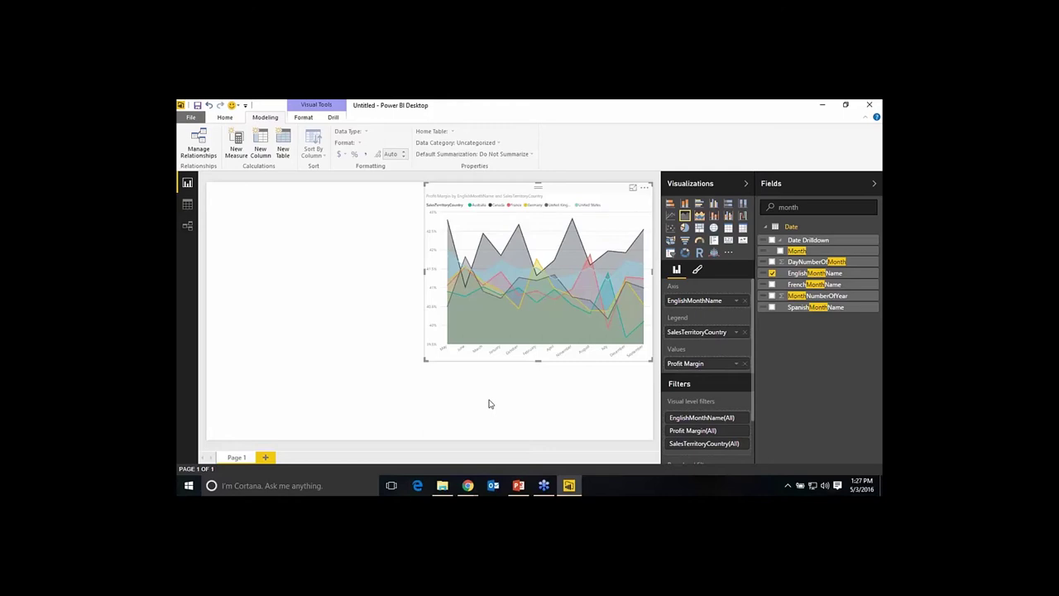
- Clear the field search and create a new table from the Product table's Class field on an empty part of the page
left_click(298, 240)
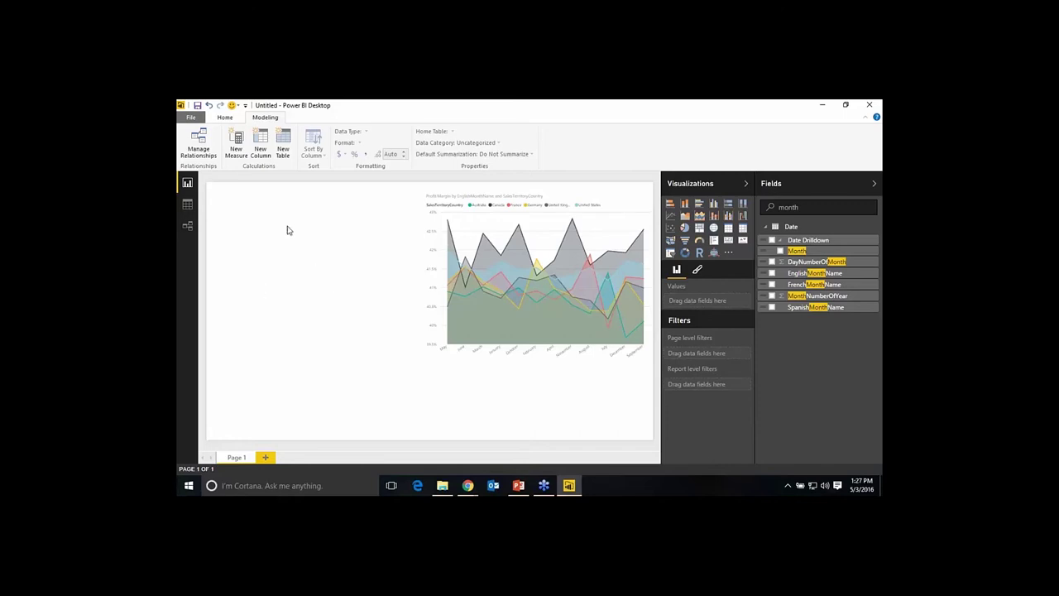
left_click(448, 229)
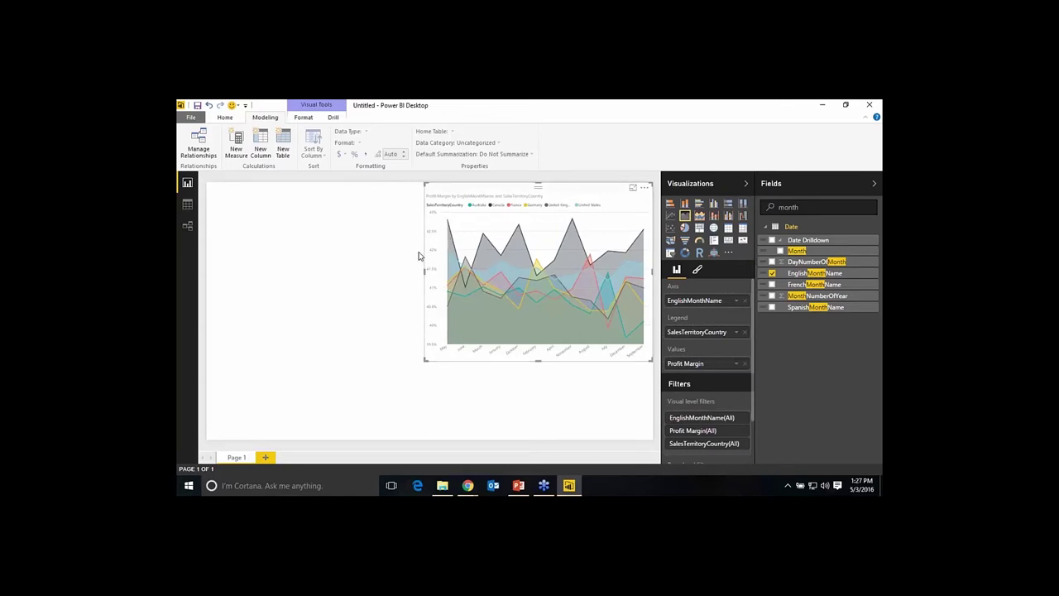
left_click(247, 210)
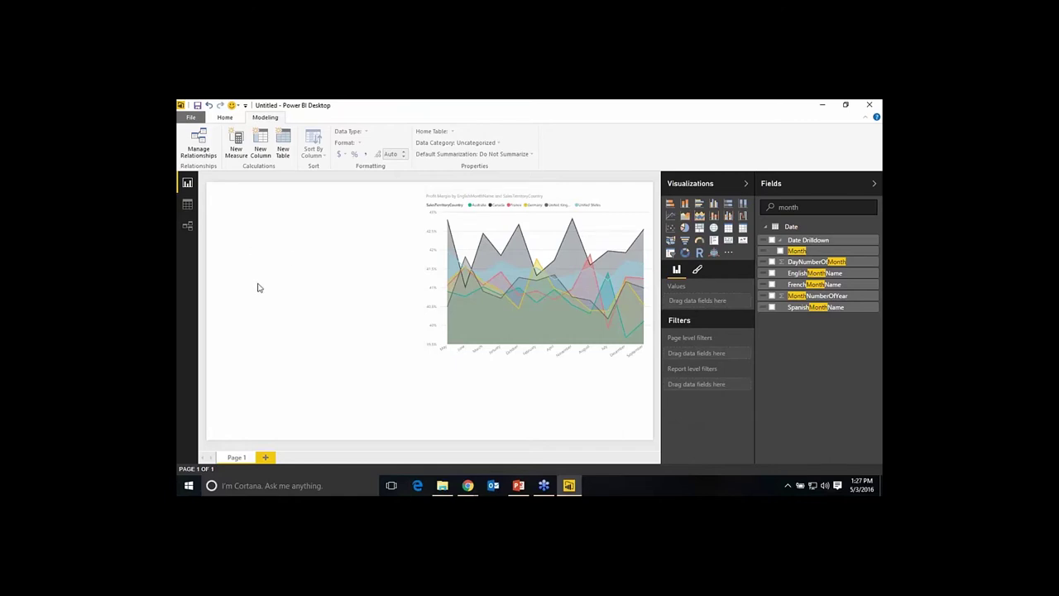
double_click(817, 207)
key("BackSpace")
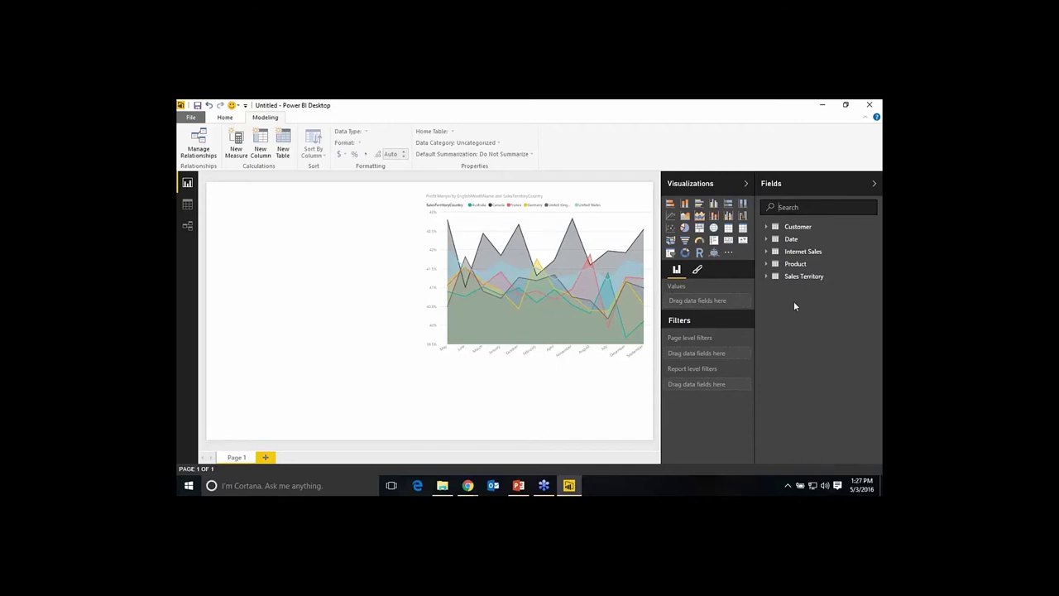
left_click(768, 265)
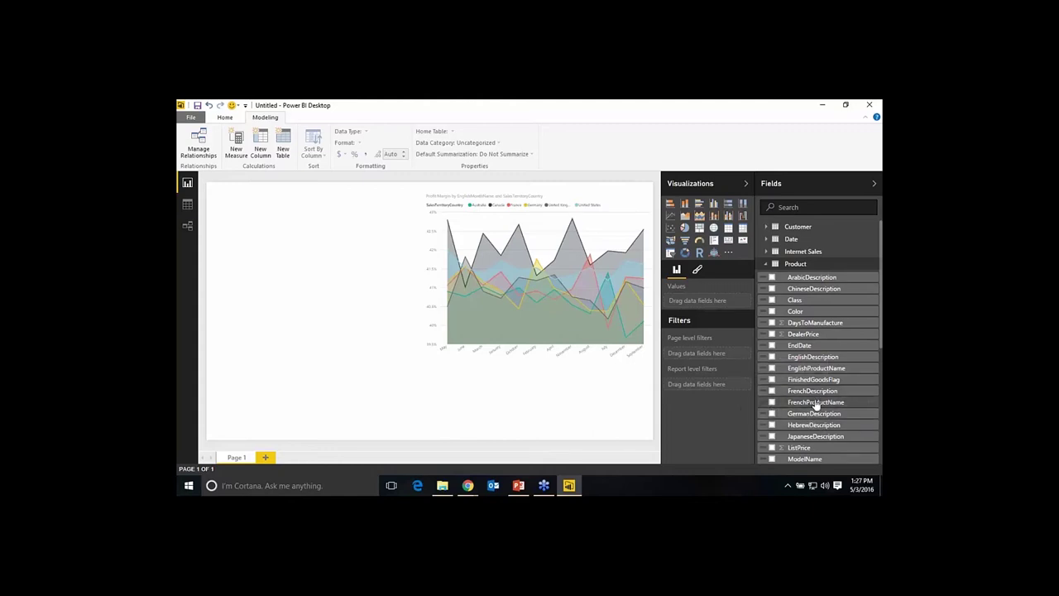
left_click(772, 300)
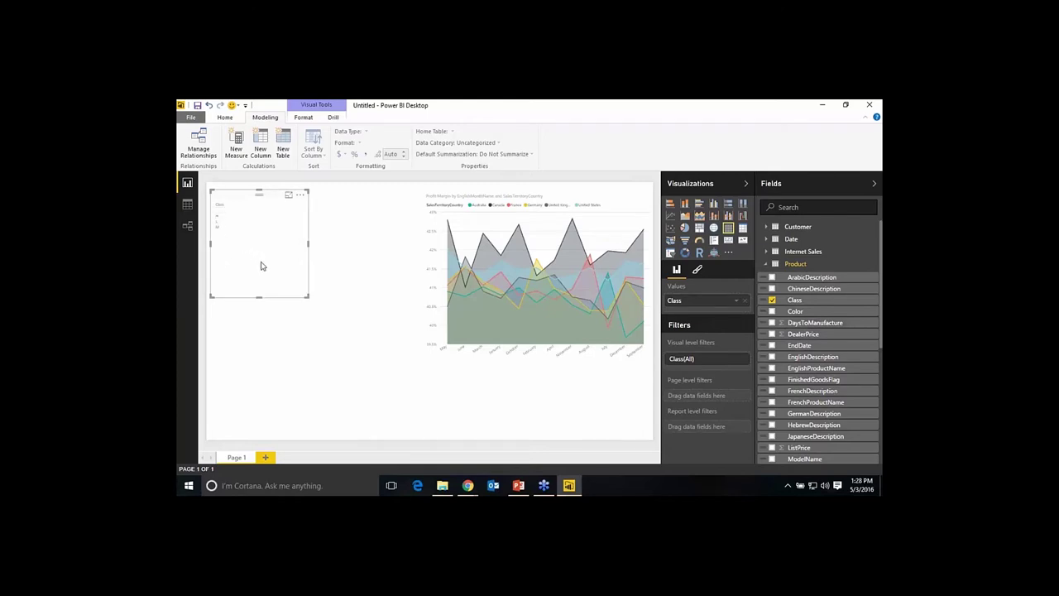
- Set the Class table's text size to 14 pt in its general formatting
left_click(698, 270)
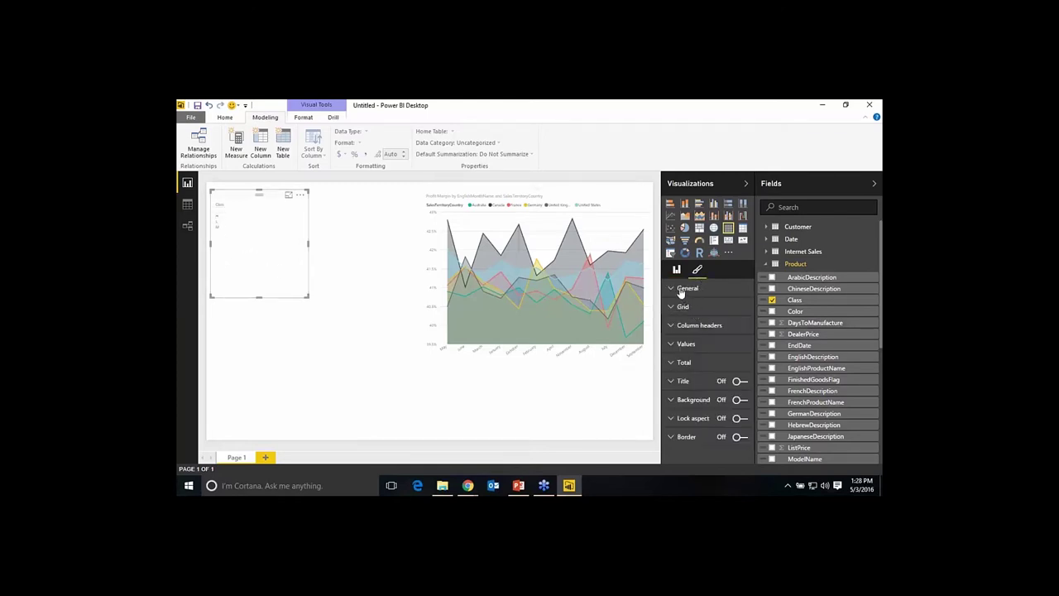
left_click(682, 291)
left_click_drag(717, 326, 722, 325)
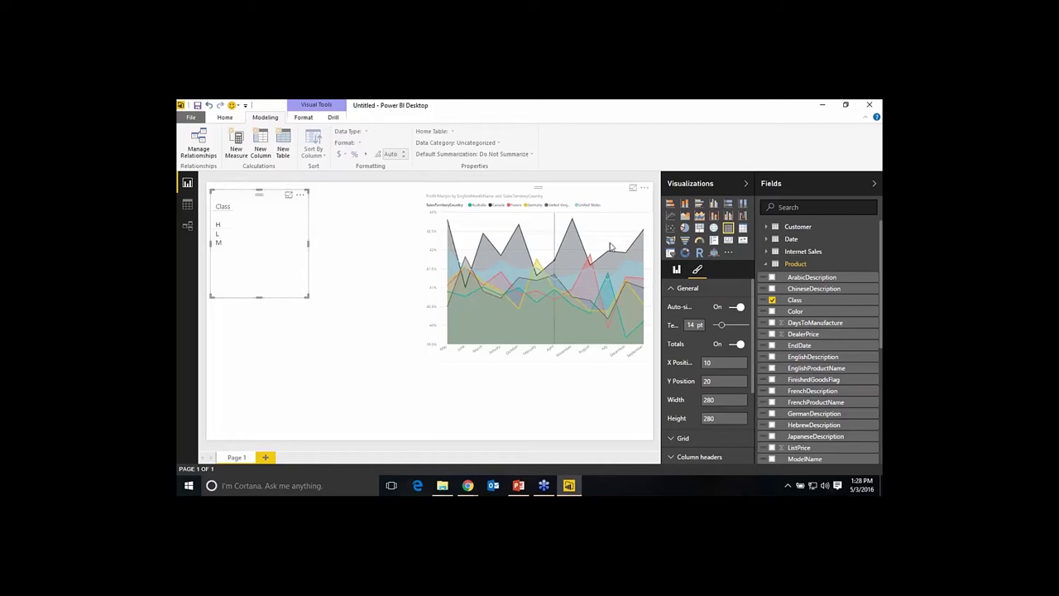
- Find the Total Sales measure, add it to the Class table, and convert the table into an enlarged stacked column chart
left_click(797, 208)
type("total sales")
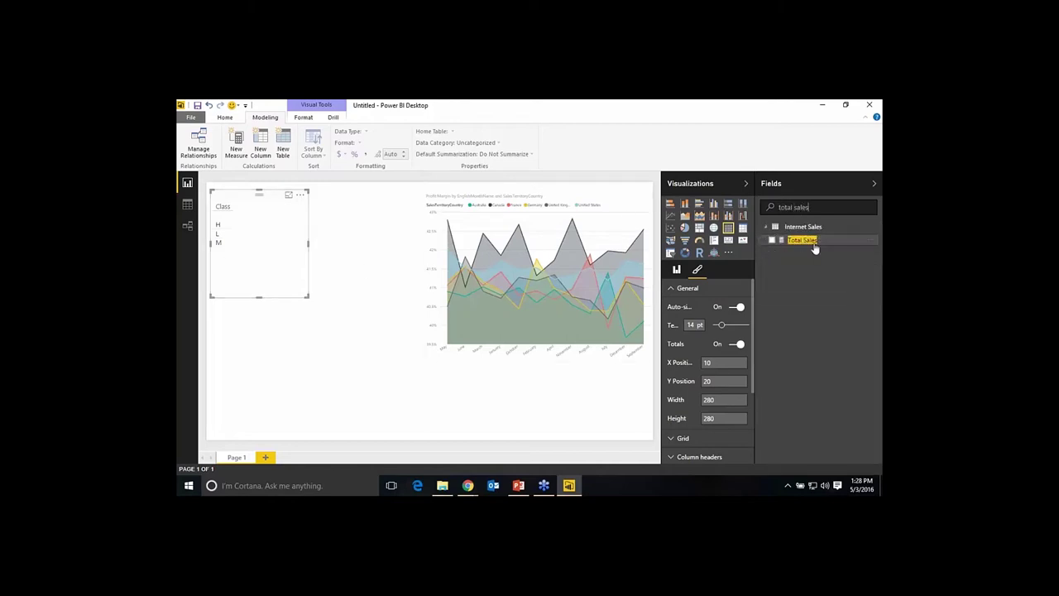
left_click(772, 240)
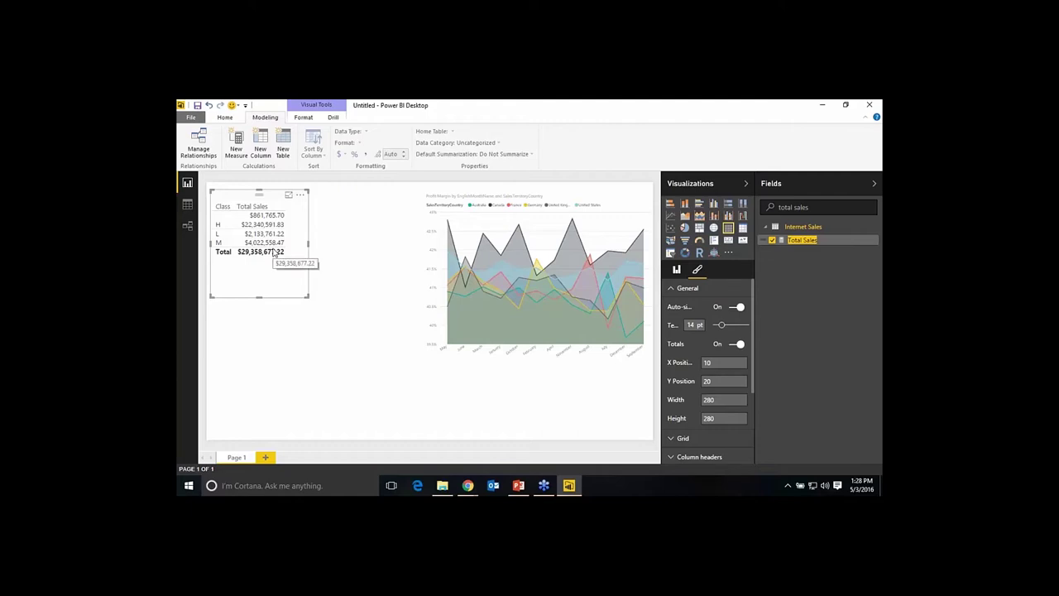
left_click(684, 204)
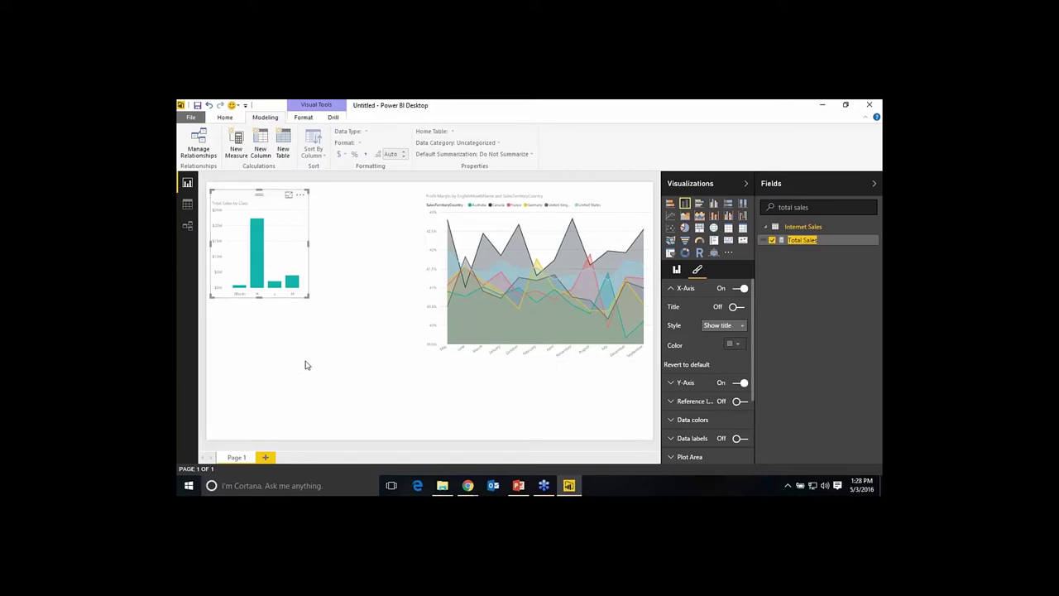
left_click_drag(308, 295, 396, 349)
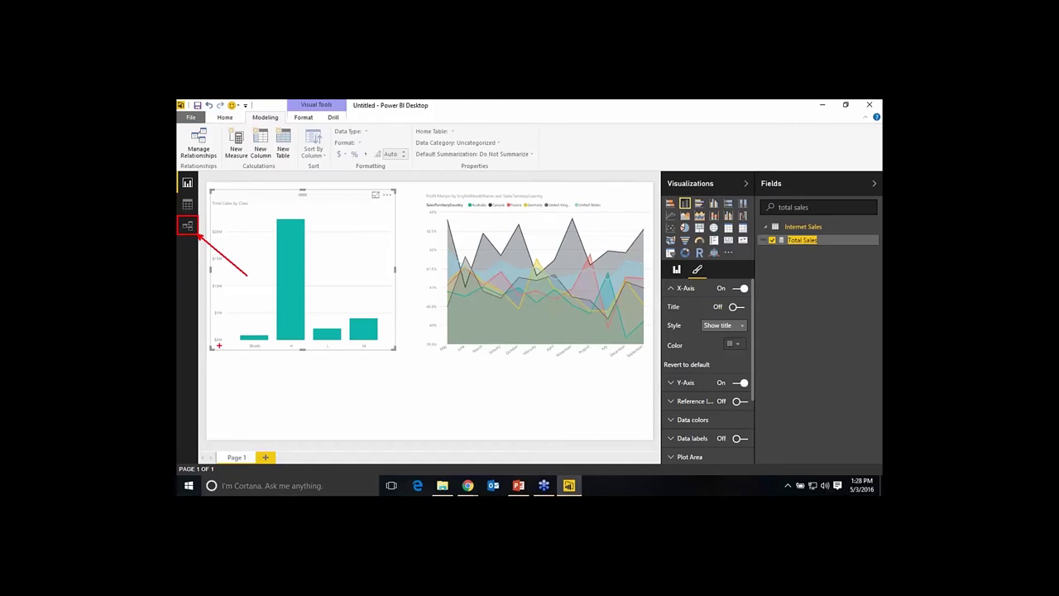
- Select the class columns H, M, L and blank, including H and M together, to examine how they cross-filter the Profit Margin chart
left_click(289, 299)
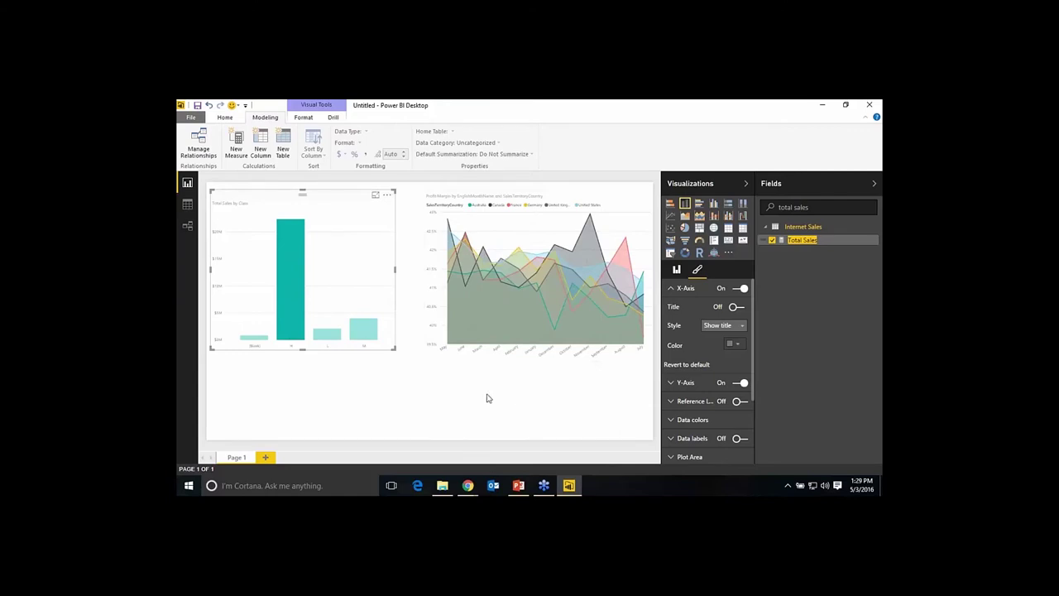
left_click(366, 333)
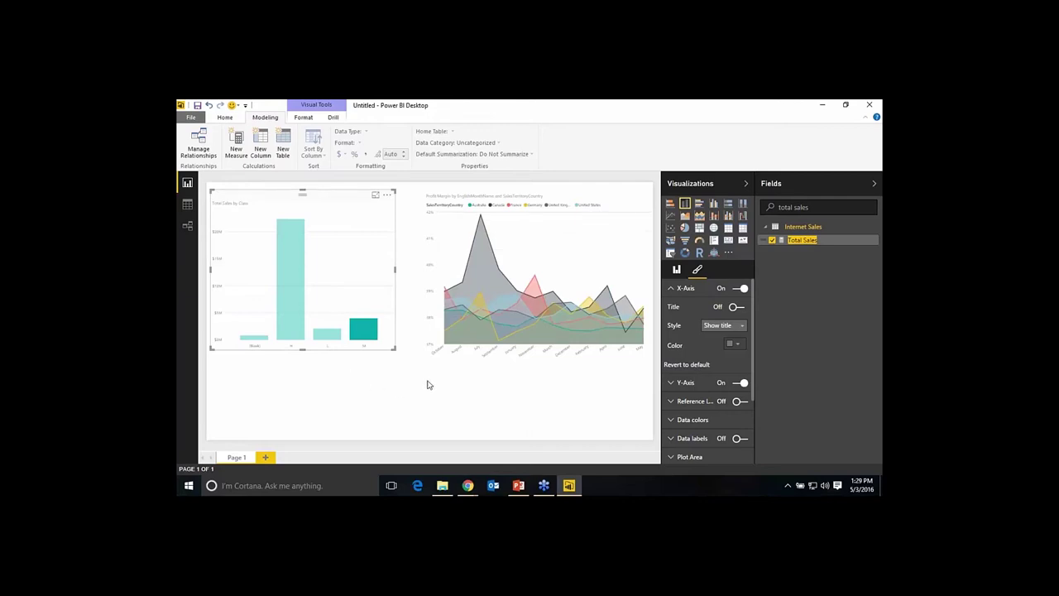
left_click(290, 238, "ctrl")
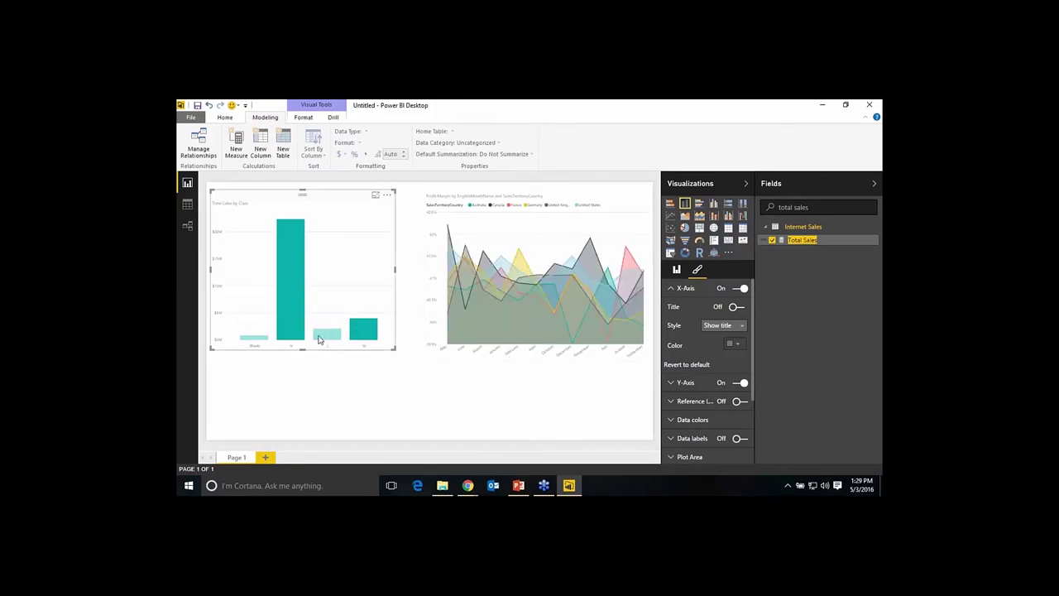
left_click(318, 340)
left_click(357, 331)
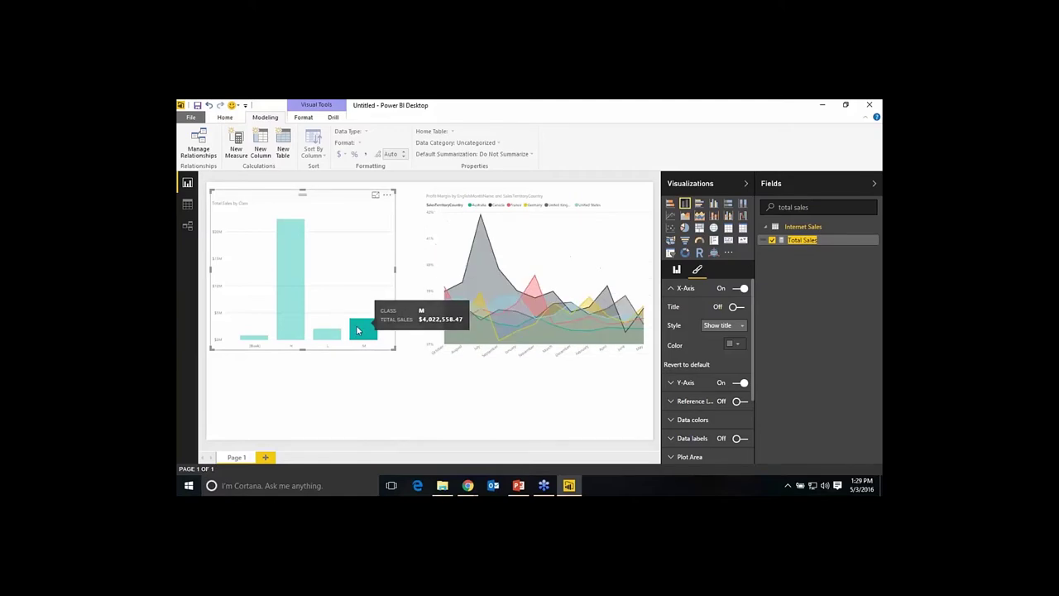
left_click(290, 326)
left_click(252, 337)
left_click(323, 398)
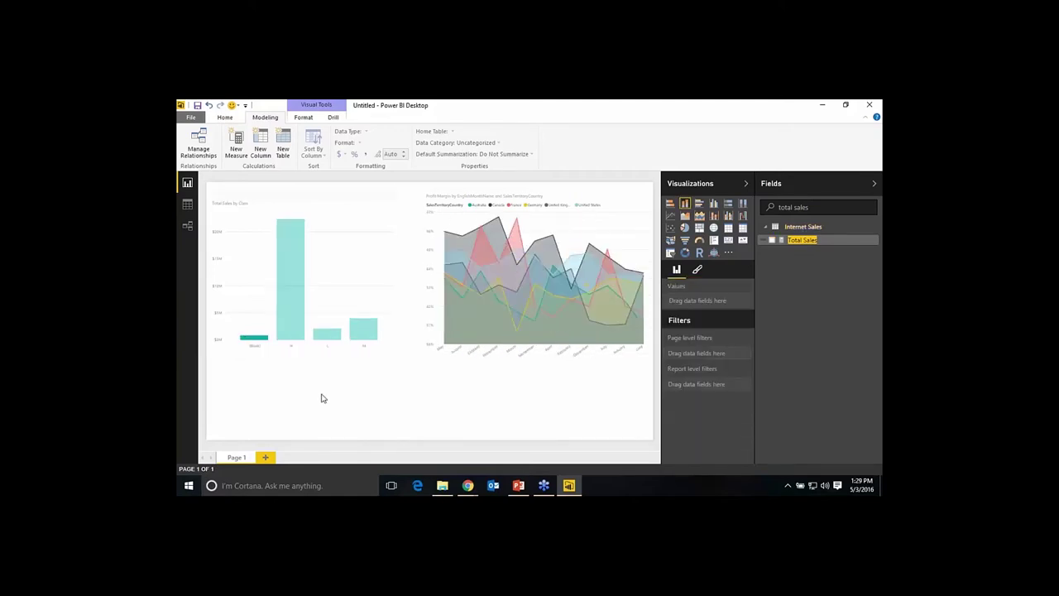
- Filter the Profit Margin chart by class L, inspect its February values, and clear the column selection
left_click(308, 321)
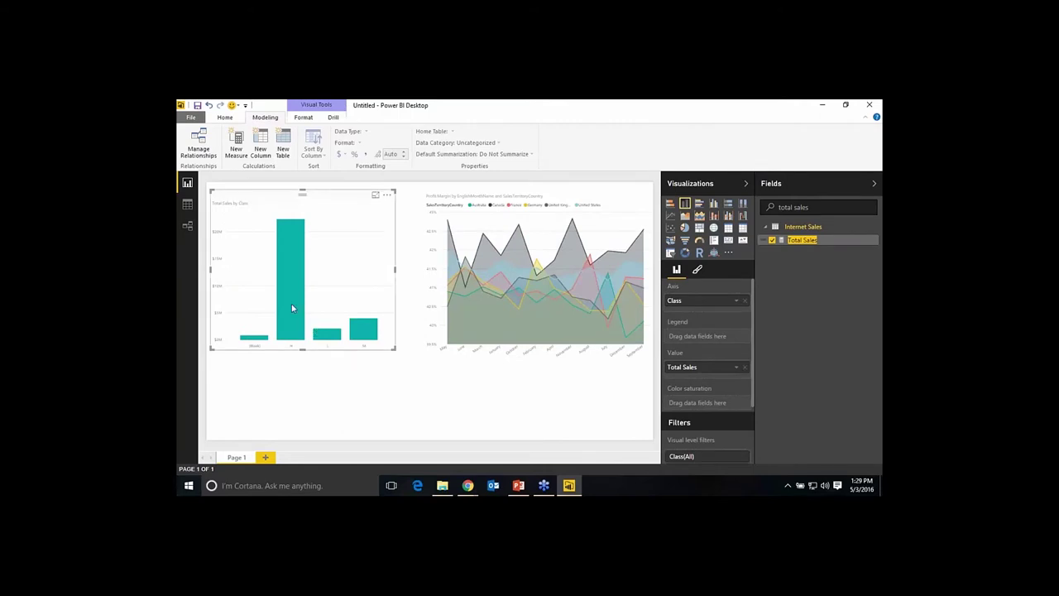
left_click(337, 337)
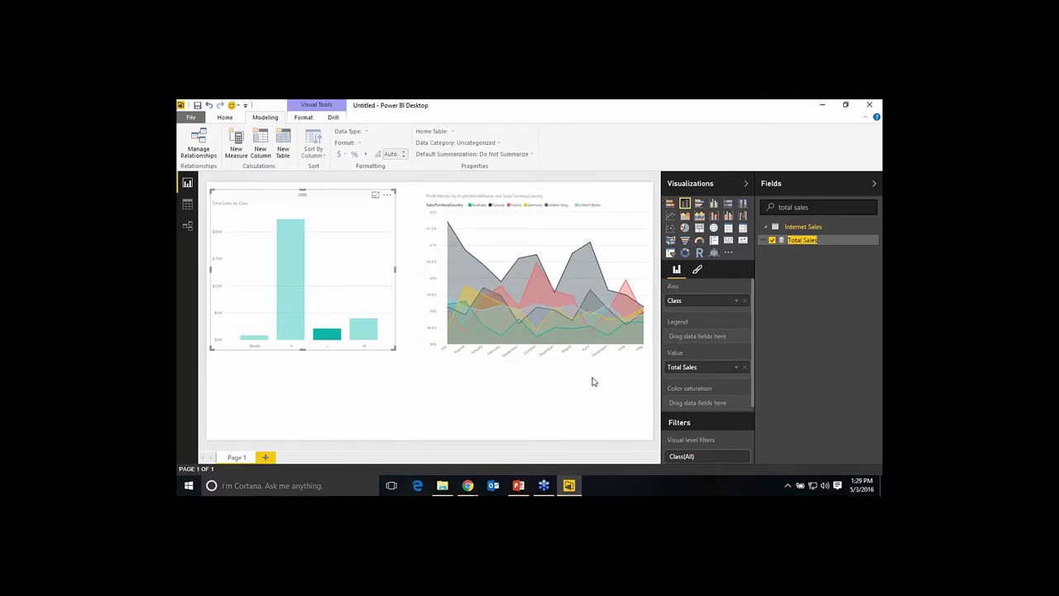
mouse_move(491, 275)
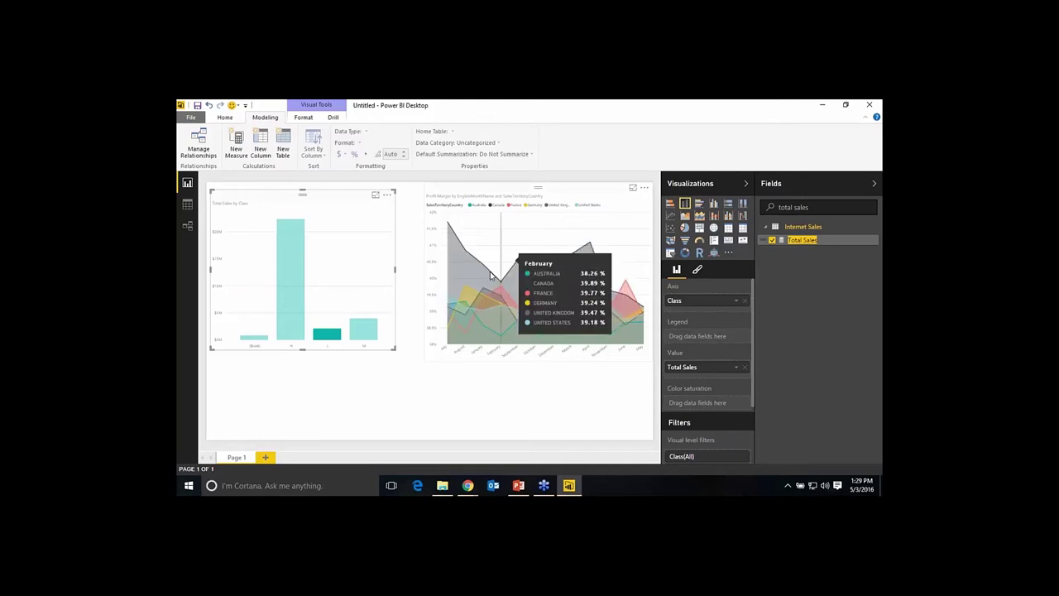
left_click(347, 253)
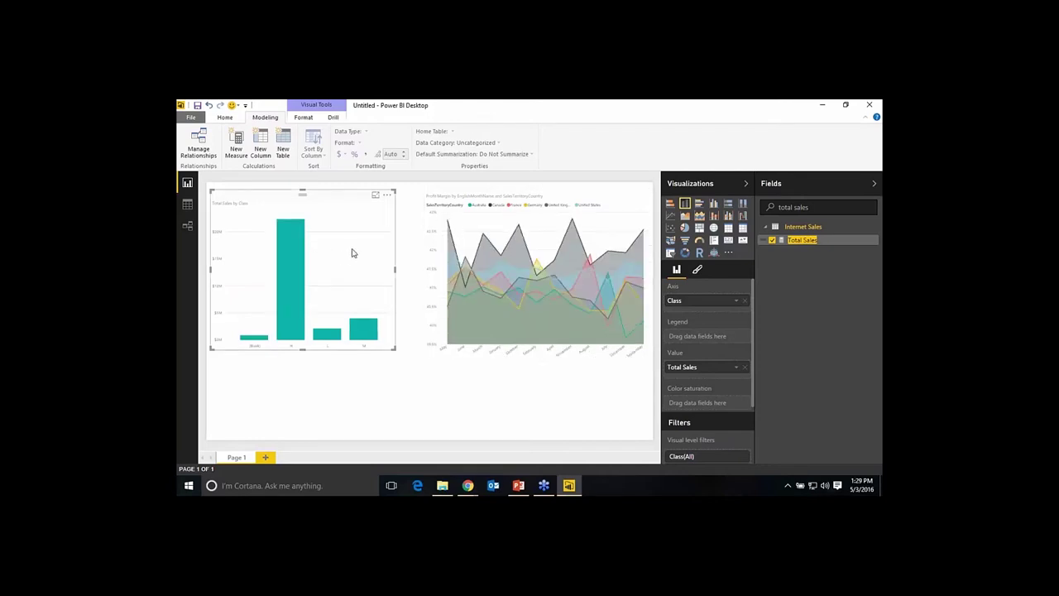
- Turn on Edit Interactions for the Total Sales by Class chart
left_click(305, 117)
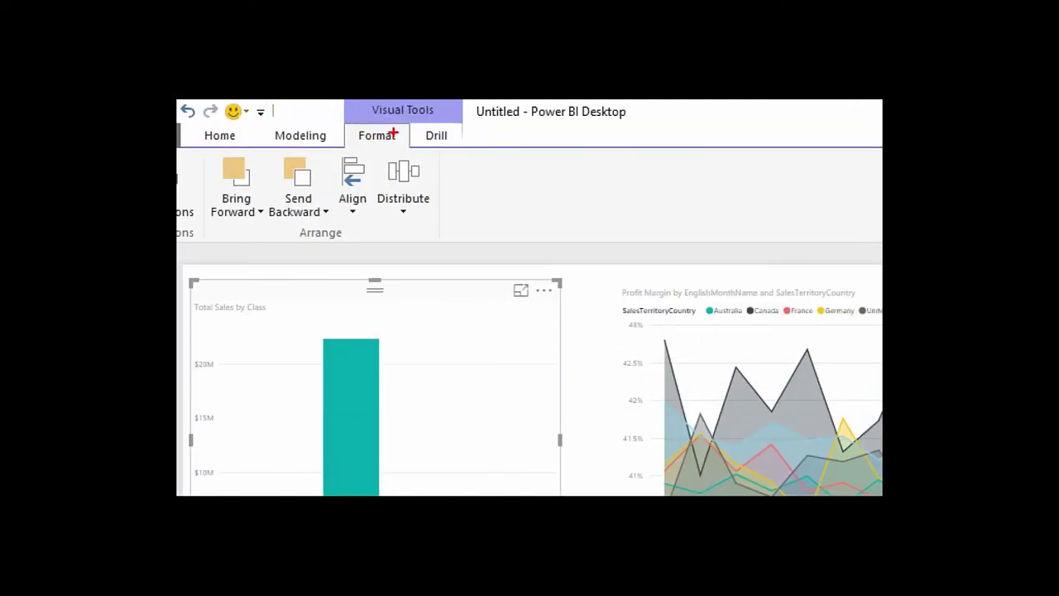
left_click_drag(339, 124, 437, 149)
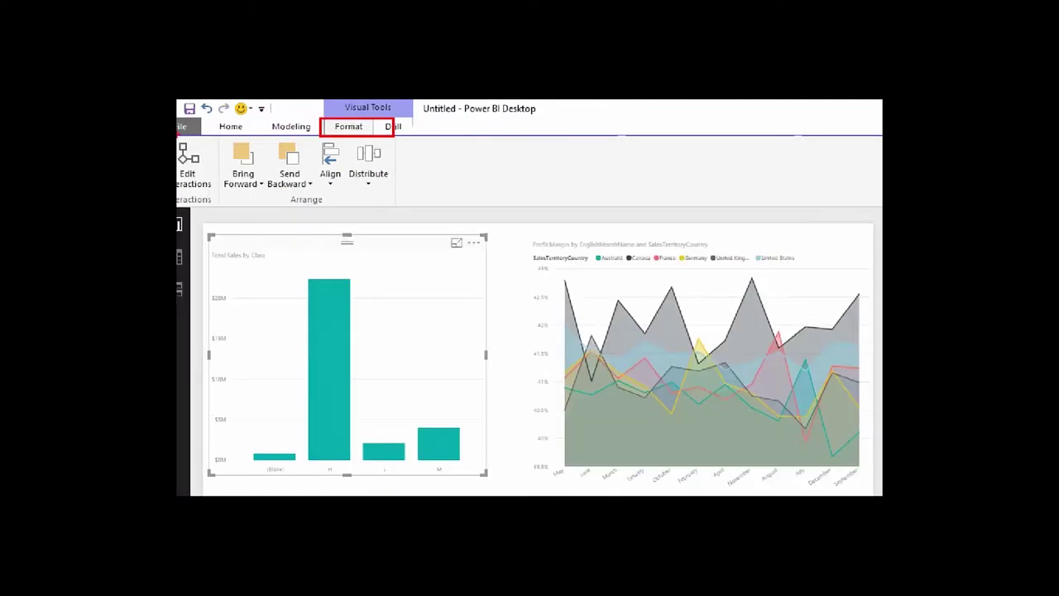
left_click_drag(219, 143, 176, 200)
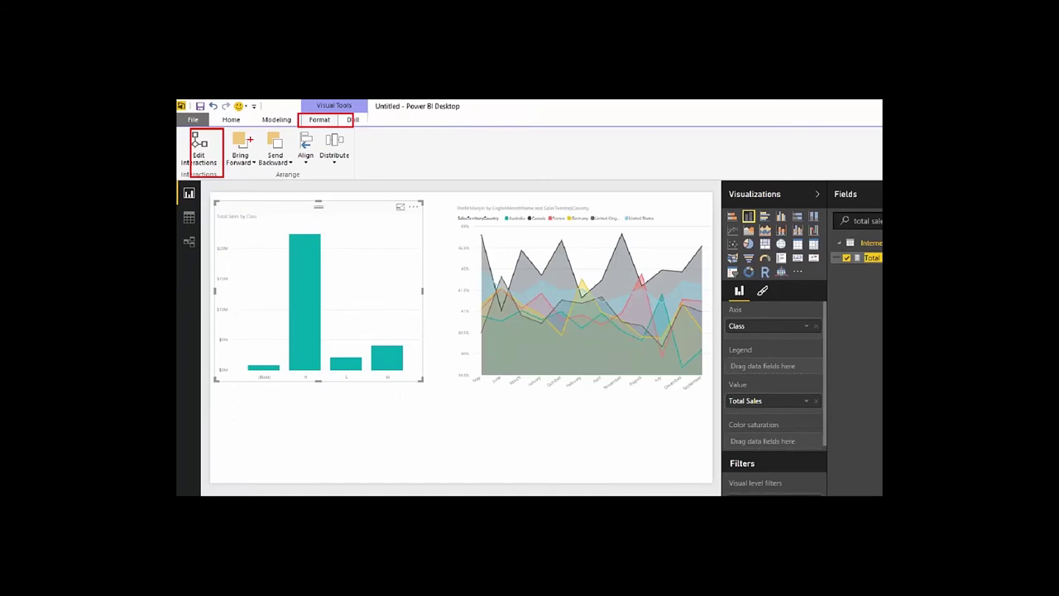
key("ctrl+z")
left_click_drag(222, 170, 305, 220)
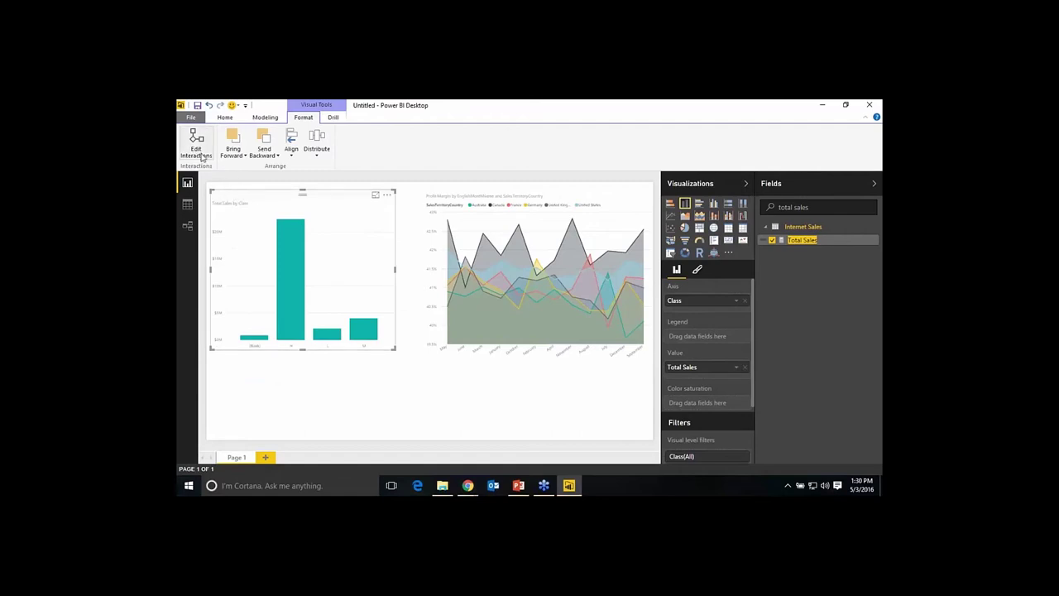
left_click(199, 151)
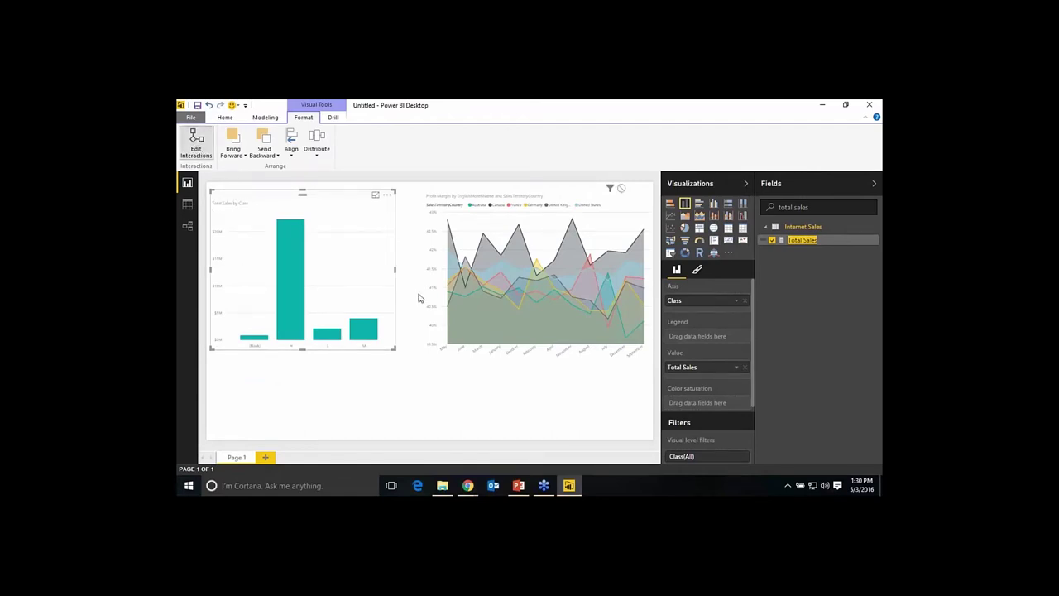
- Try the None interaction on the Profit Margin chart with several class columns, and restore its Filter interaction
left_click(621, 188)
left_click(290, 253)
left_click(327, 333)
left_click(363, 329)
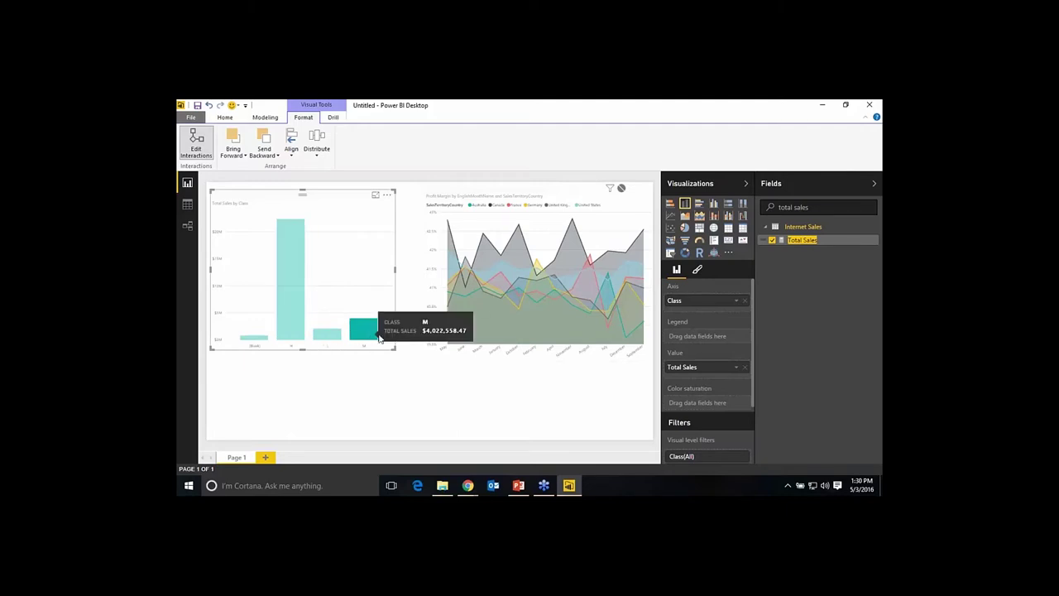
left_click(611, 189)
left_click(373, 274)
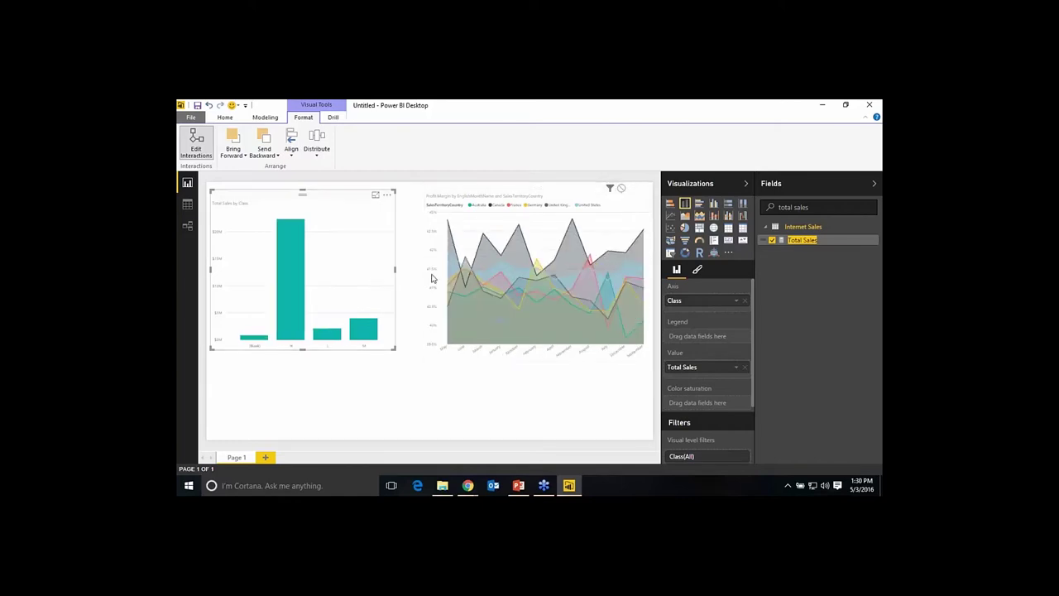
- Select the Canada series in the Profit Margin chart and examine the highlighting in the Total Sales by Class chart
left_click(591, 199)
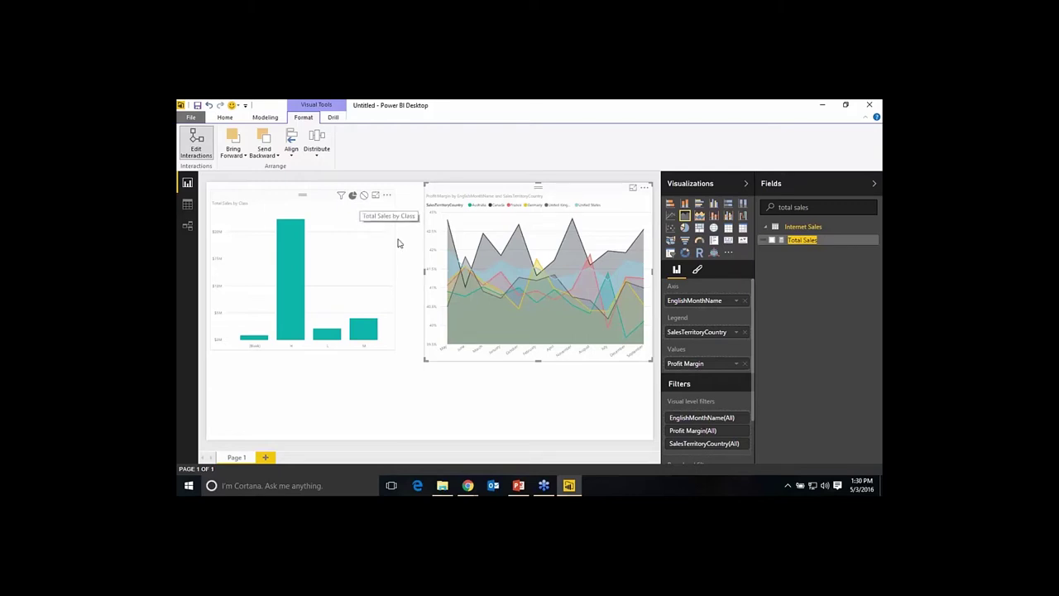
left_click(577, 227)
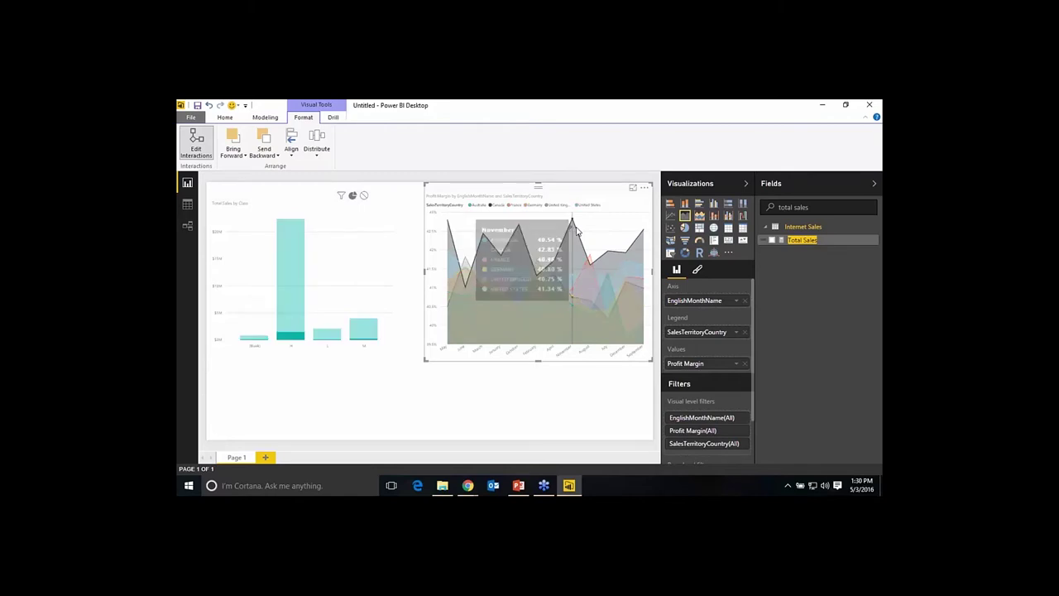
mouse_move(311, 281)
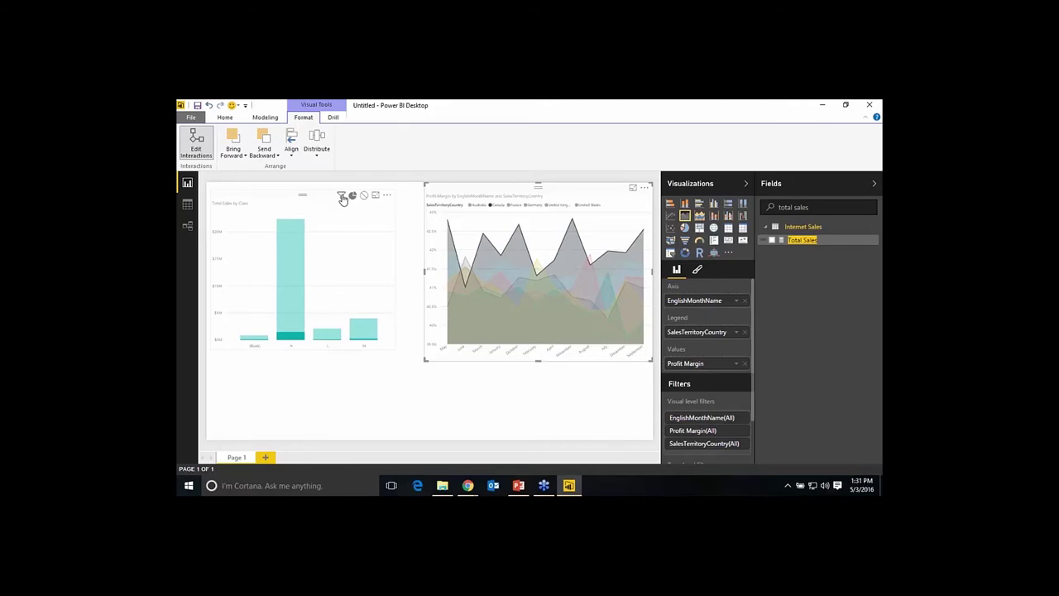
- Try the Filter interaction on the Total Sales by Class chart with the United Kingdom series, and restore its Highlight interaction
left_click(341, 197)
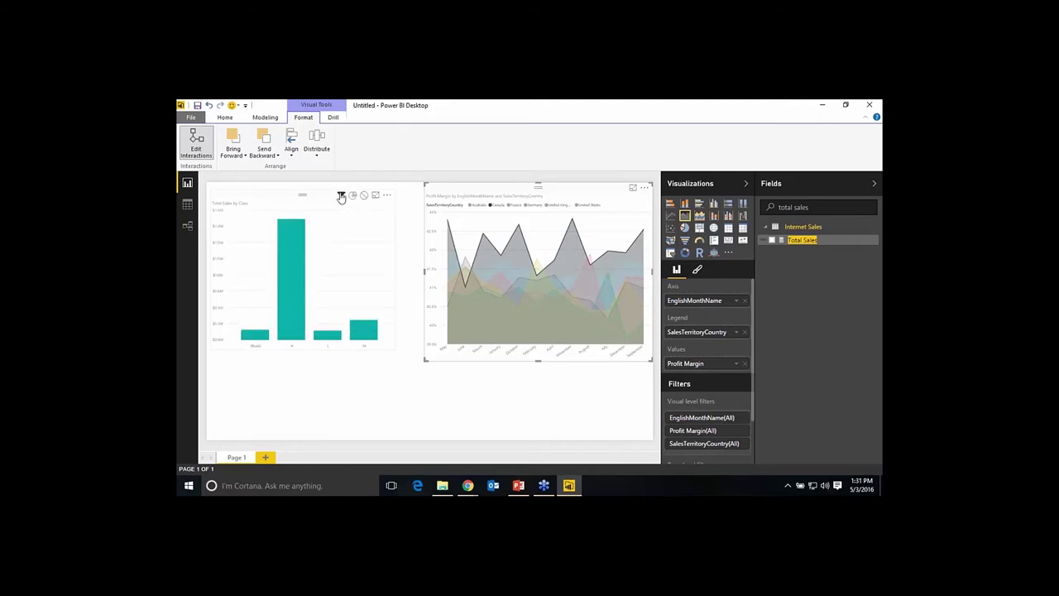
left_click(466, 264)
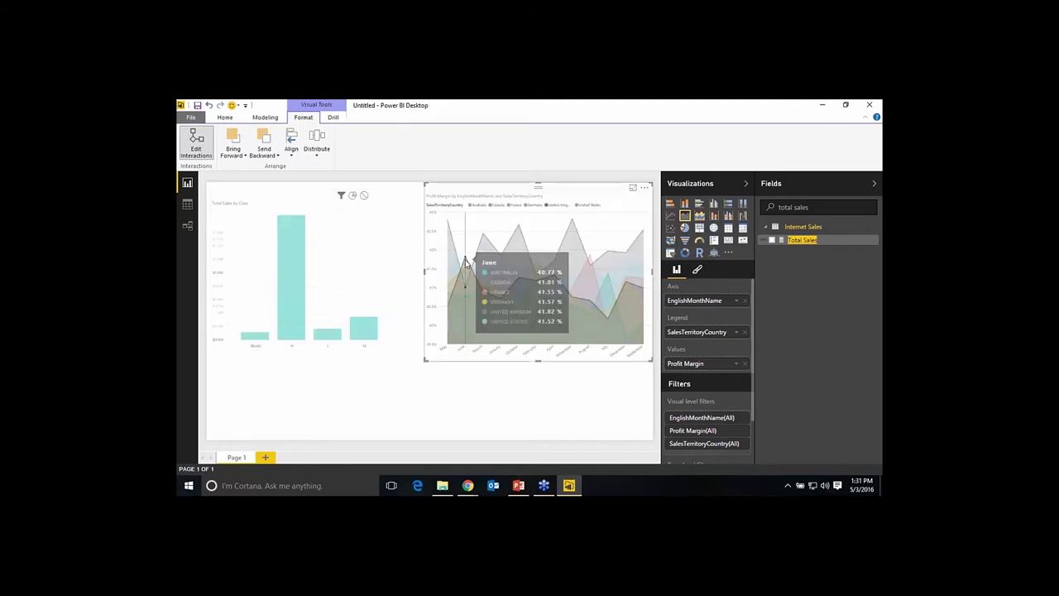
left_click(354, 199)
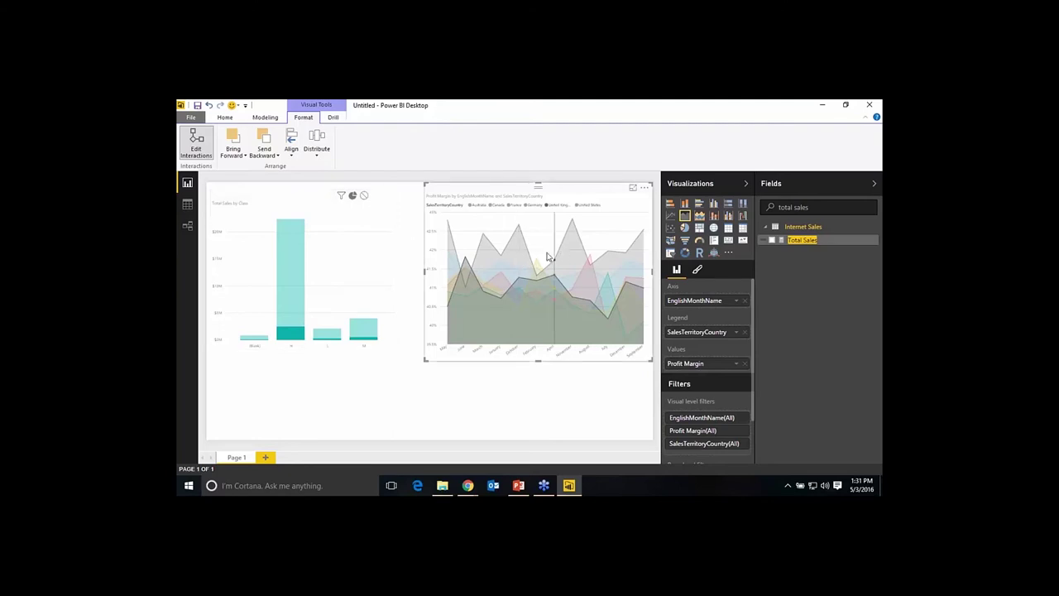
left_click(383, 261)
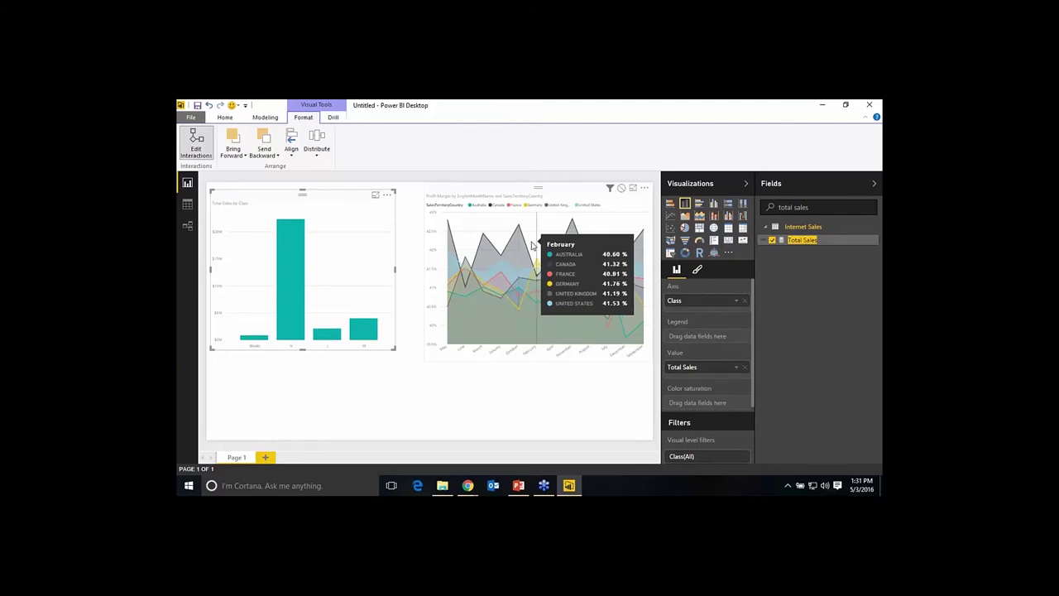
- View the data behind the Total Sales by Class chart and return to the report
left_click(335, 118)
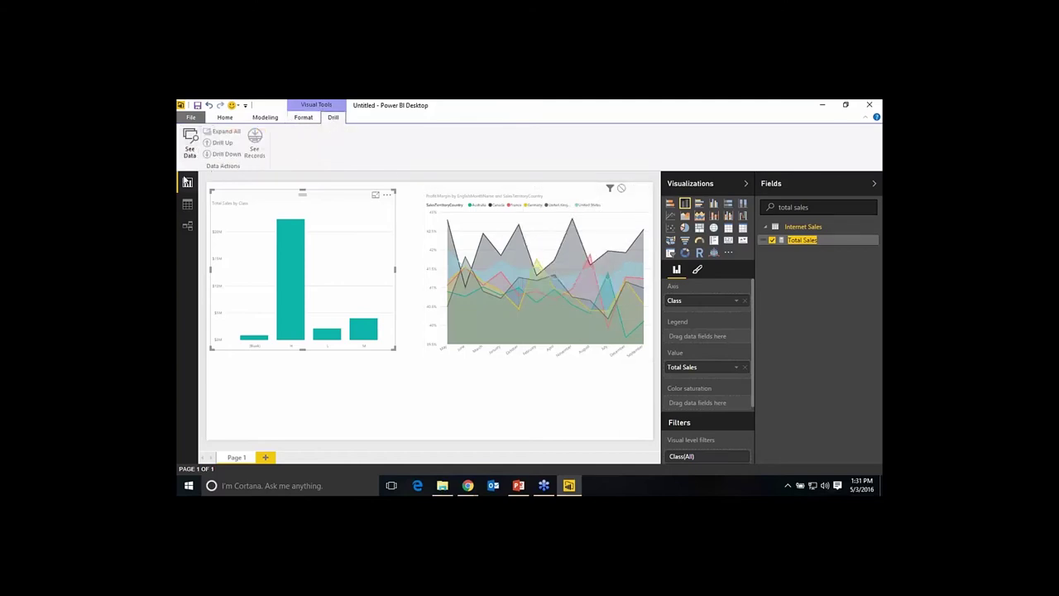
left_click(189, 142)
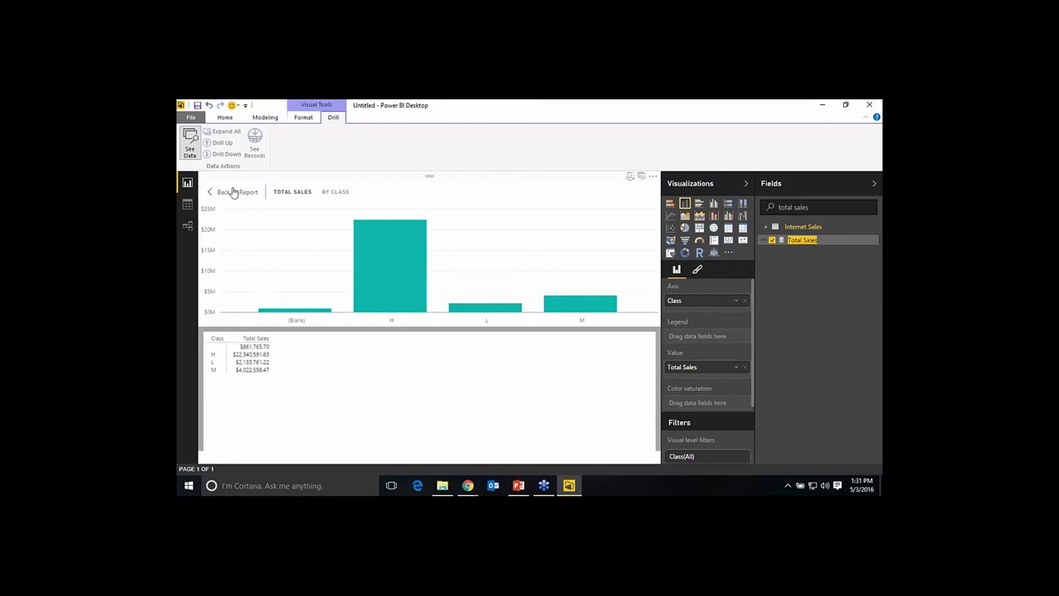
left_click(190, 146)
left_click(189, 145)
left_click(189, 145)
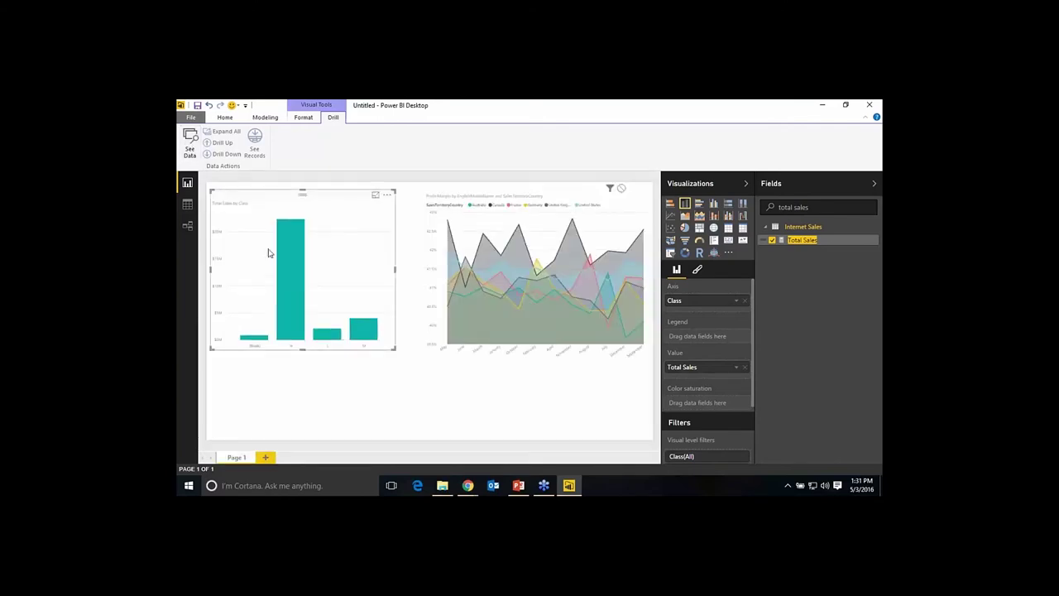
mouse_move(296, 290)
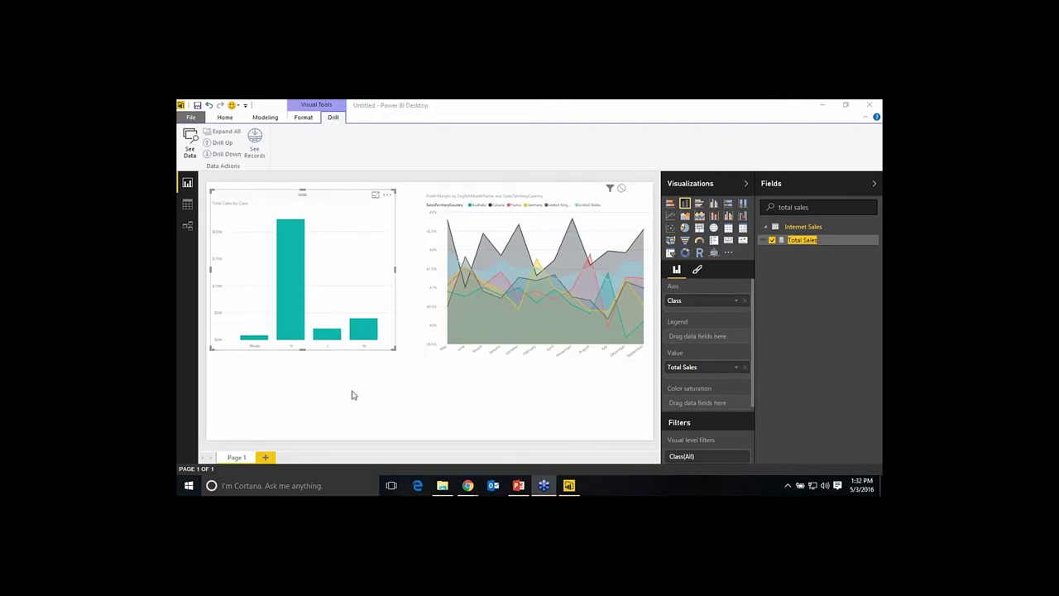
- Add a second page to the report, look back at Page 1, and return to the new page
left_click(342, 423)
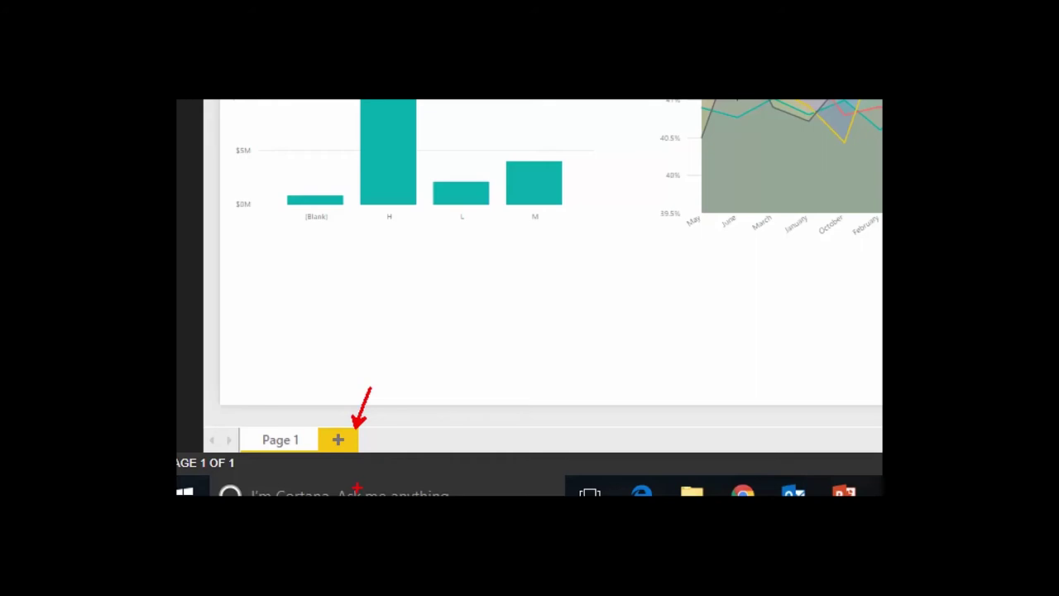
left_click(337, 439)
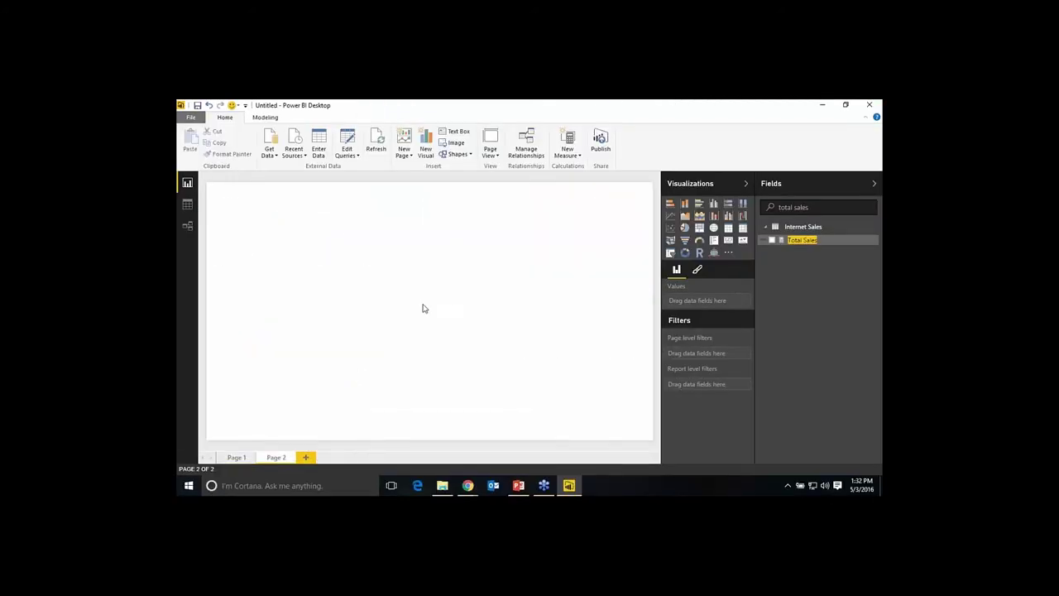
left_click(239, 458)
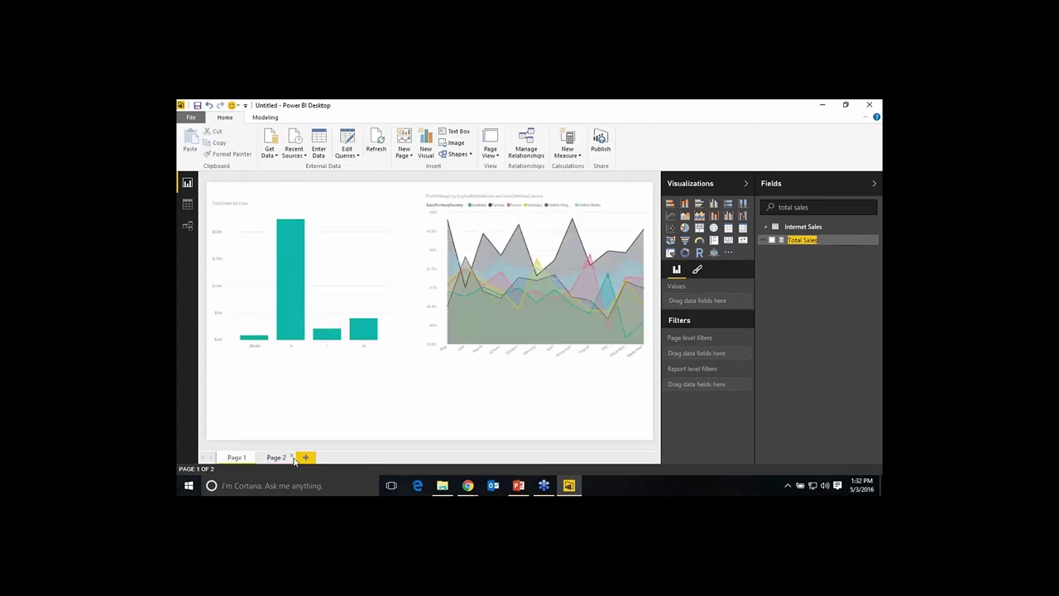
left_click(272, 458)
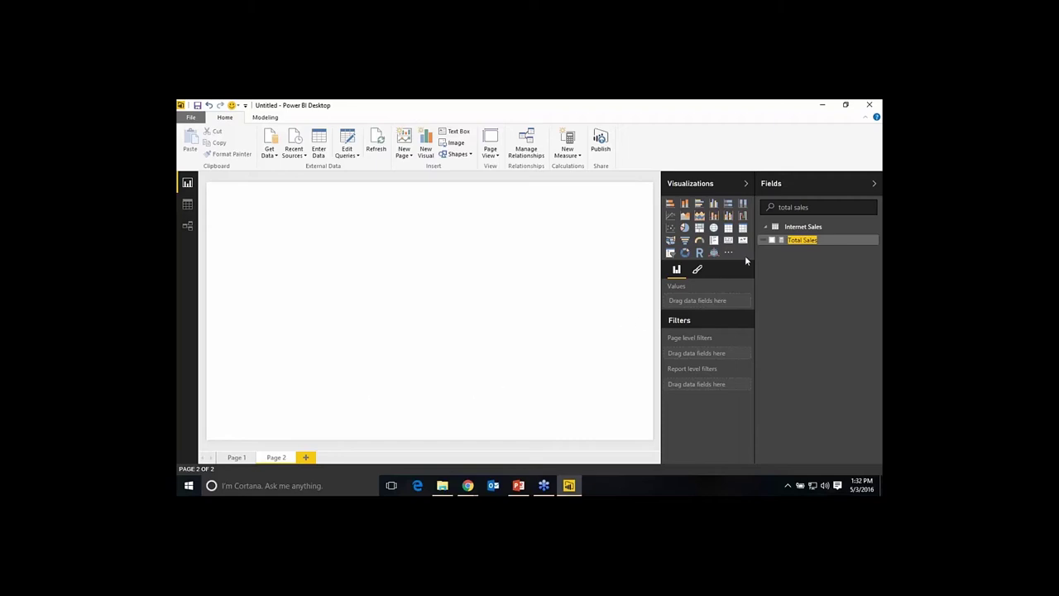
- Create a clustered column chart on Page 2 with the Total Sales, Total Cost and Profit measures
triple_click(802, 207)
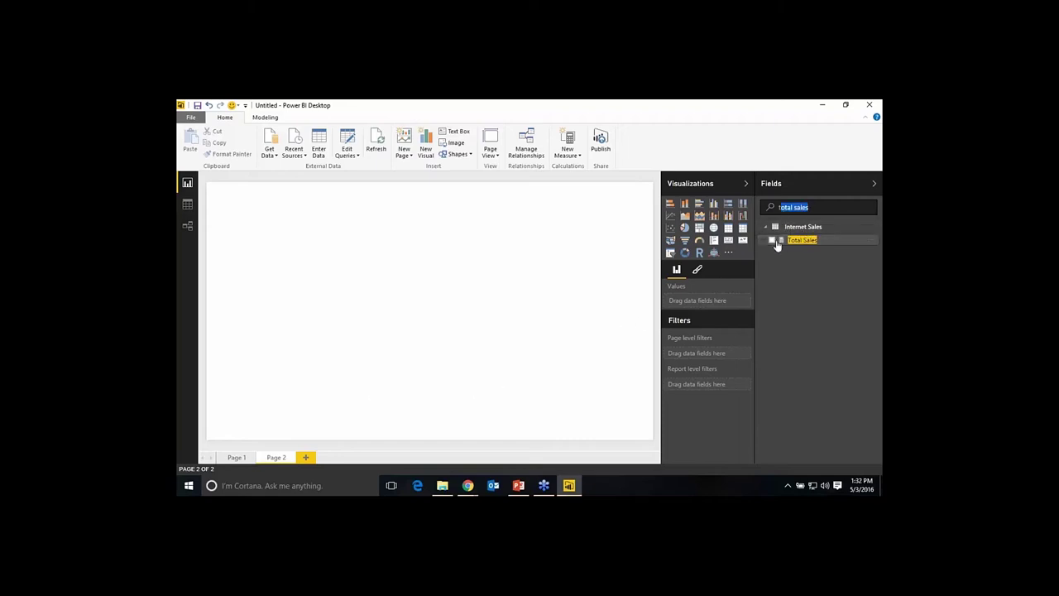
left_click(774, 242)
double_click(801, 207)
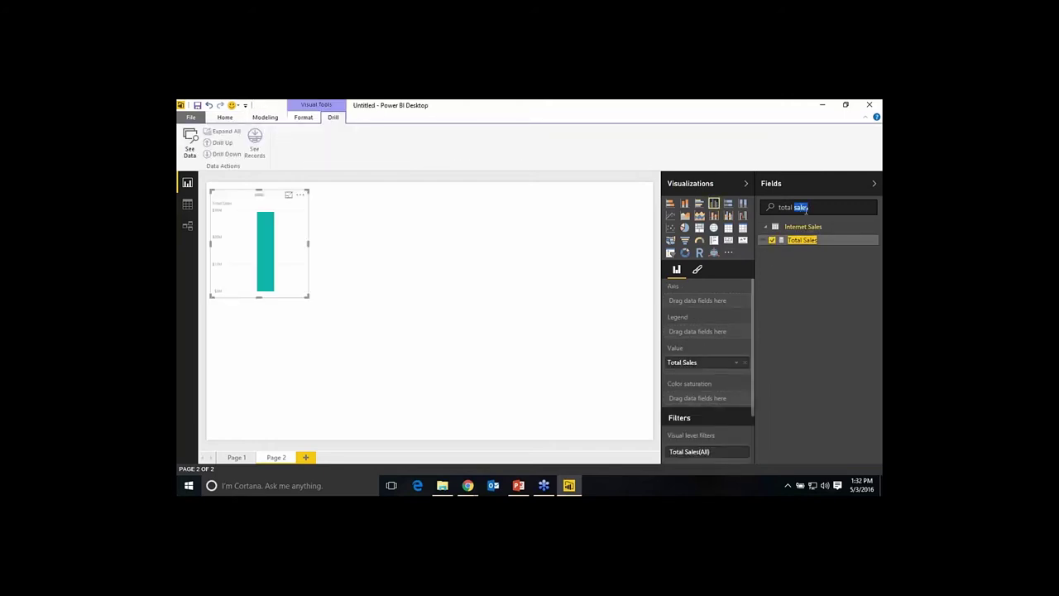
type("cost")
left_click(773, 240)
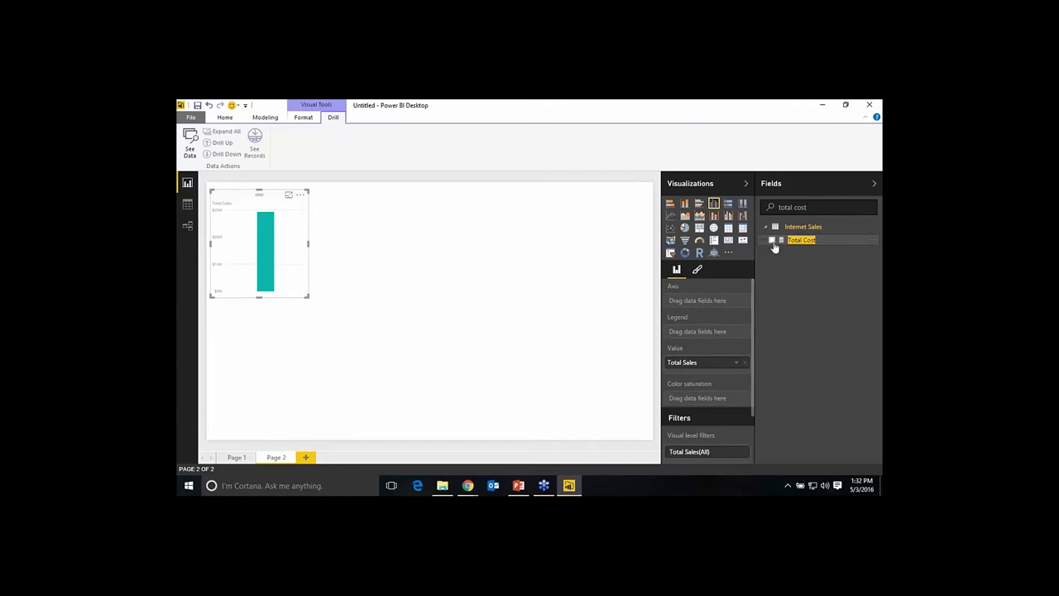
left_click_drag(811, 208, 772, 201)
type("profit")
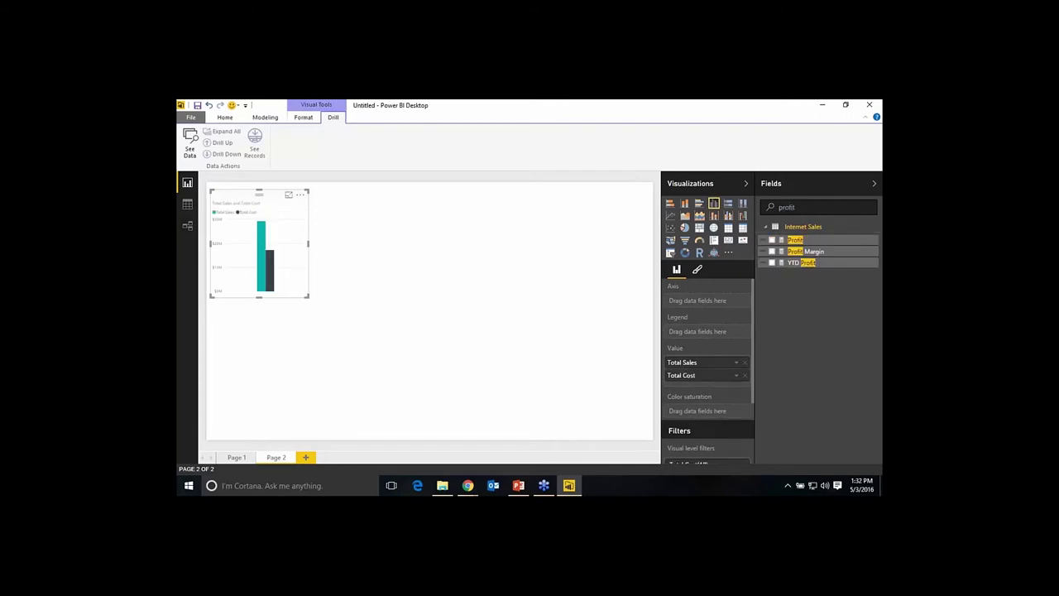
left_click(773, 240)
left_click(397, 348)
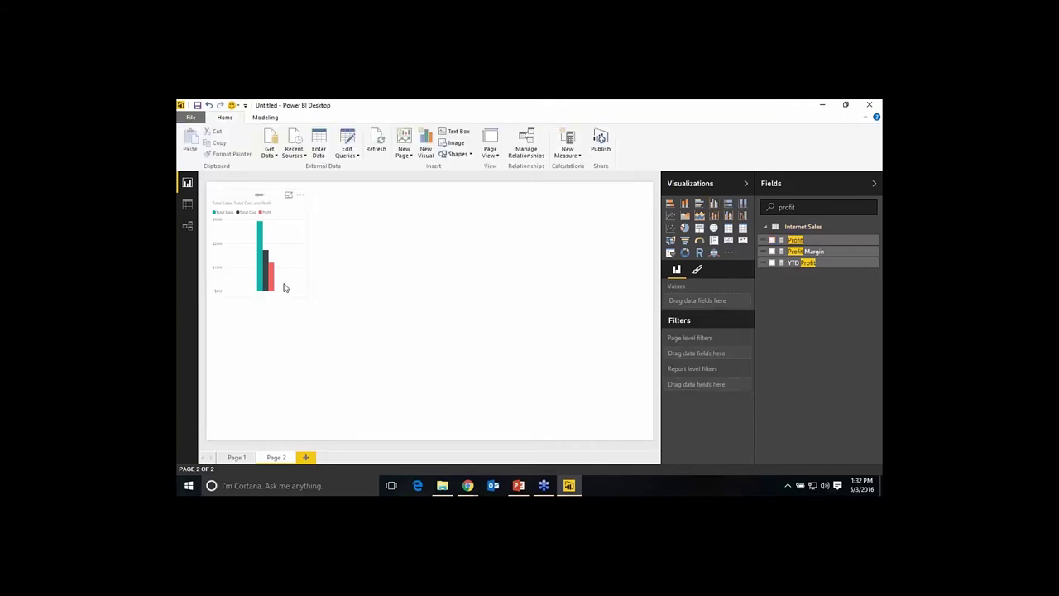
- Convert the column chart to a scatter chart and enlarge it to fill the page
left_click(310, 296)
left_click_drag(309, 296, 457, 364)
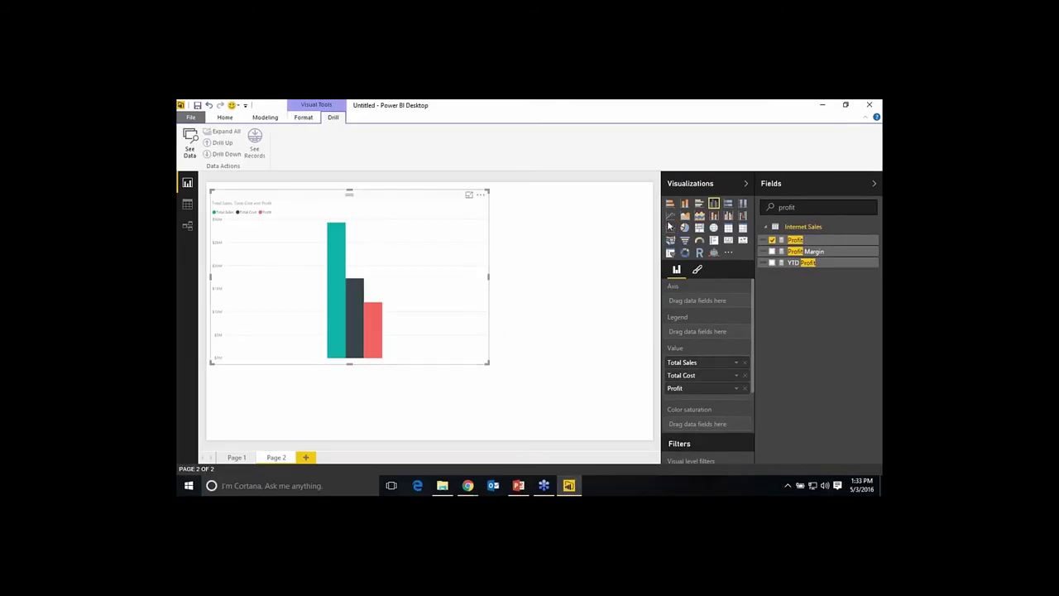
left_click(671, 228)
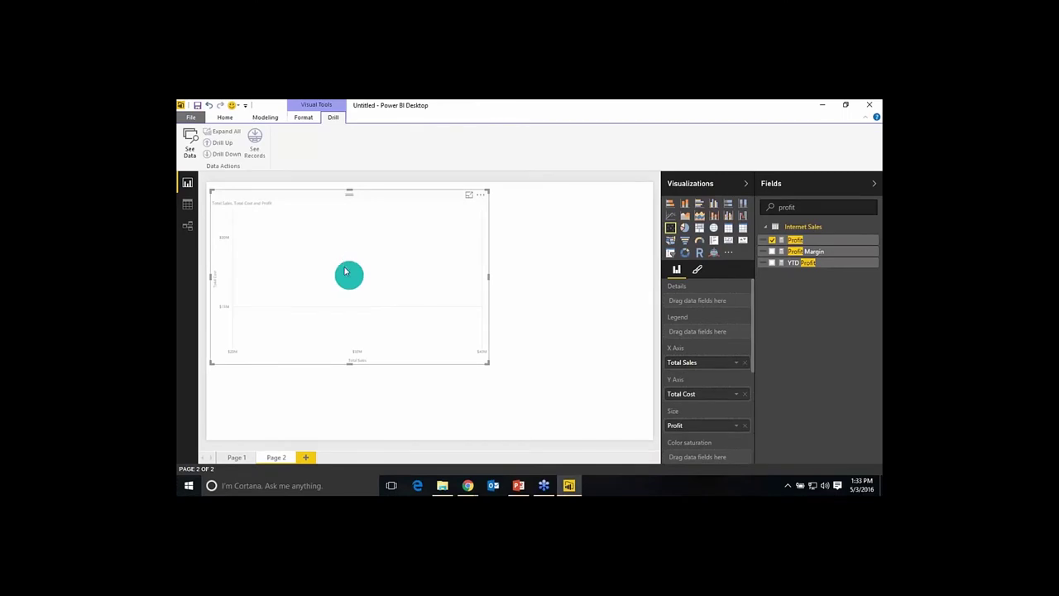
left_click_drag(489, 362, 652, 440)
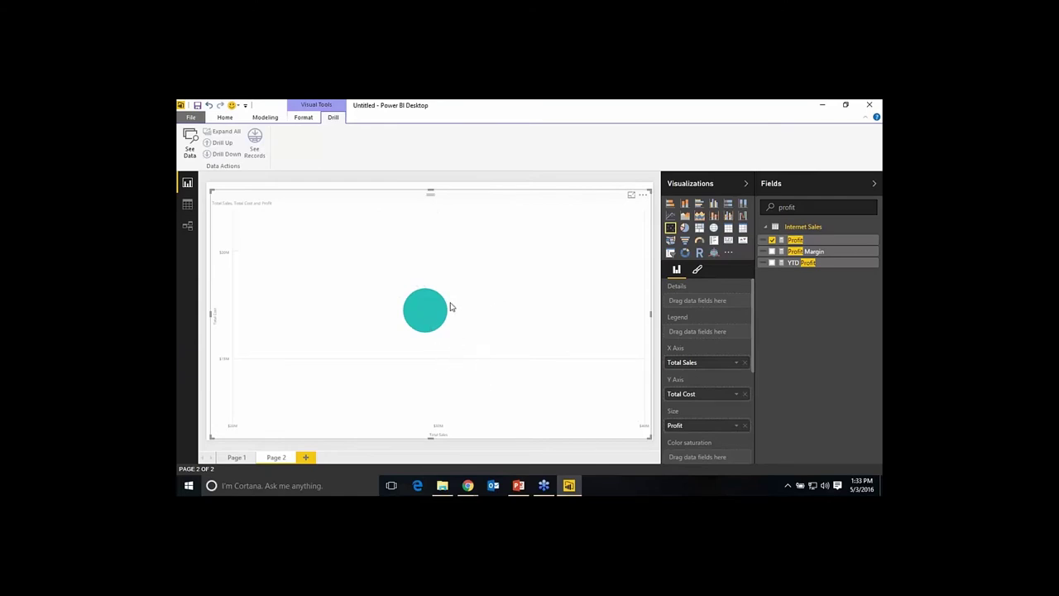
- Remove Profit from the scatter chart to compare the bubble size, and add it back
mouse_move(418, 312)
left_click(772, 240)
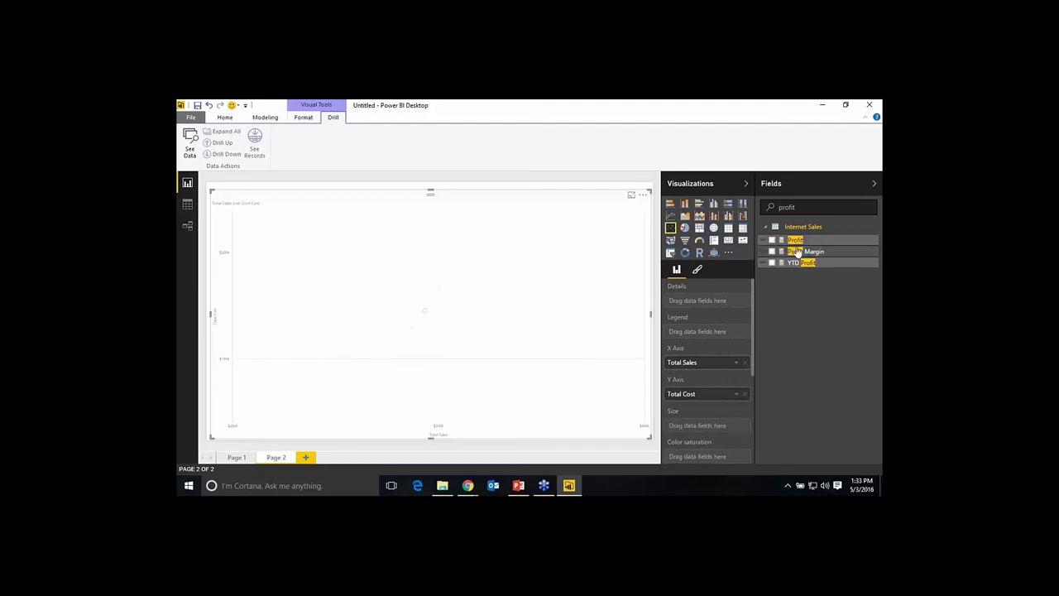
left_click(771, 240)
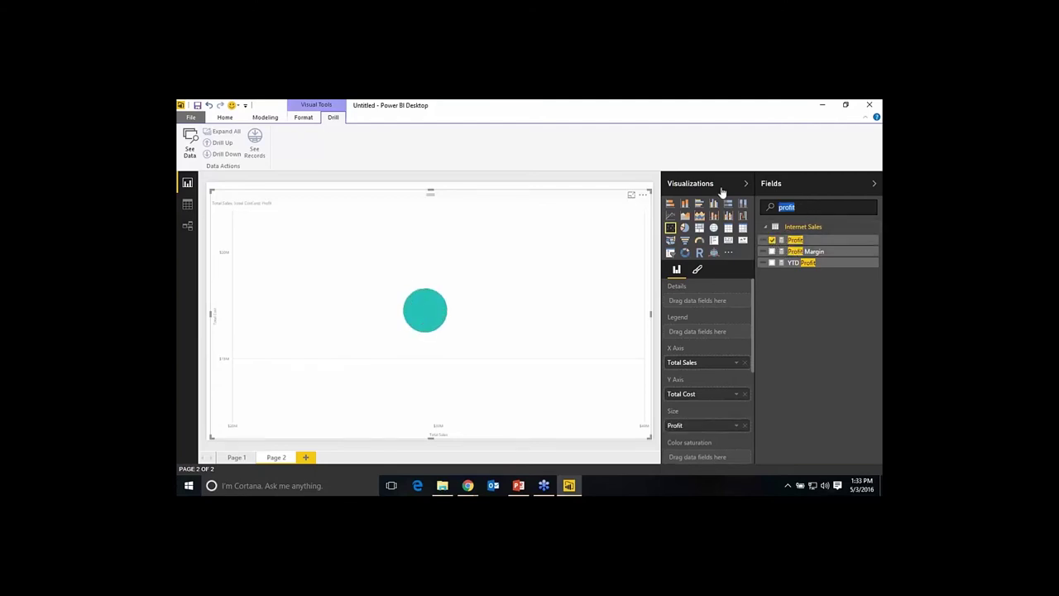
- Add SalesTerritoryCountry to the scatter chart and move it to the legend
type("Country")
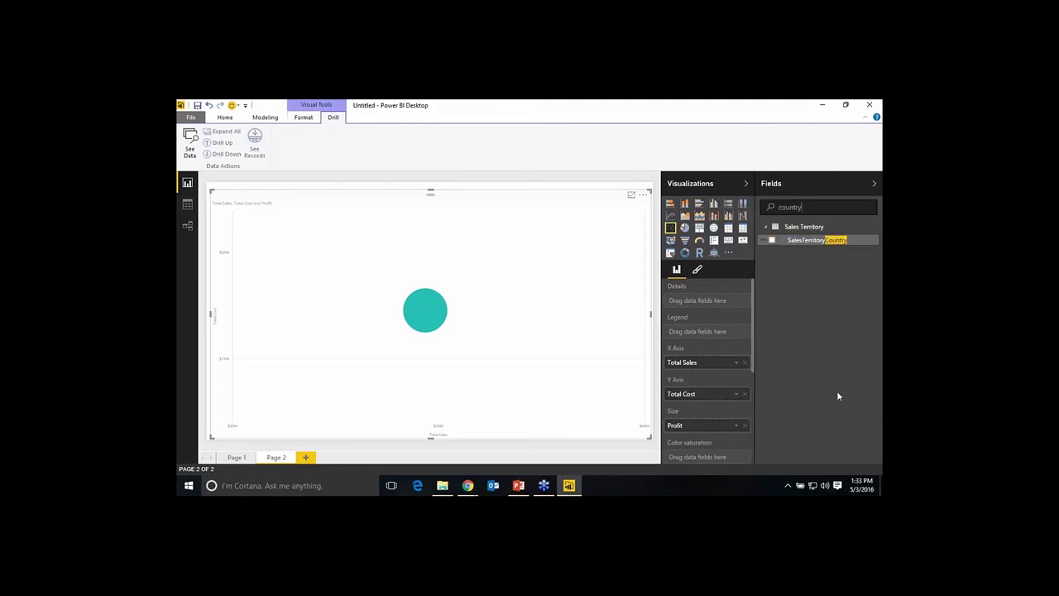
left_click(772, 240)
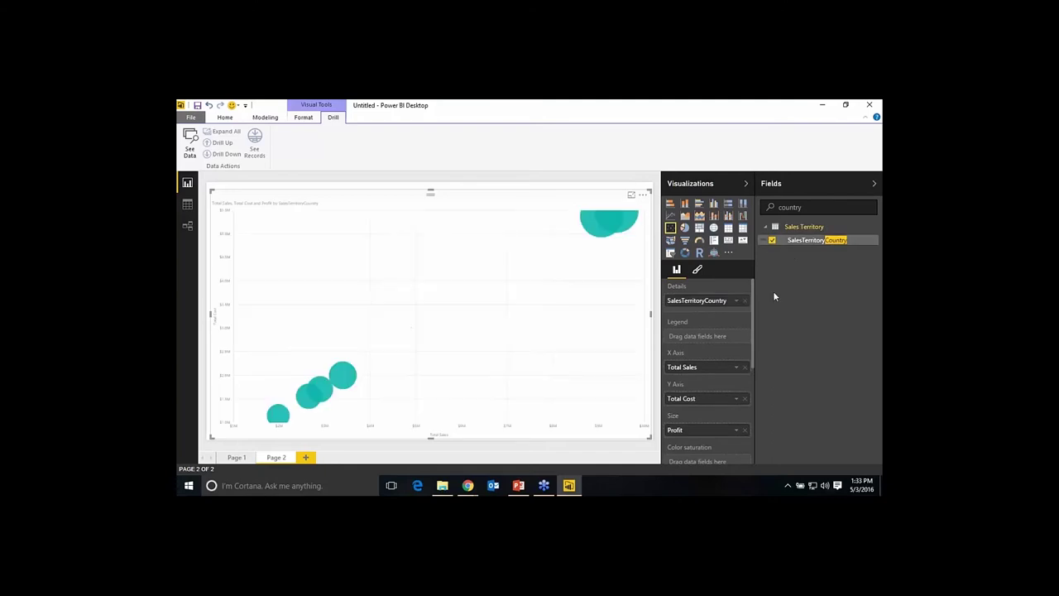
left_click_drag(811, 241, 720, 339)
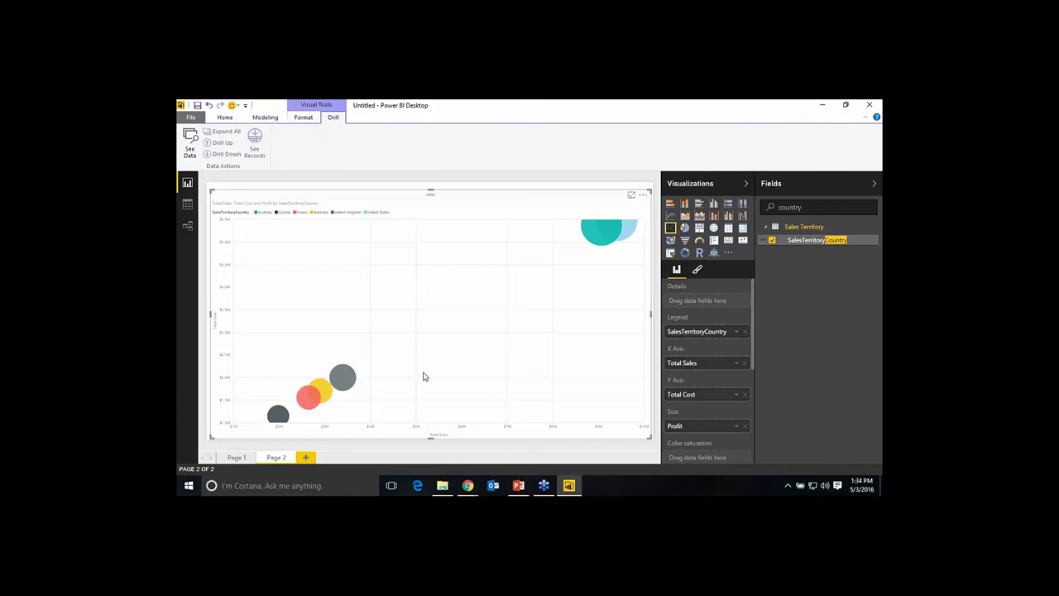
- Search the fields for year and add CalendarYear as the scatter chart's play axis
double_click(799, 207)
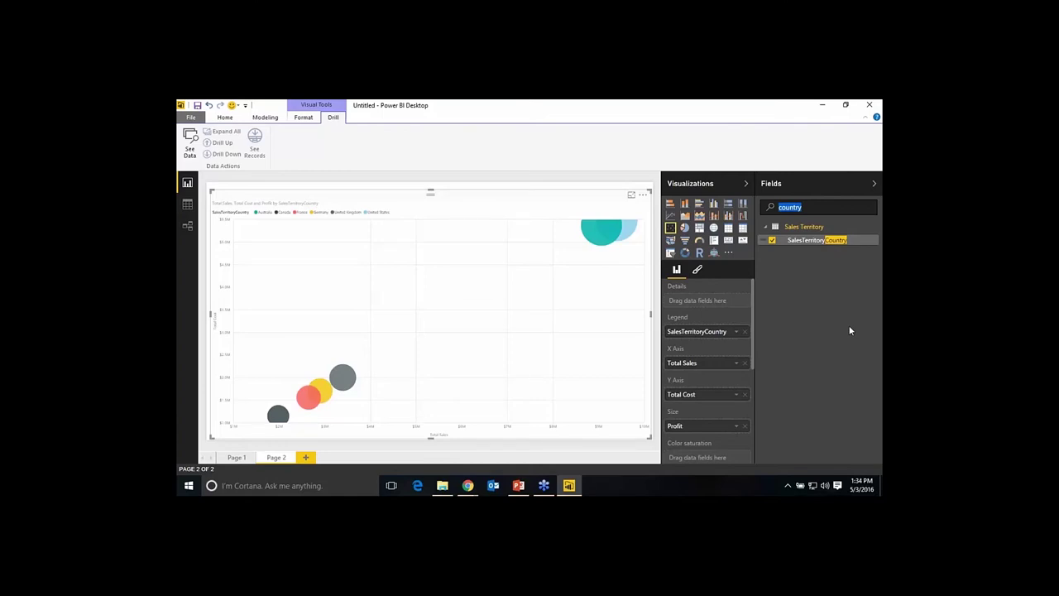
type("year")
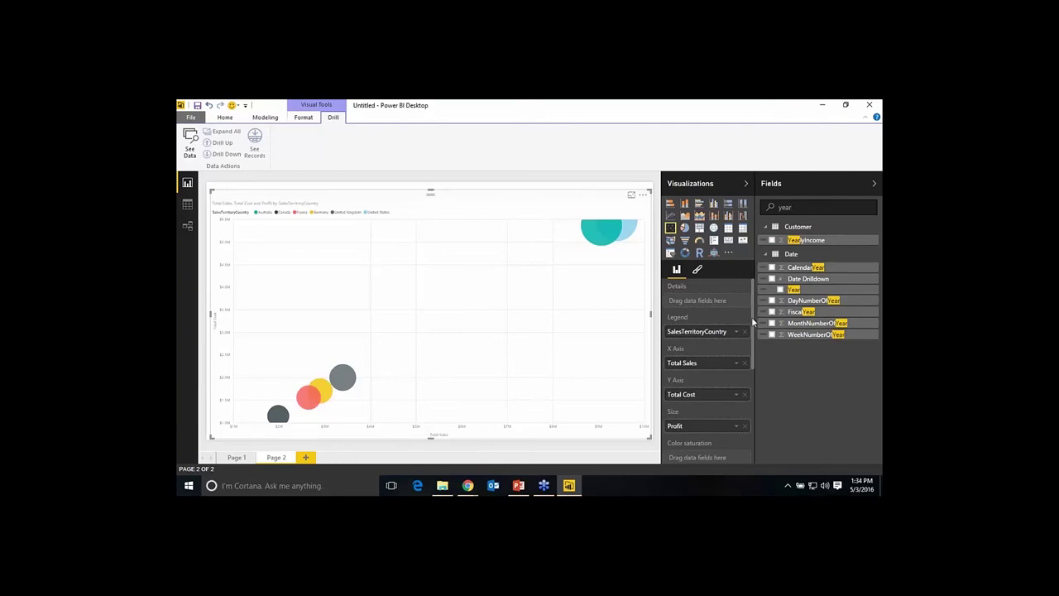
scroll(754, 321, "down", 3)
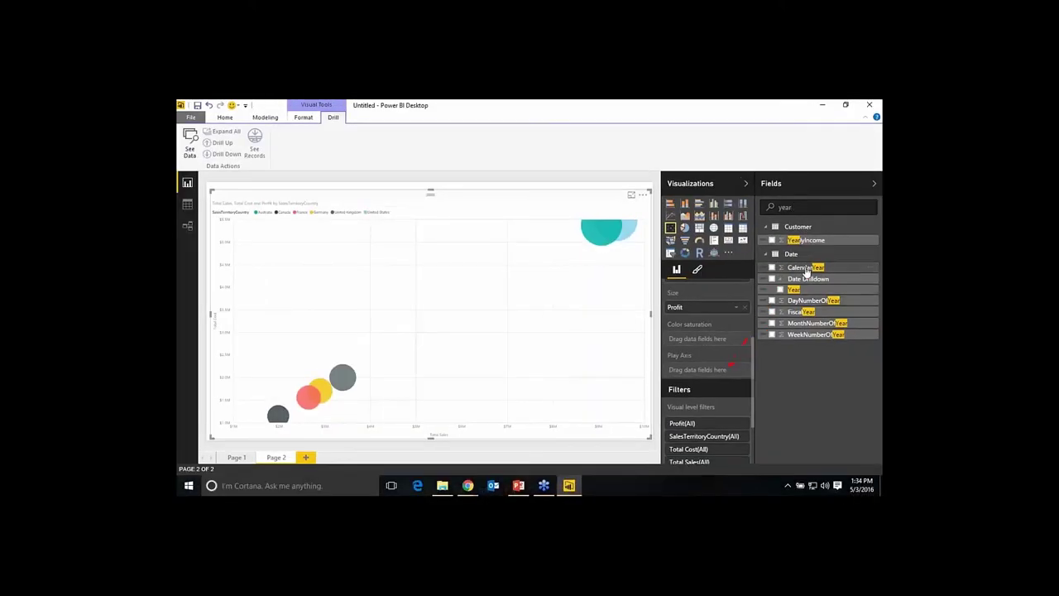
left_click_drag(806, 272, 704, 369)
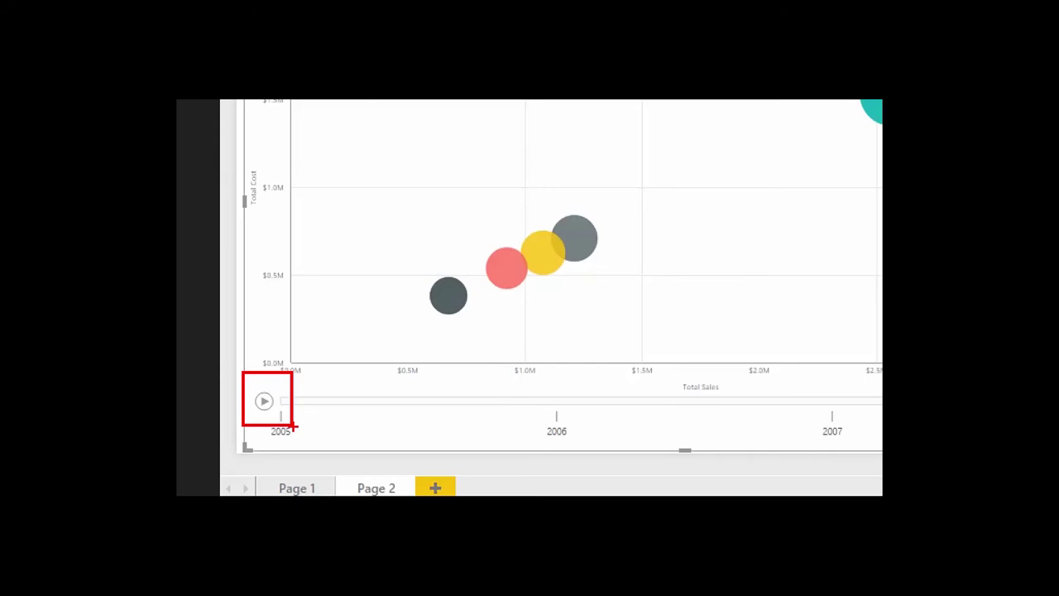
- Play the scatter chart's animation through the years, then trace the Australia bubble's path and clear the selection
left_click(264, 400)
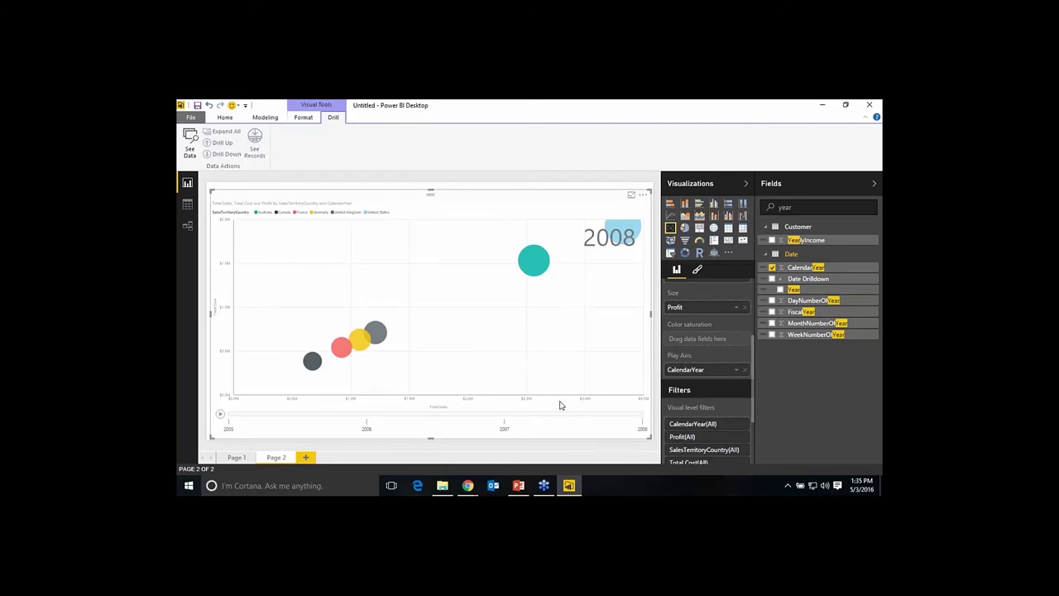
left_click(528, 263)
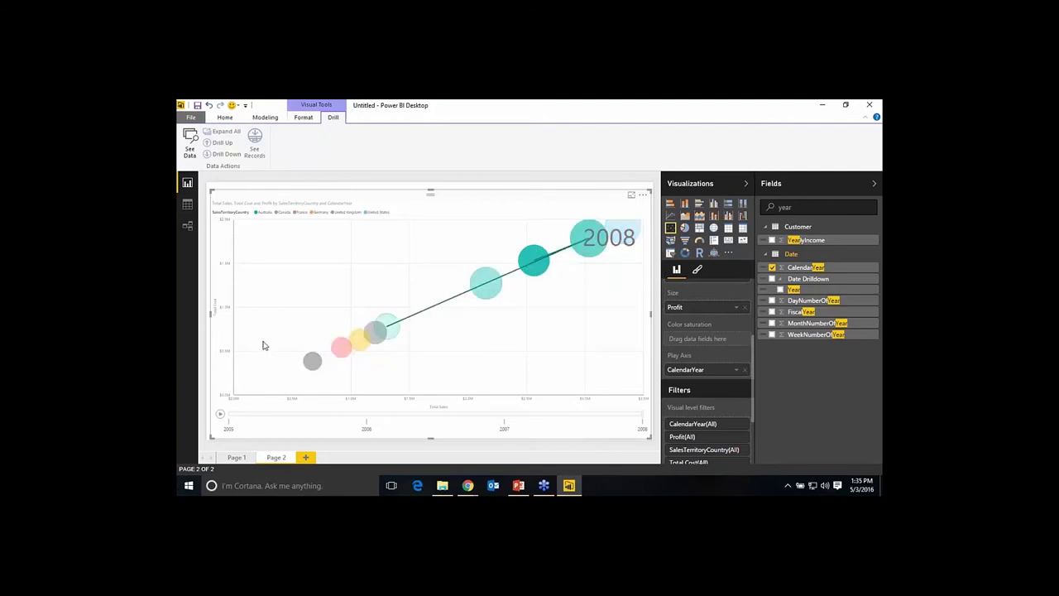
left_click(394, 375)
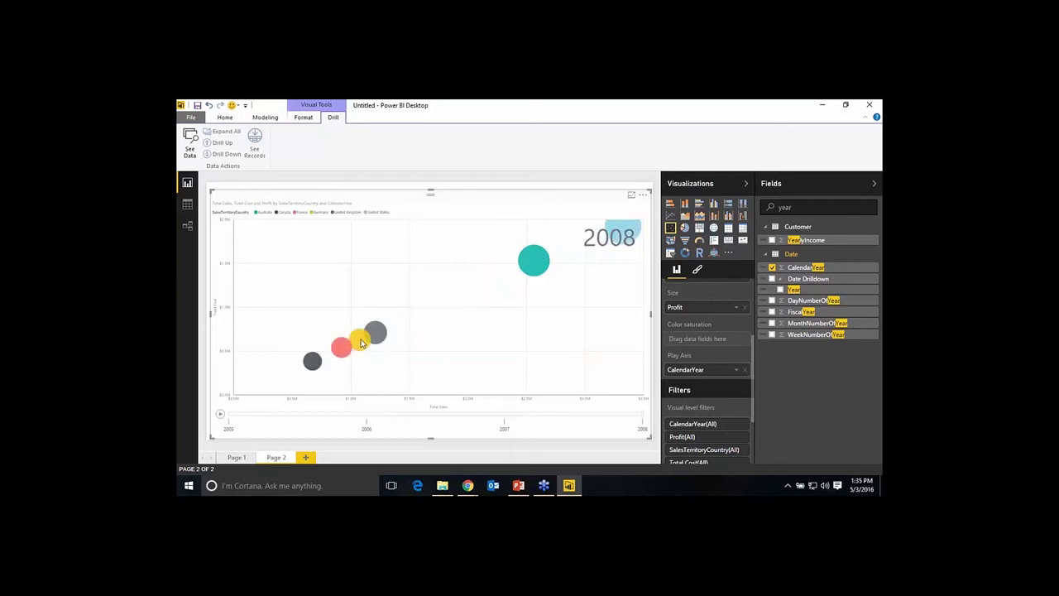
- Trace the Germany and United States bubbles together, replay the animation, and clear the selection
left_click(361, 342)
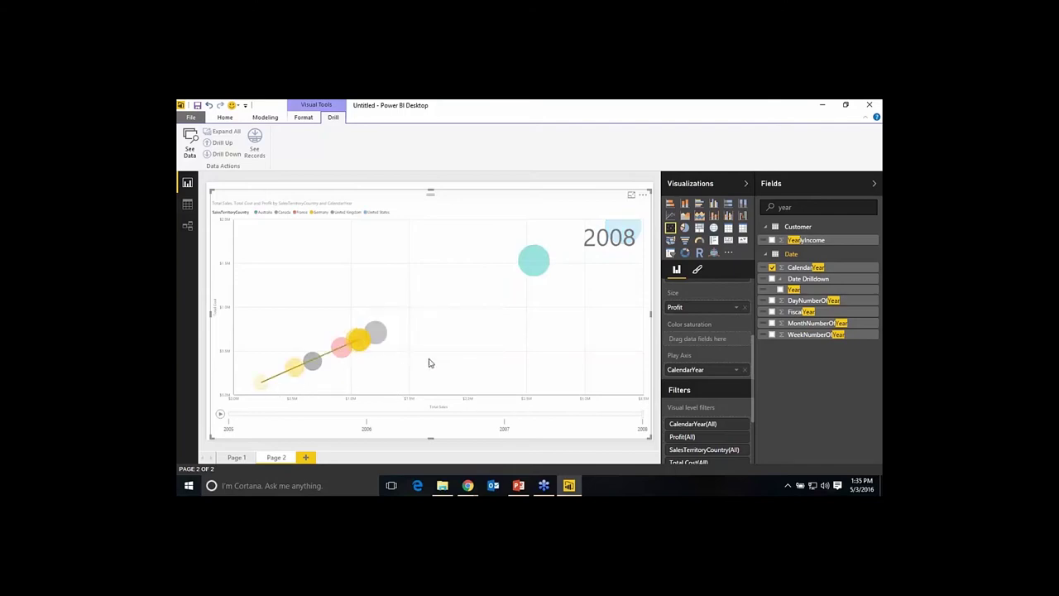
left_click(627, 232, "ctrl")
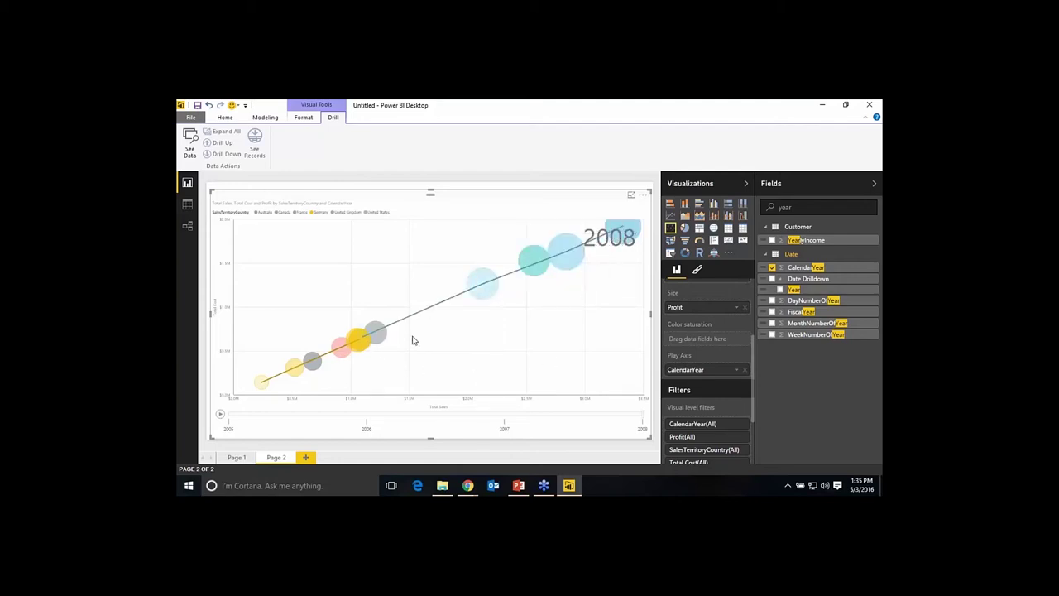
left_click(220, 414)
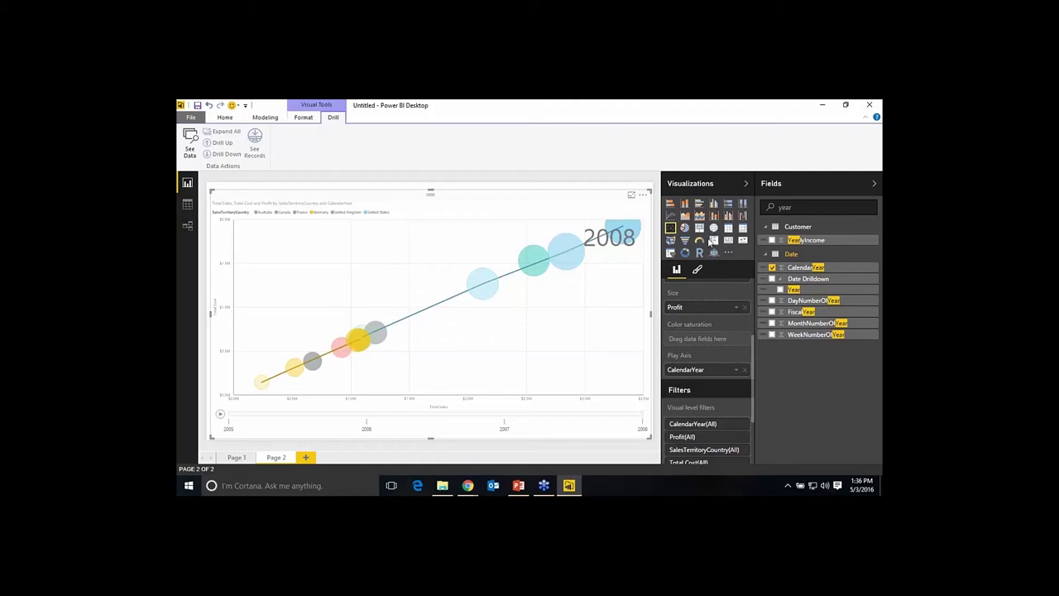
left_click(589, 355)
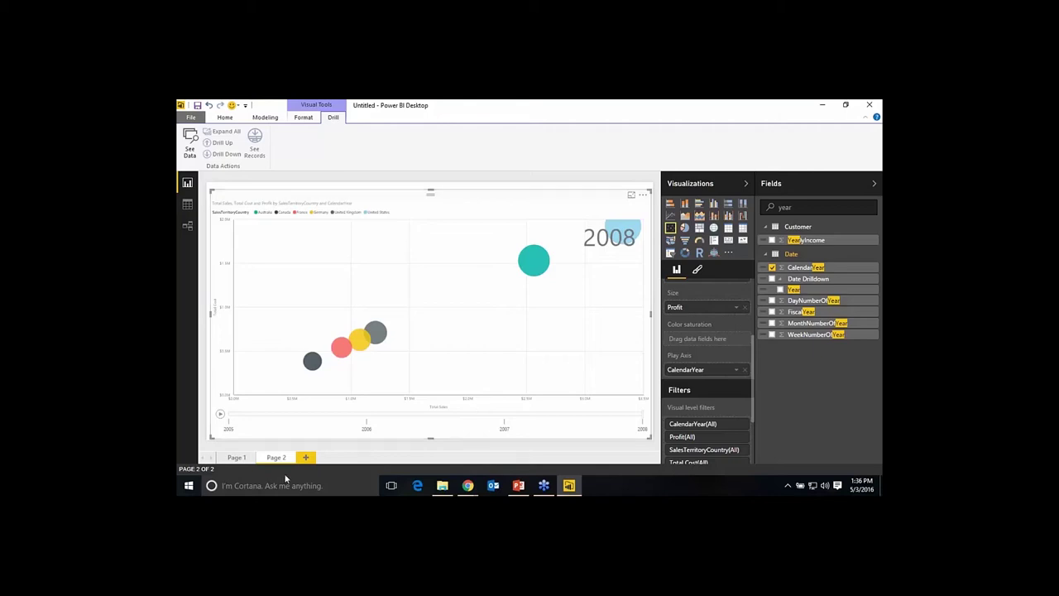
- Examine on Page 1 how class columns H, L and M filter the Profit Margin chart, and clear the selection
left_click(237, 458)
left_click(293, 289)
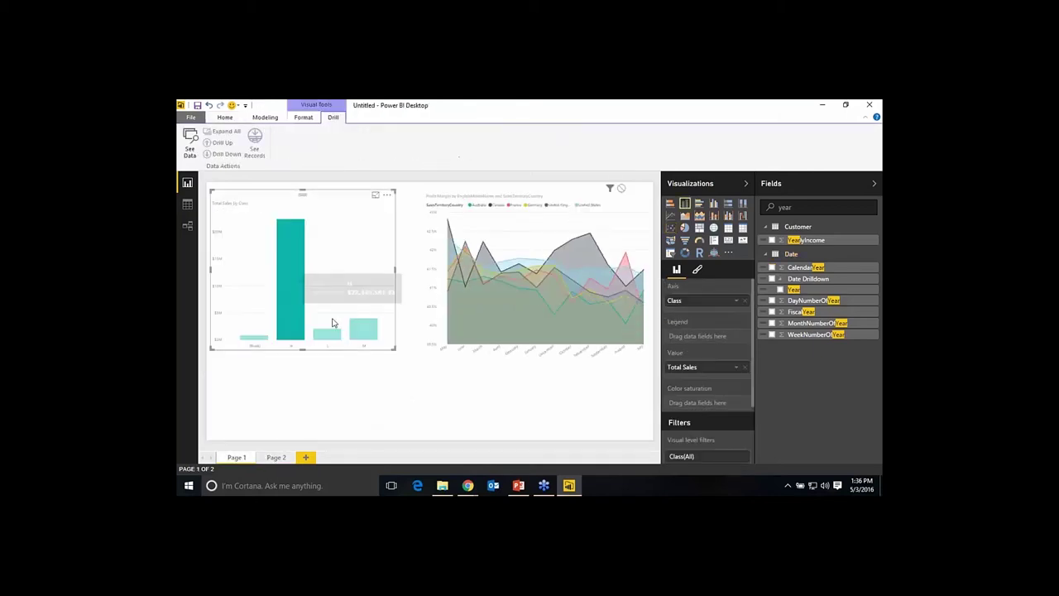
left_click(327, 334)
left_click(364, 329)
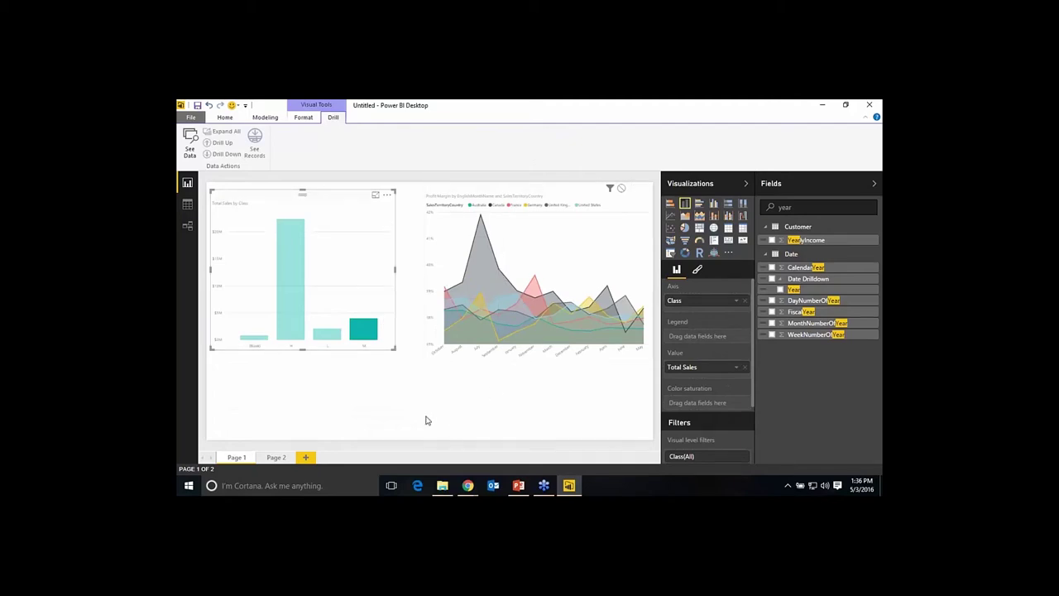
left_click(377, 285)
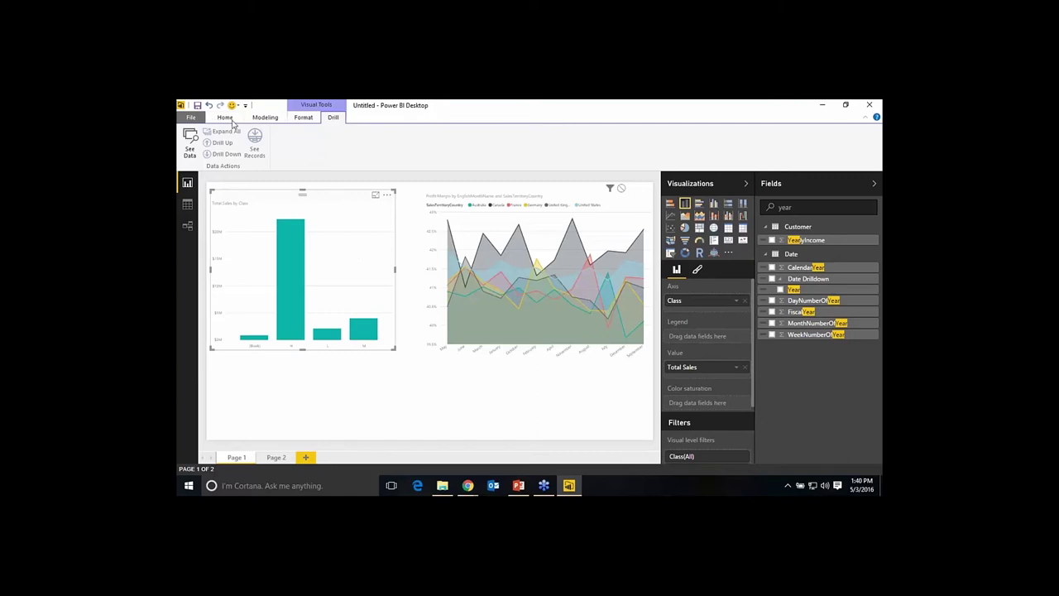
- Start publishing the report, agree to save the changes, and open the Power BI Takeover folder on the Desktop as the save location
left_click(225, 117)
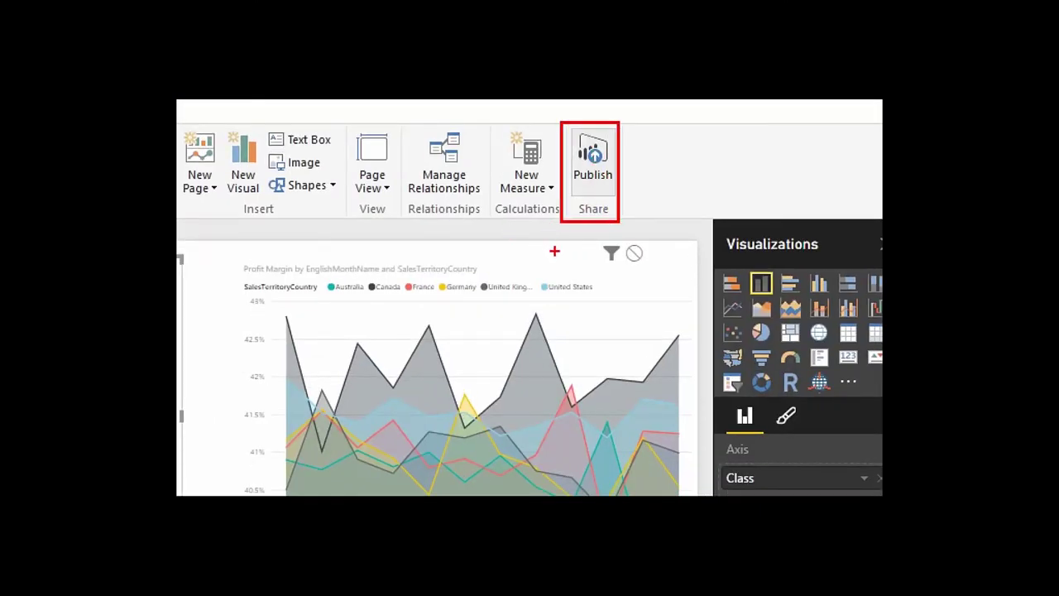
left_click(593, 158)
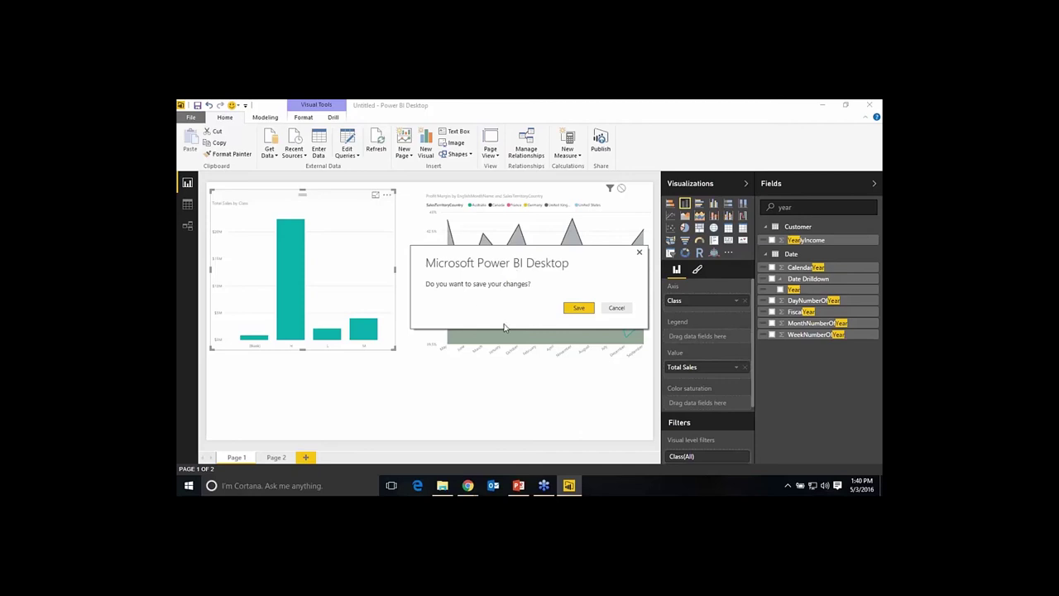
left_click(583, 313)
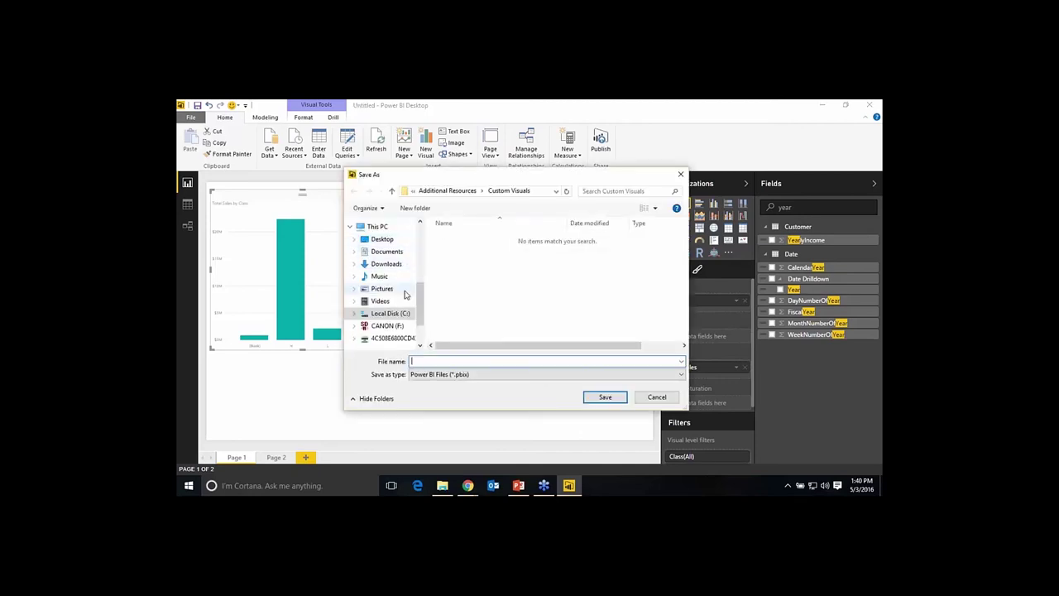
left_click(381, 238)
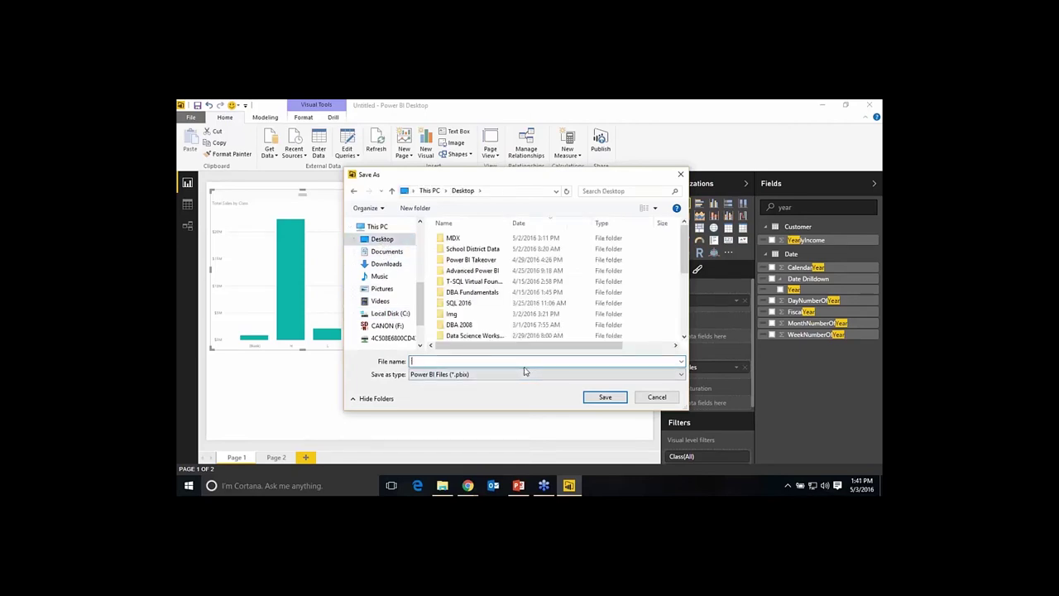
type("PowerBI")
key("BackSpace")
key("BackSpace")
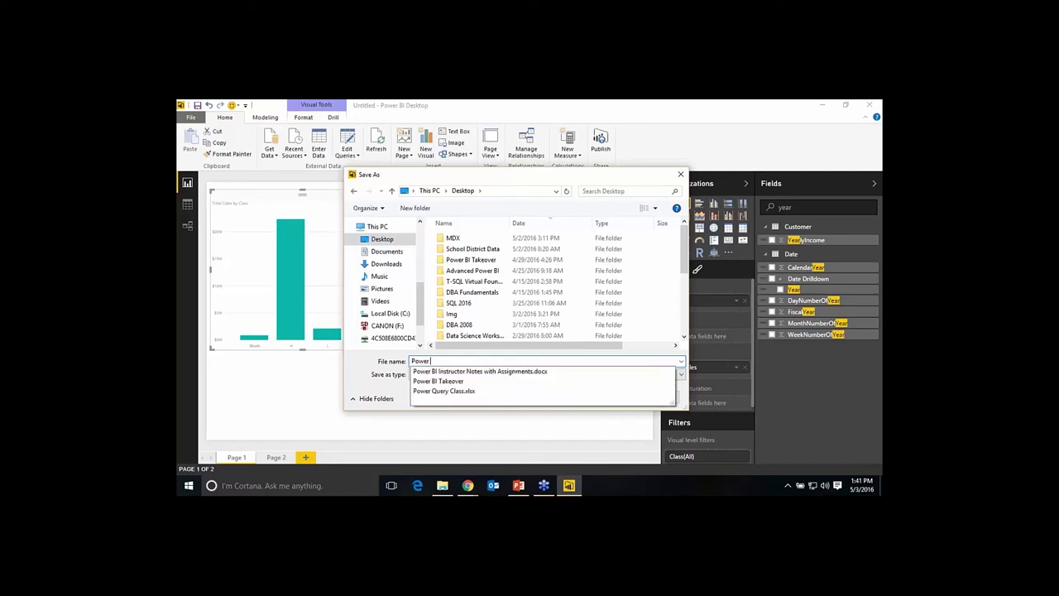
type("BI Take")
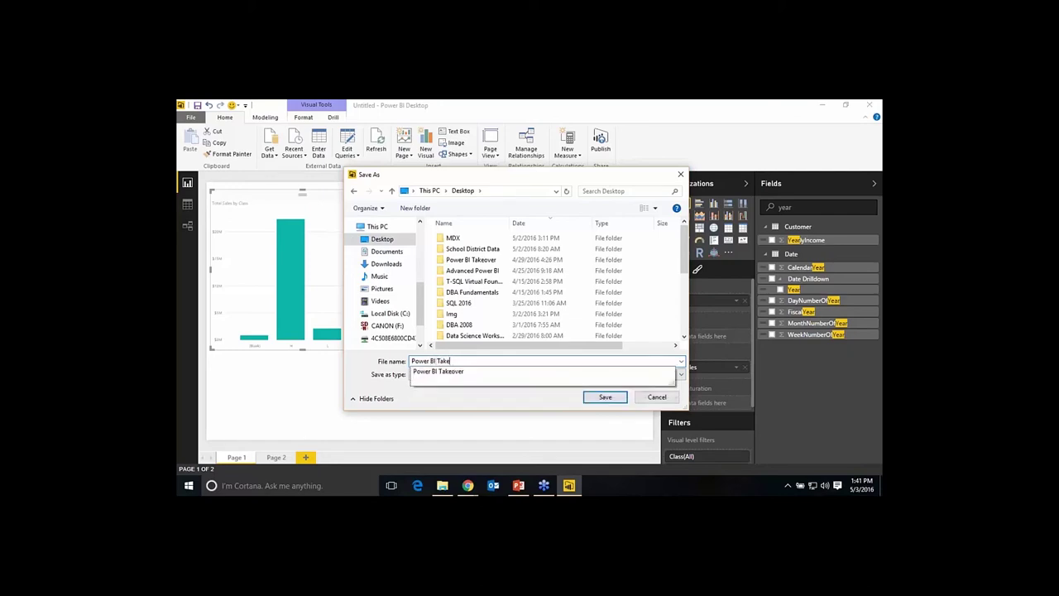
type("over")
key("Return")
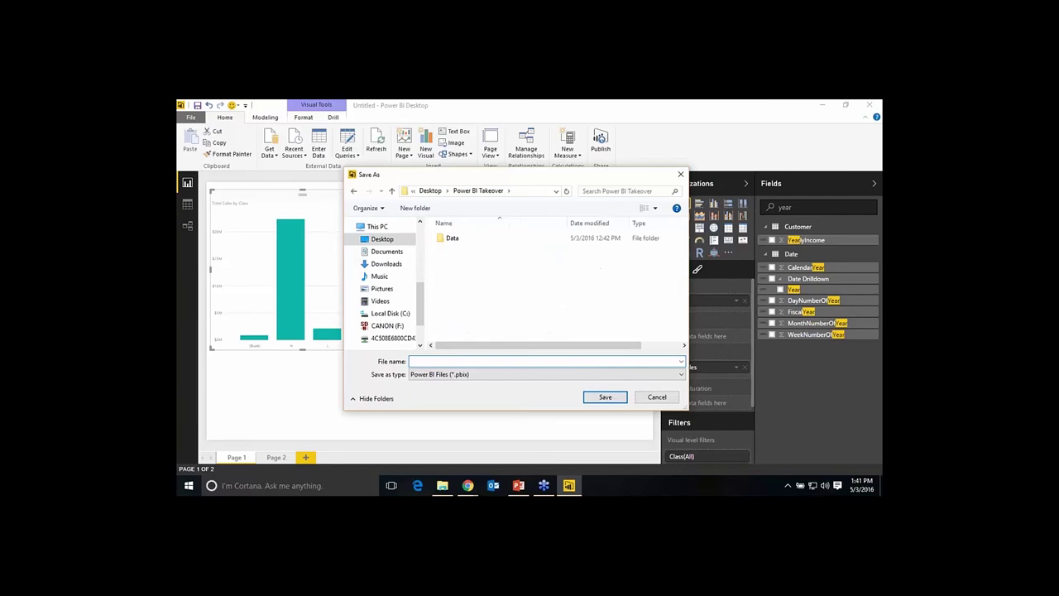
- Try to save the report directly on the Desktop as Power BI Takeover
left_click(433, 192)
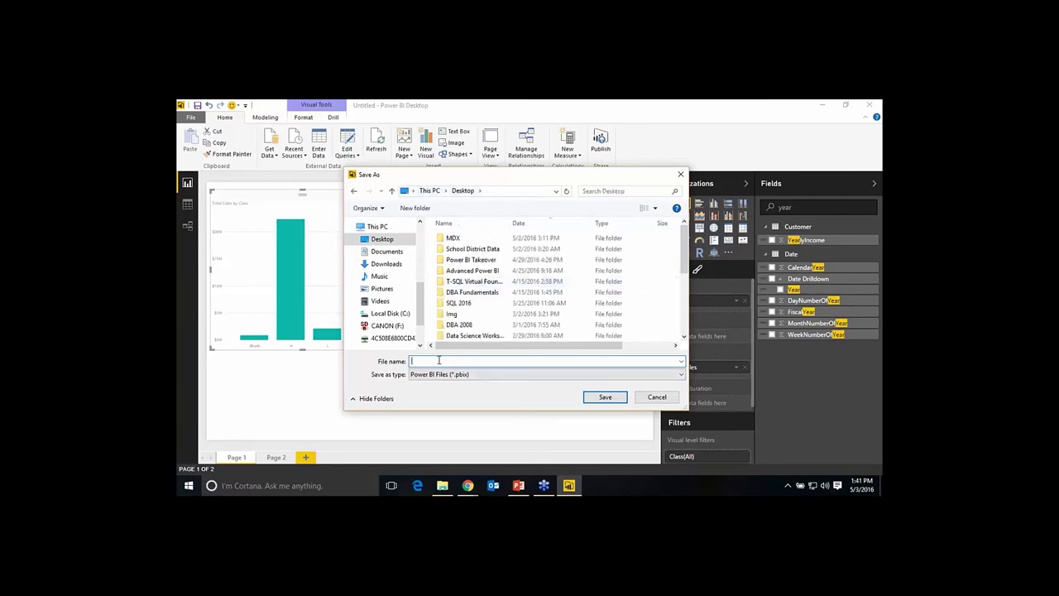
type("Power BI Takeove")
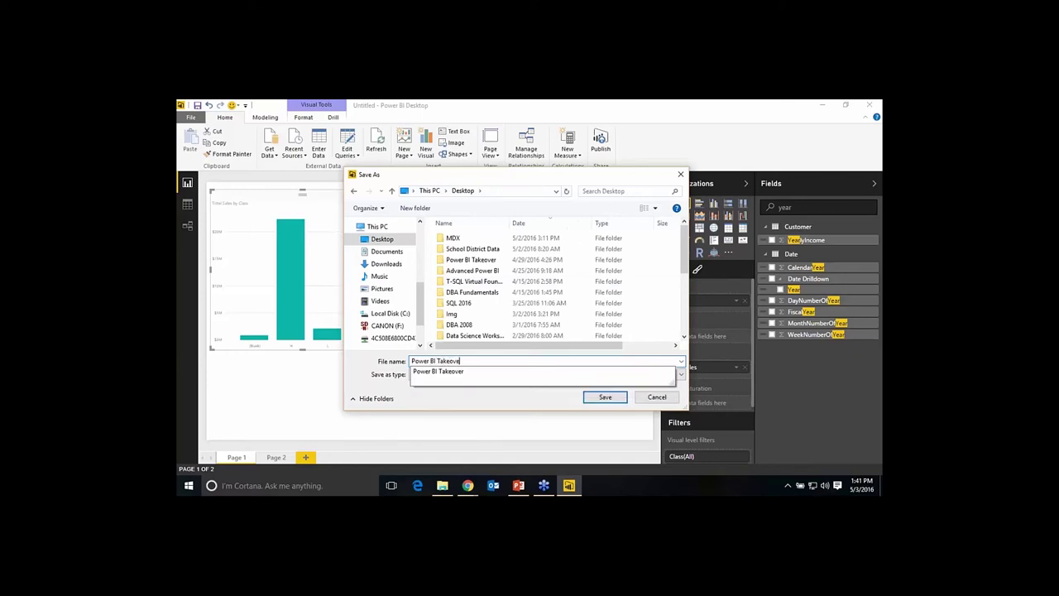
left_click(439, 371)
left_click(616, 399)
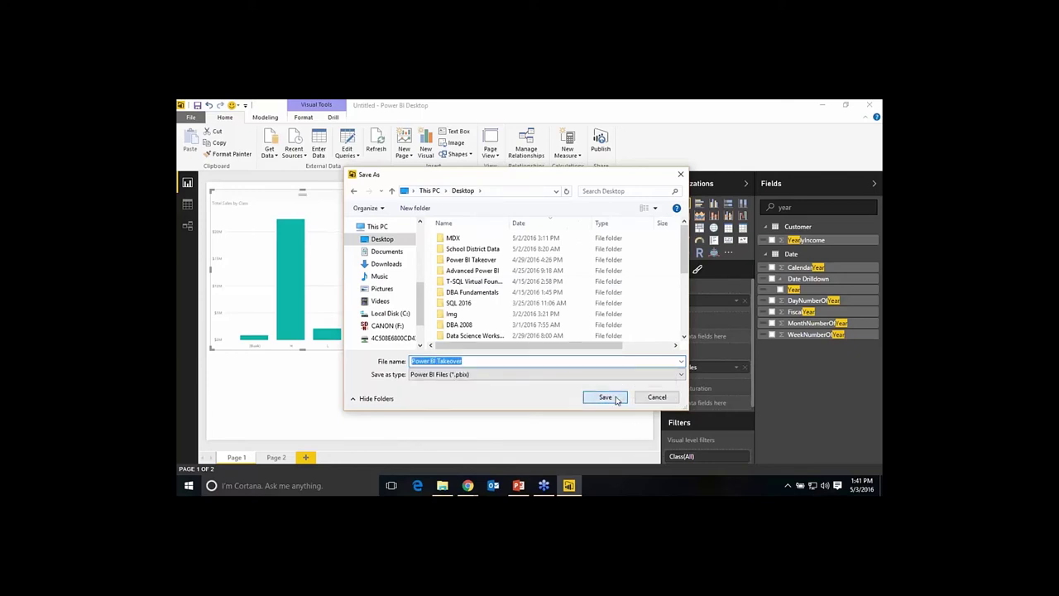
- Save the report as Power BI Takeover in the Power BI Takeover folder, without the .pptx extension
left_click(557, 360)
type("Pop")
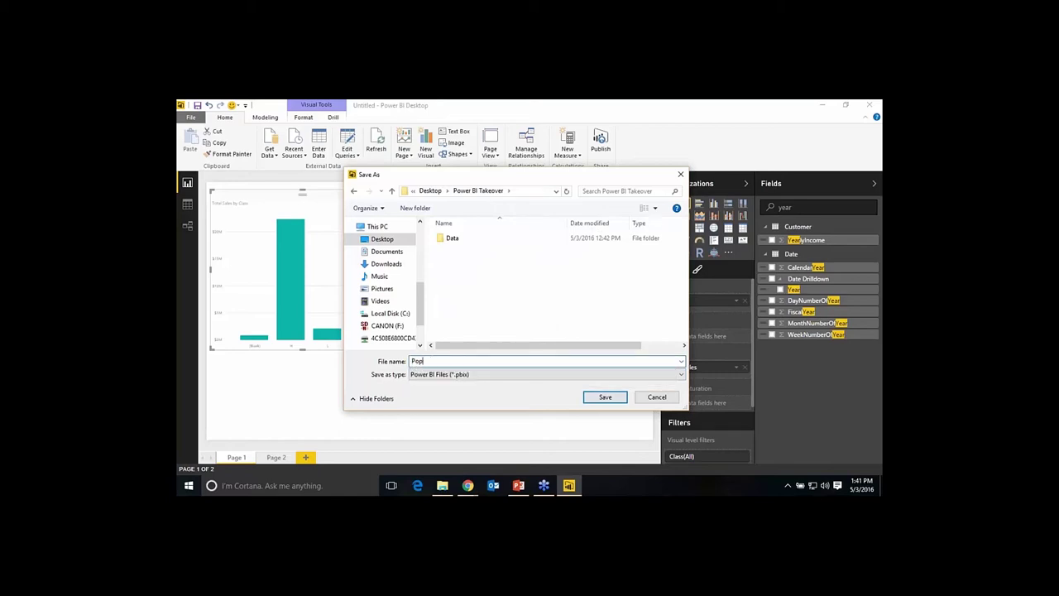
key("BackSpace")
type("w")
key("Down")
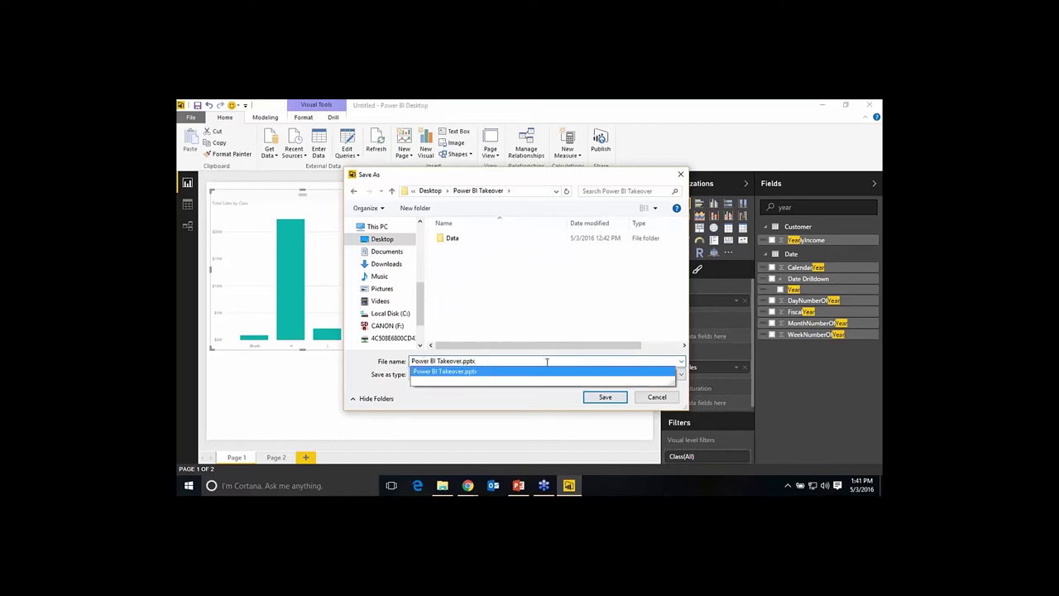
key("BackSpace")
key("BackSpace")
key("BackSpace")
key("BackSpace")
key("BackSpace")
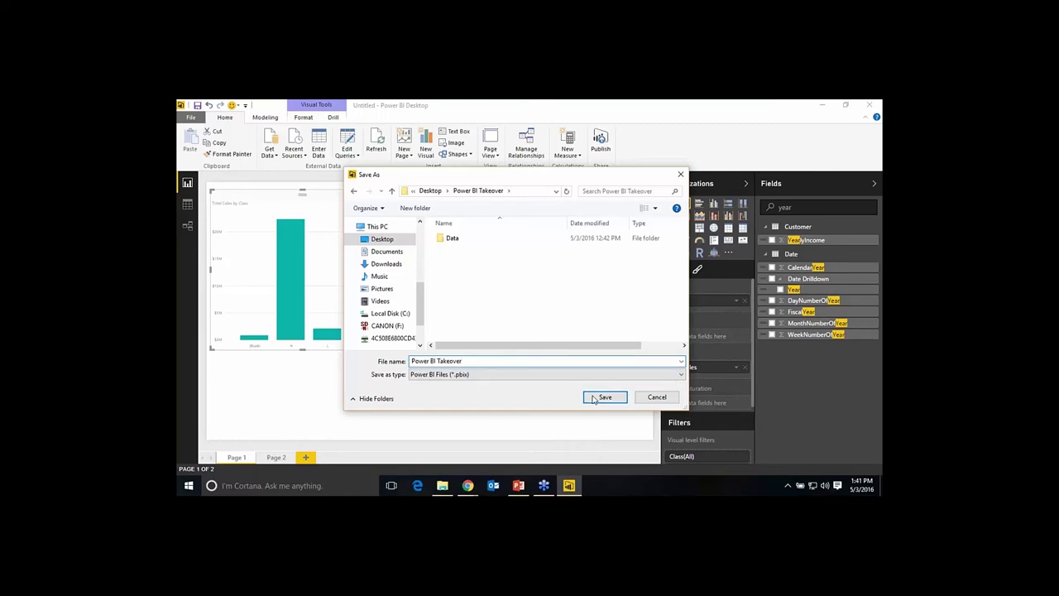
left_click(604, 397)
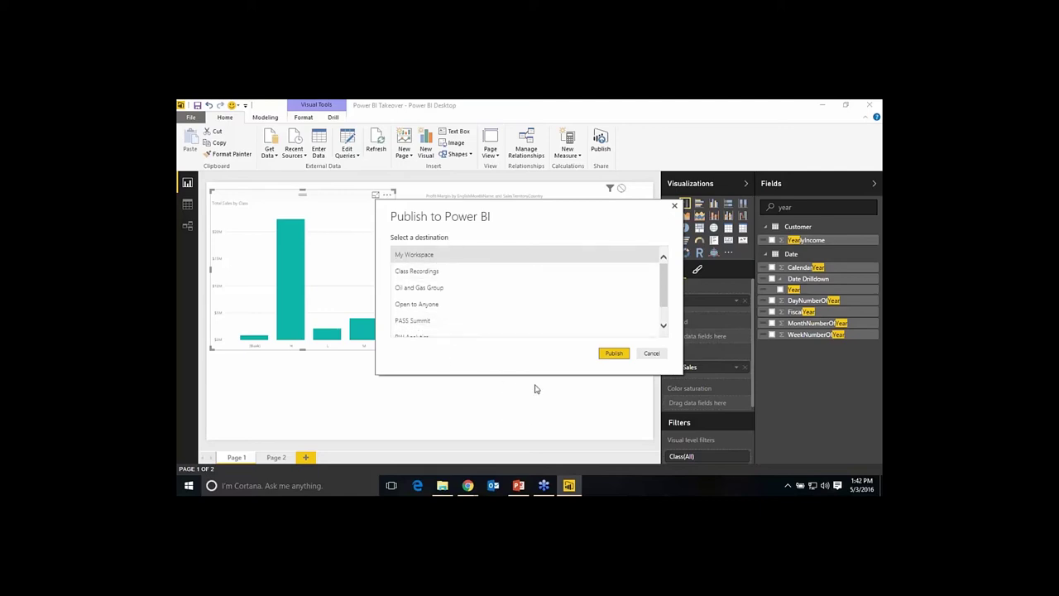
- Publish the report to My Workspace, open the published report in Power BI, and close the publishing dialog
left_click(606, 354)
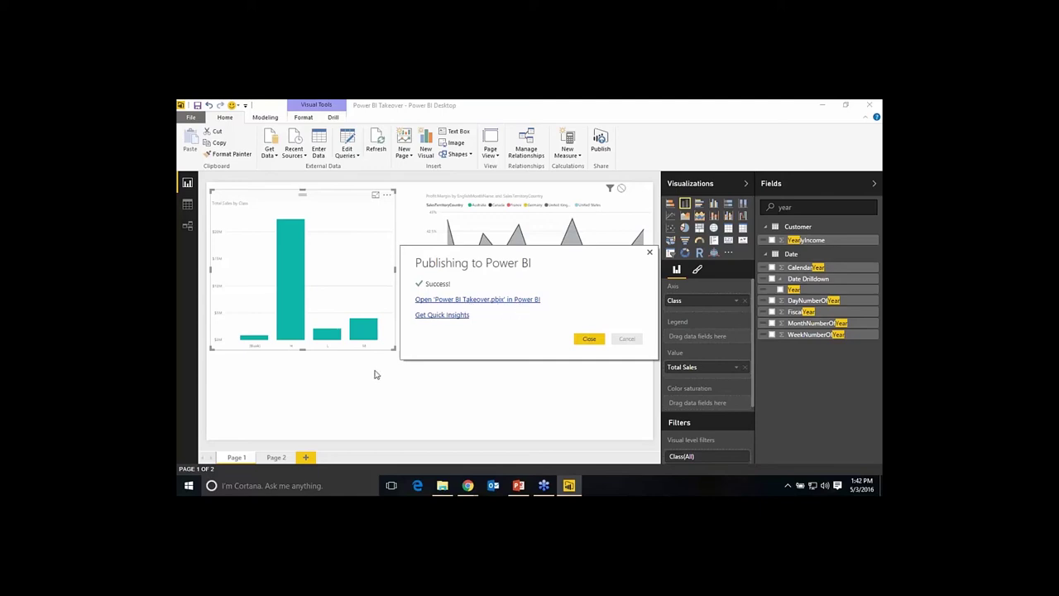
left_click(463, 302)
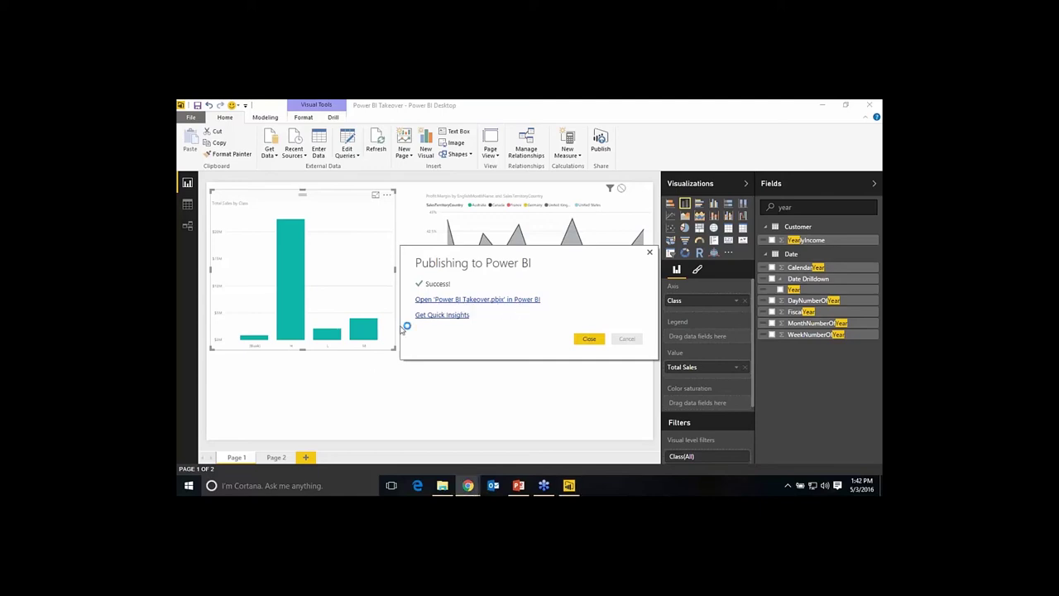
left_click(590, 339)
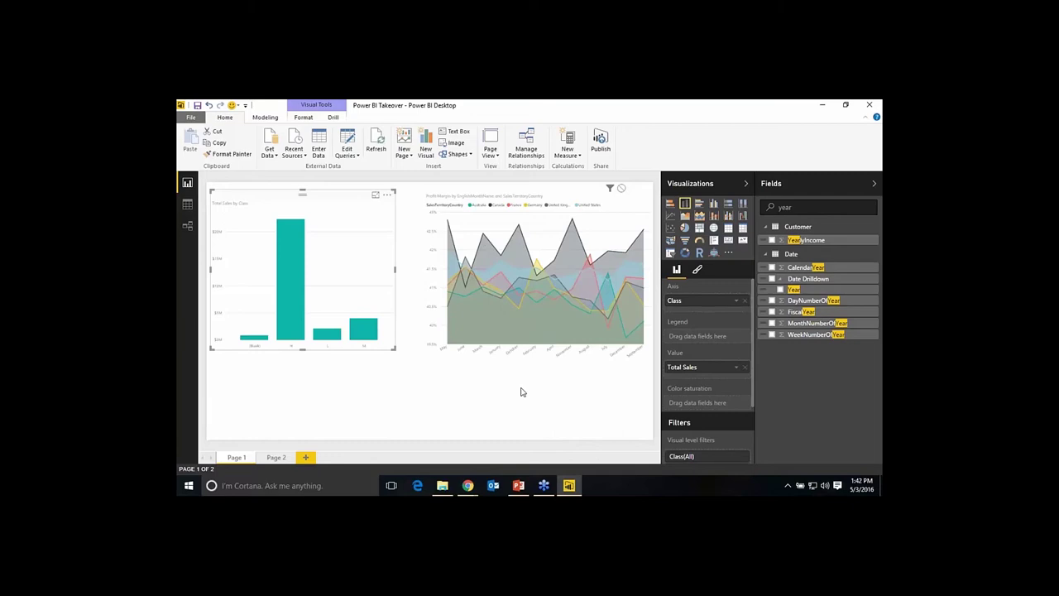
- Check which export options the report file offers, without exporting anything
left_click(194, 119)
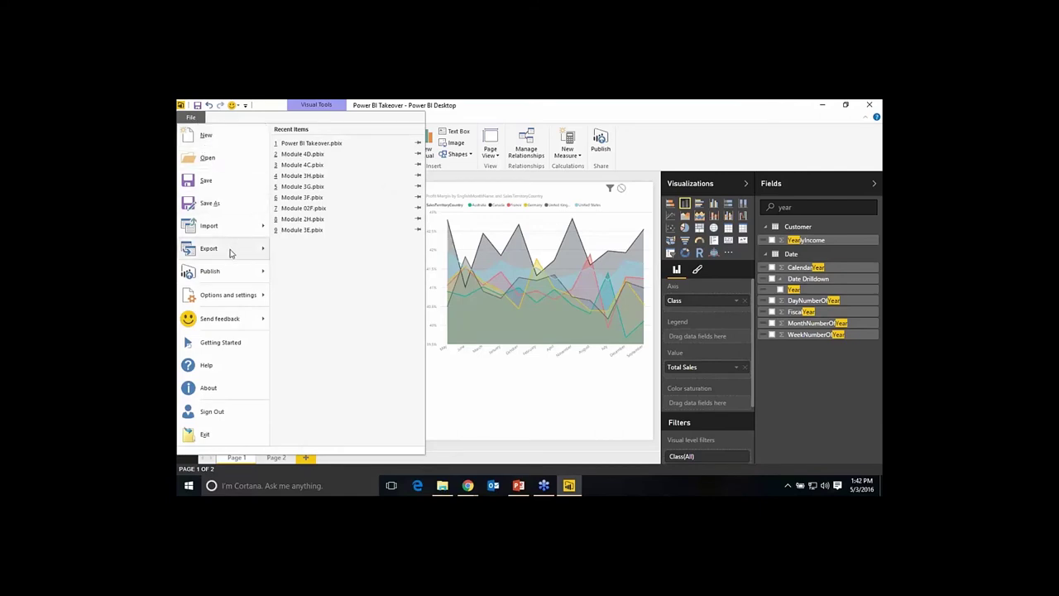
mouse_move(229, 248)
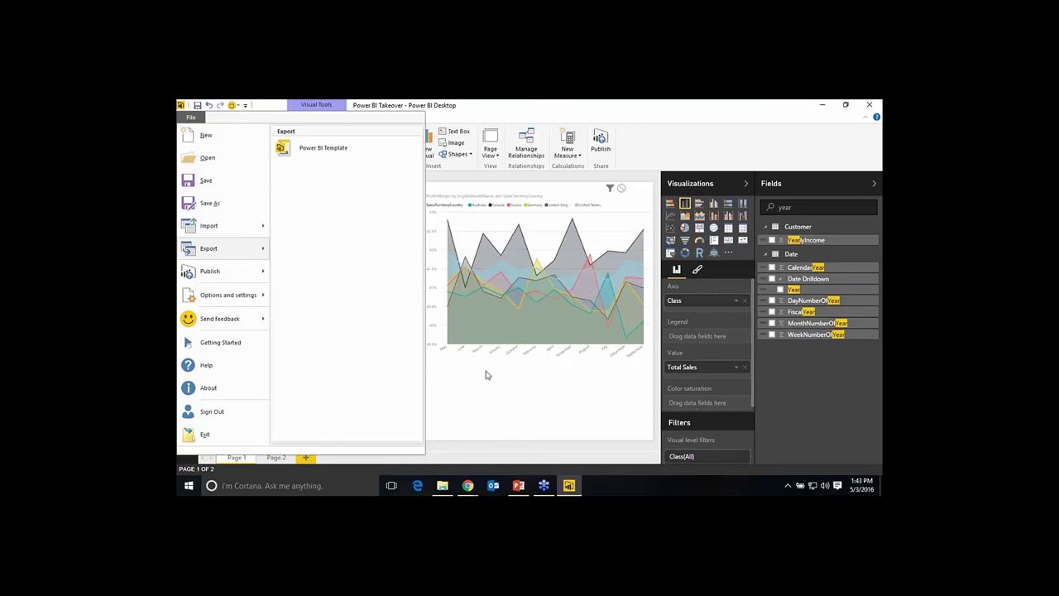
left_click(499, 395)
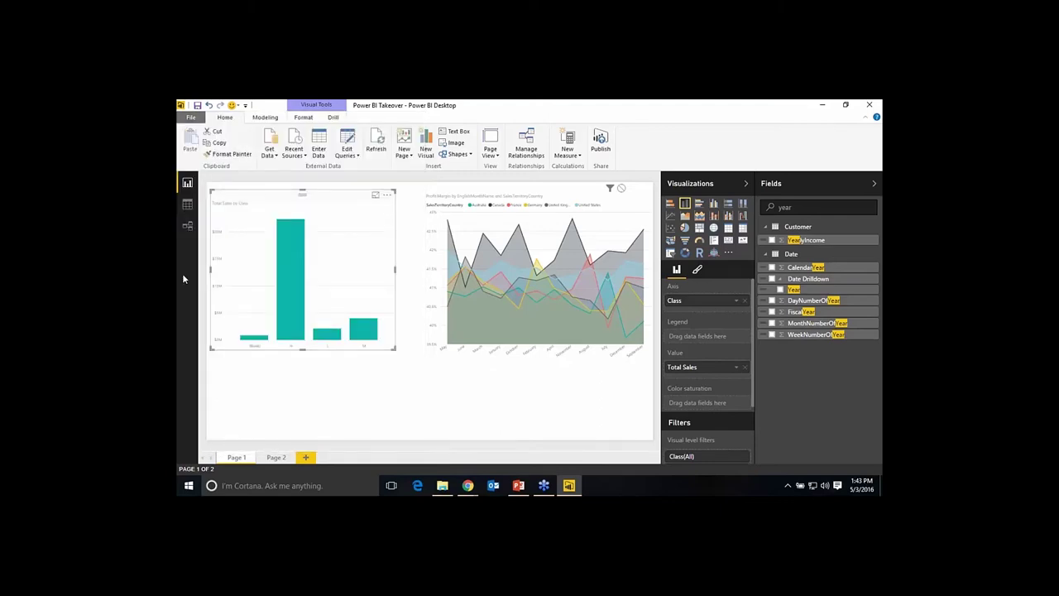
- Switch to Chrome, maximize its window, go to powerbi.com, and sign in to the Power BI service
left_click(468, 485)
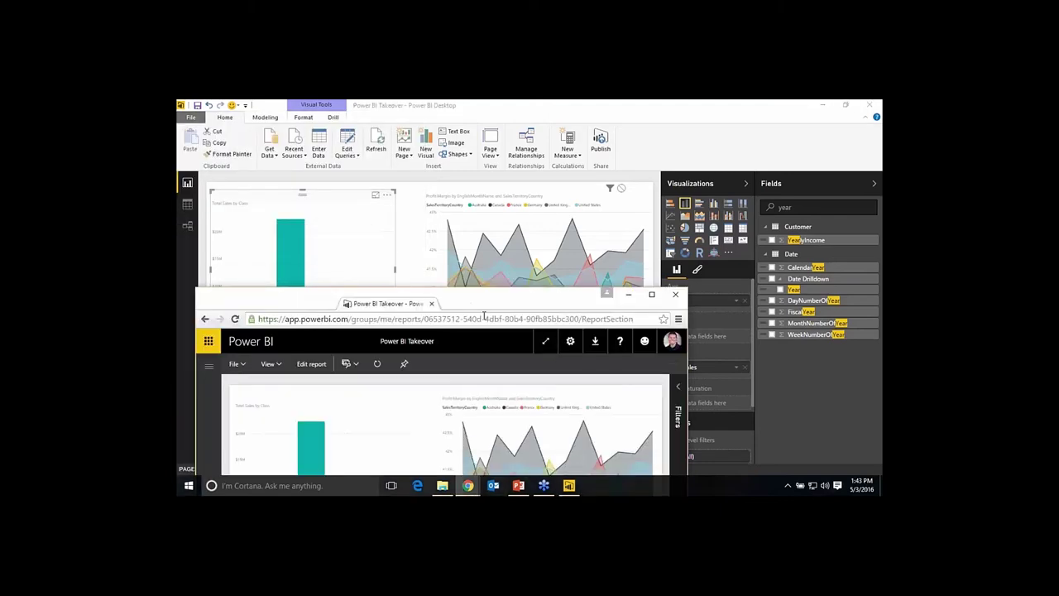
key("super+Up")
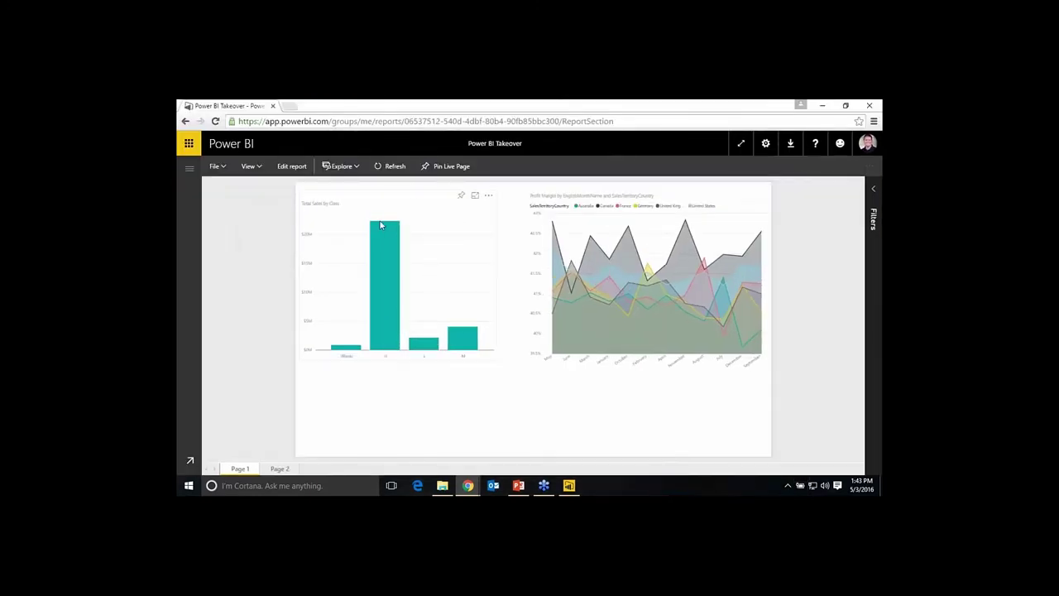
left_click(329, 121)
type("powerbi.com")
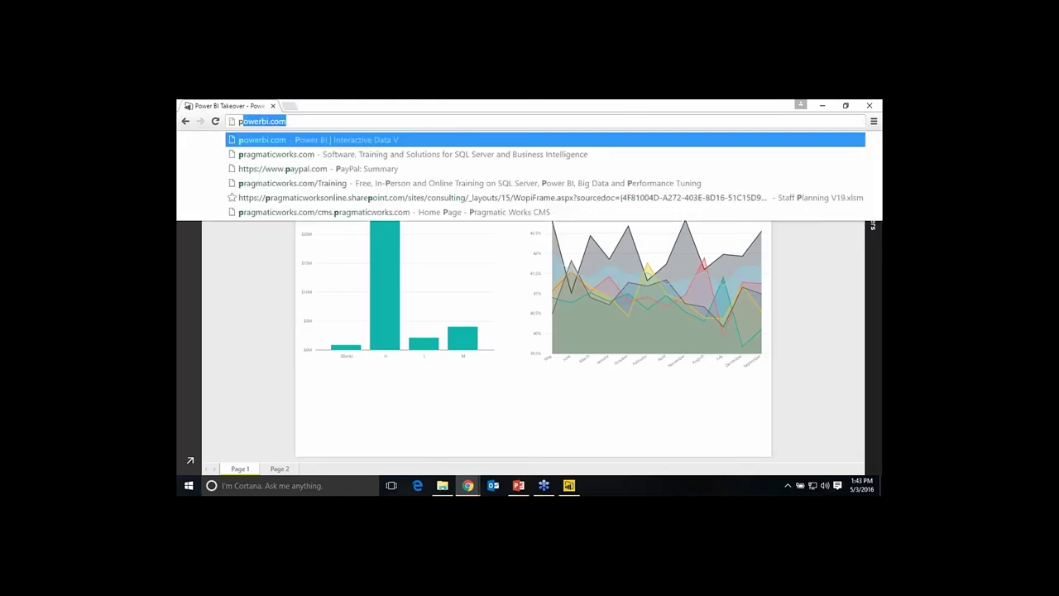
key("Return")
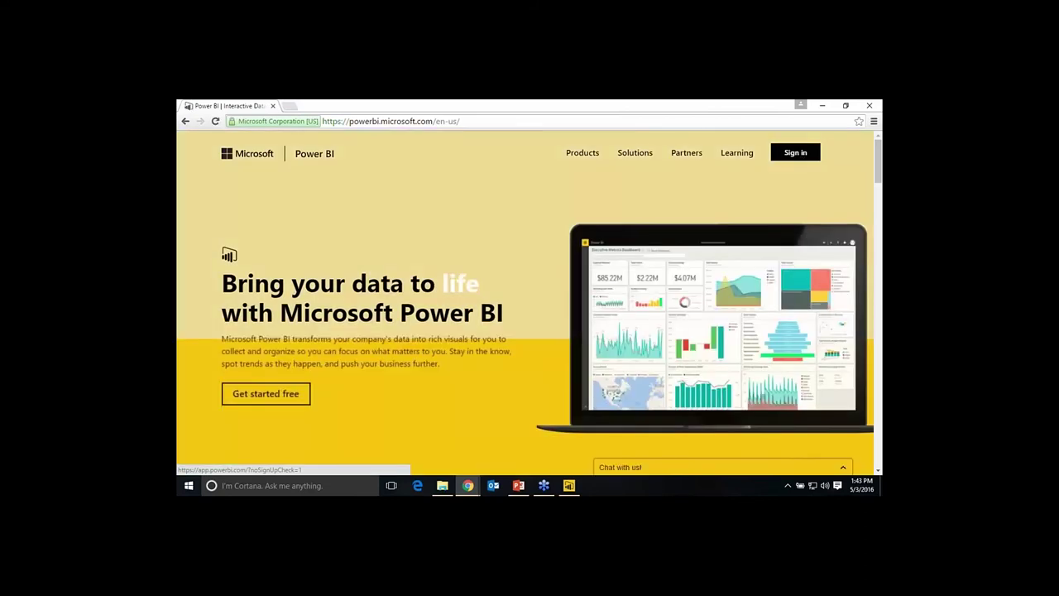
mouse_move(628, 153)
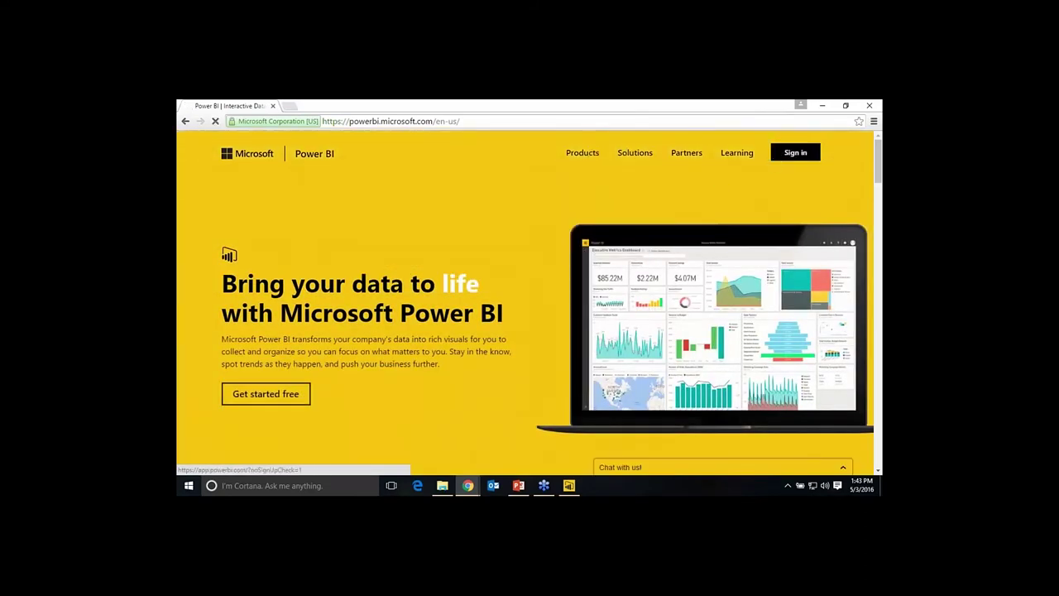
left_click(796, 152)
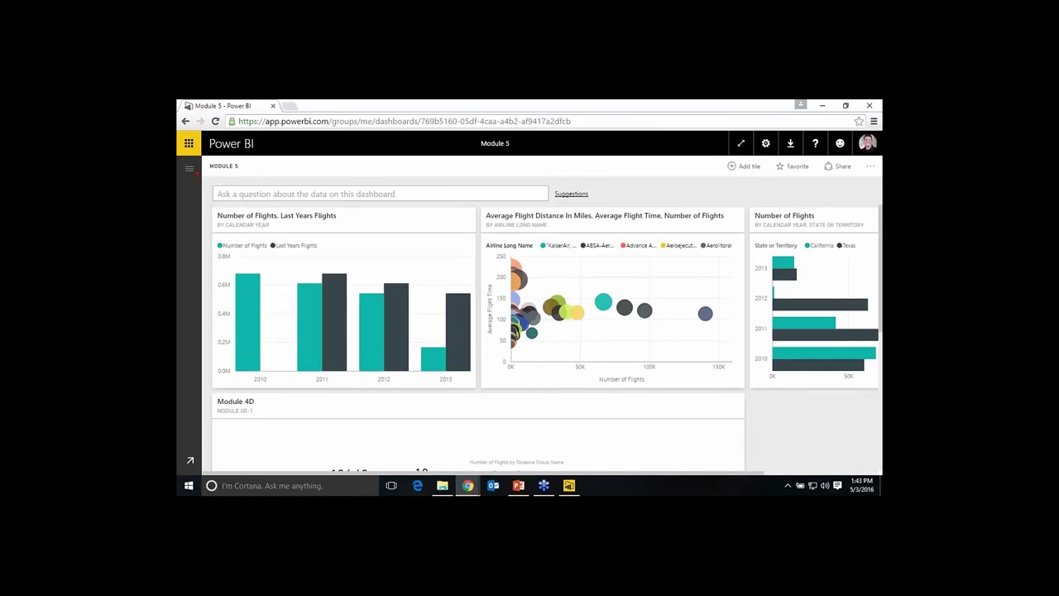
- Expand the workspace navigation and open the Power BI Takeover report from the list of reports
left_click_drag(197, 173, 268, 214)
left_click(190, 169)
left_click_drag(286, 210, 290, 319)
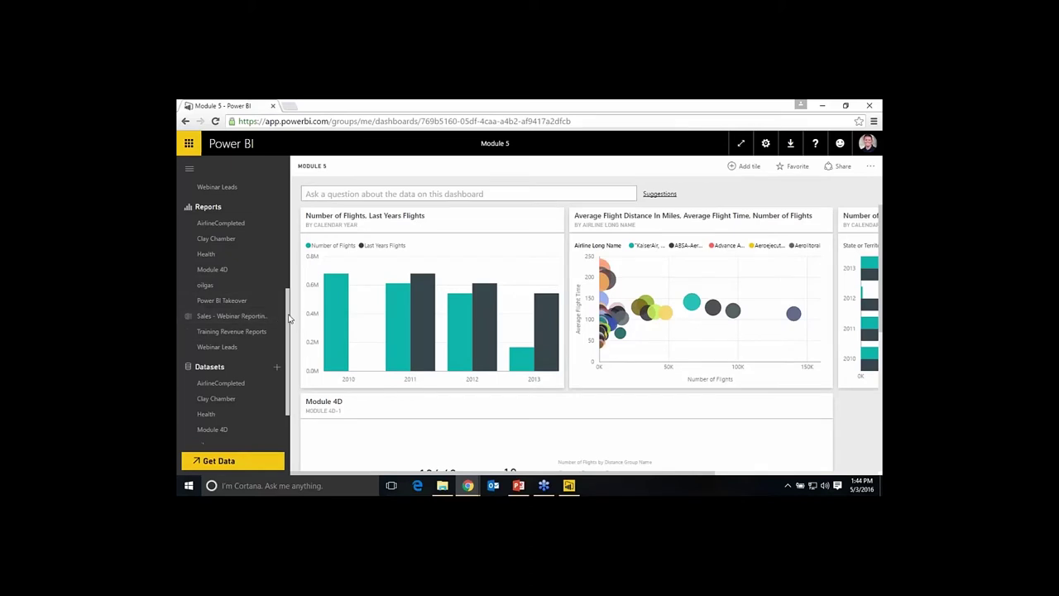
mouse_move(285, 321)
left_mouse_down()
mouse_move(284, 341)
mouse_move(287, 321)
left_mouse_up()
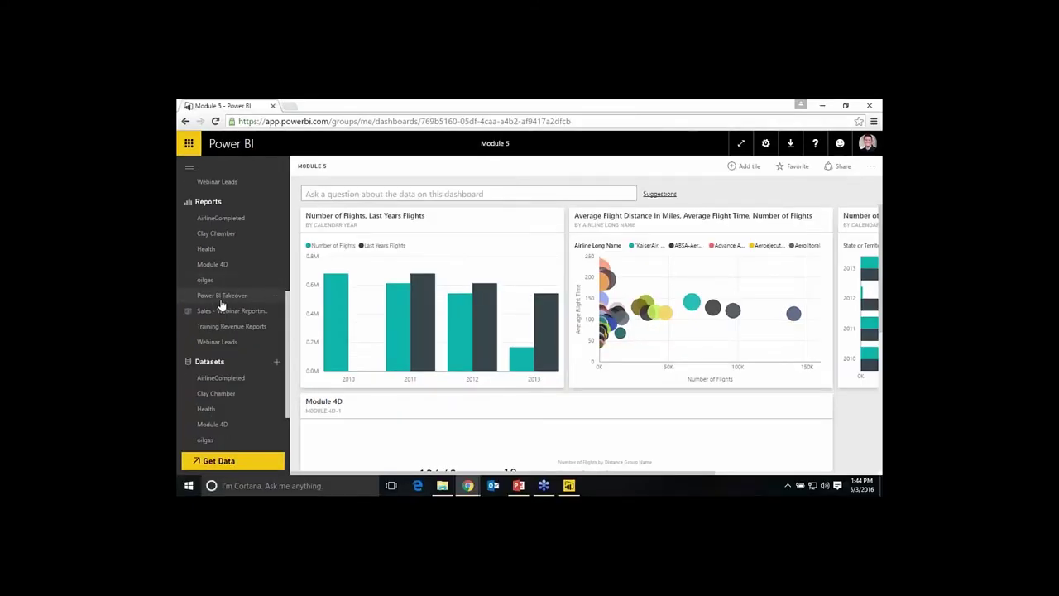
left_click(213, 300)
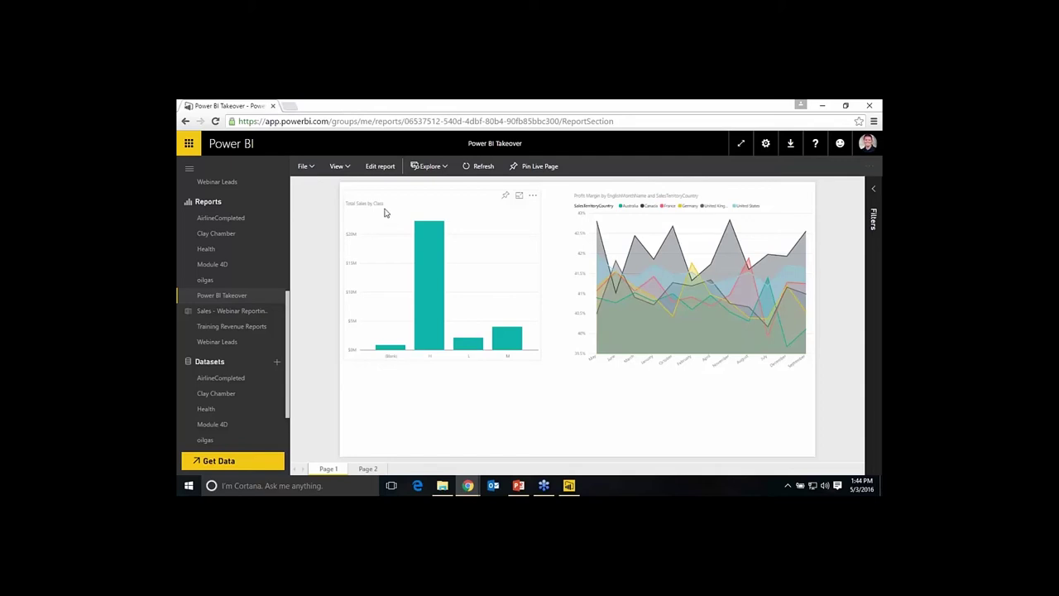
- Examine how the H and M class columns filter the published Profit Margin chart, and clear the selection
left_click(436, 291)
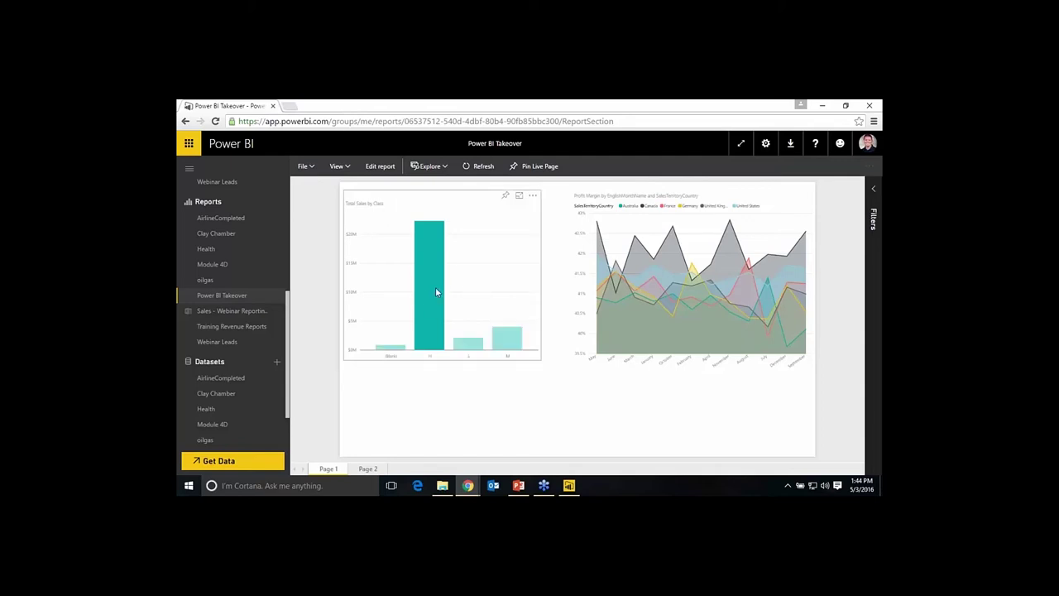
left_click(507, 338)
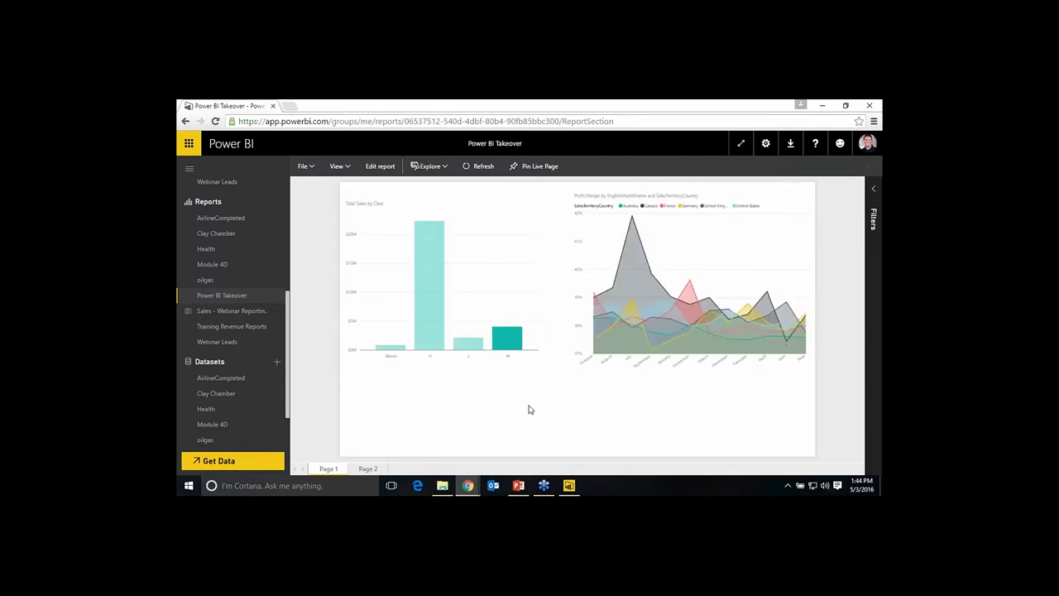
left_click(489, 311)
- Play the scatter chart's animation on Page 2 of the published report, and open the report for editing
left_click(368, 469)
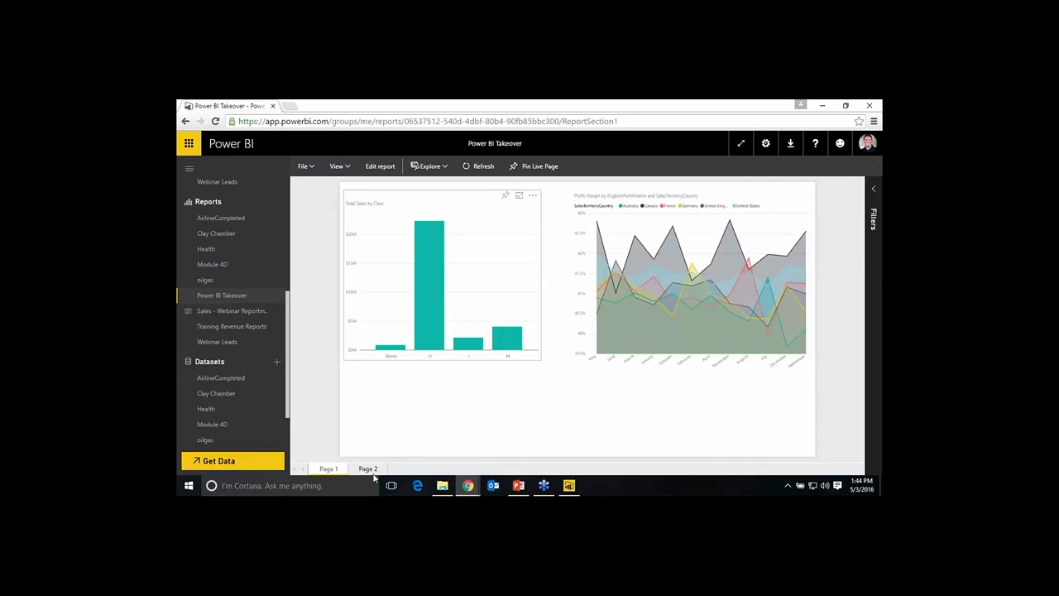
left_click(355, 428)
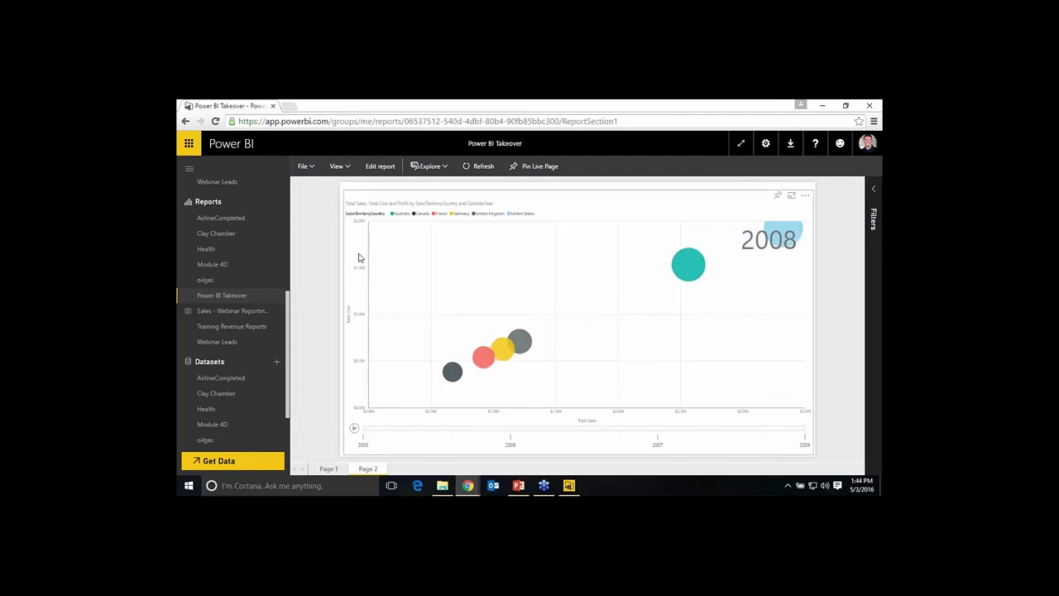
left_click(377, 167)
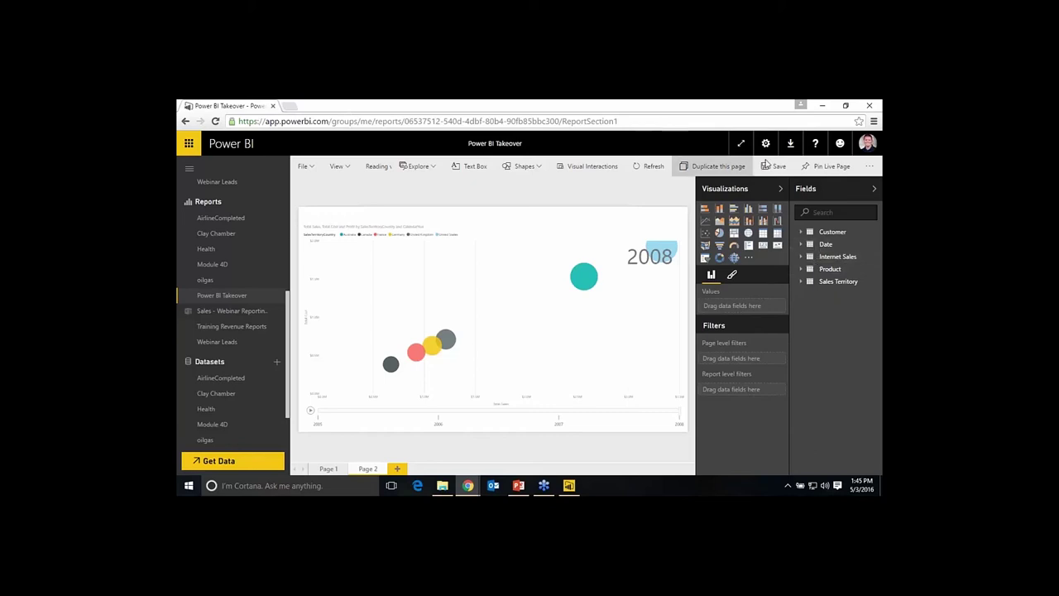
mouse_move(594, 275)
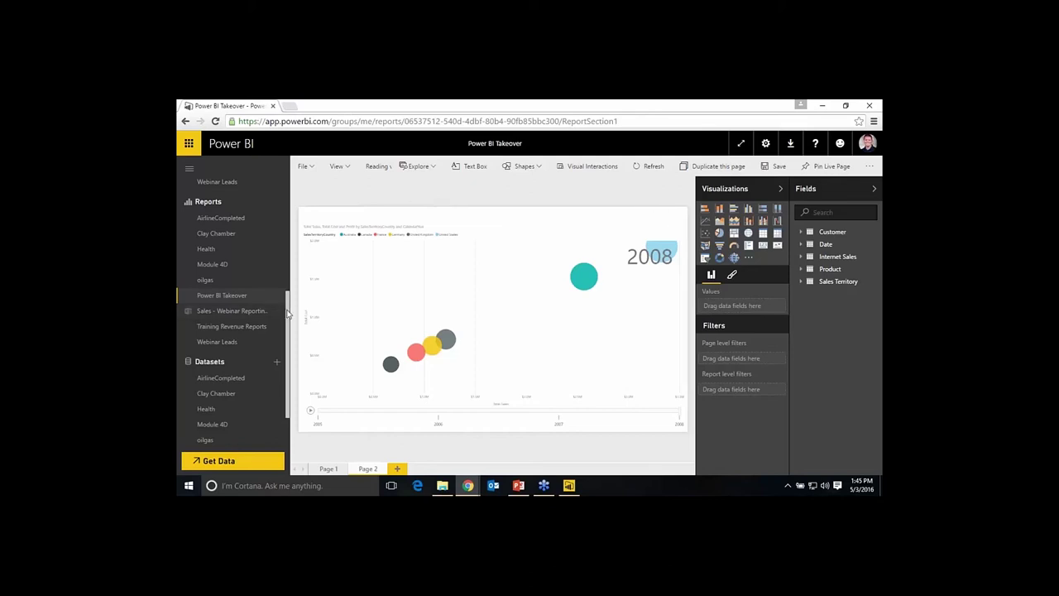
- Look through the dashboards, reports and datasets listed in the workspace navigation
scroll(273, 331, "down", 1)
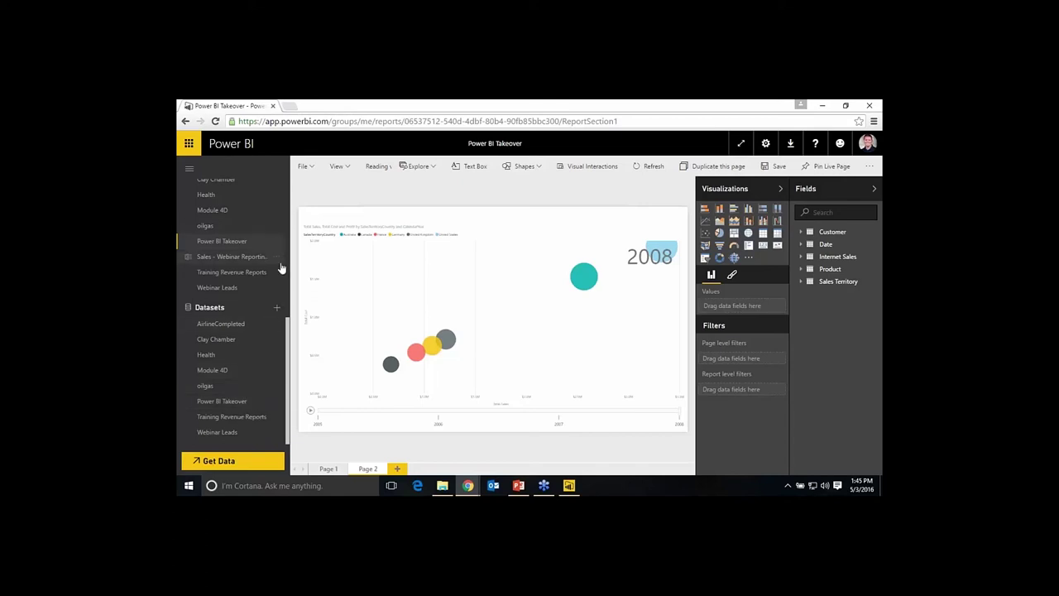
scroll(288, 322, "up", 3)
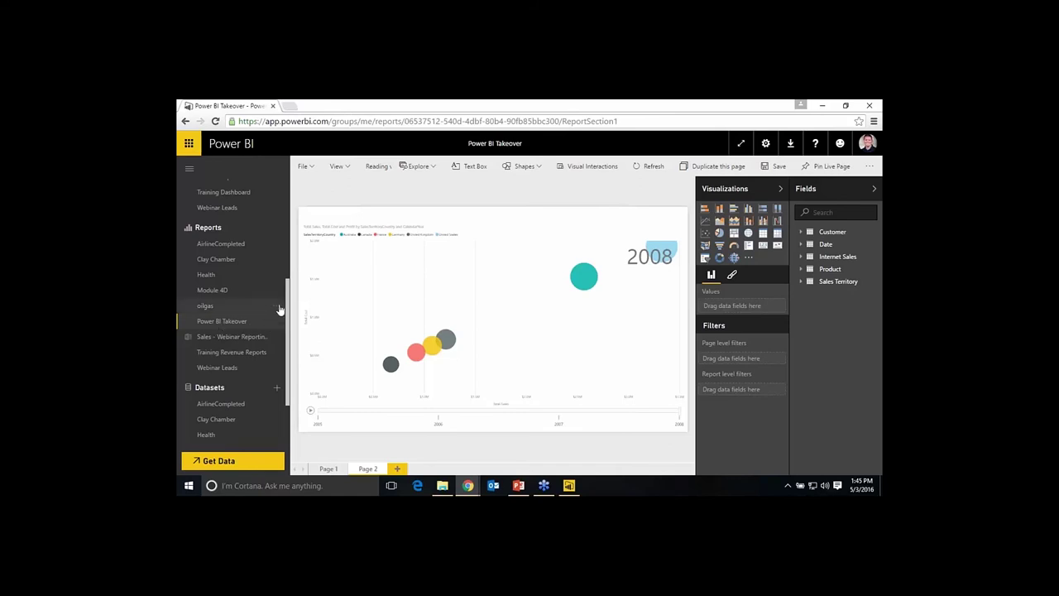
left_click_drag(289, 296, 287, 209)
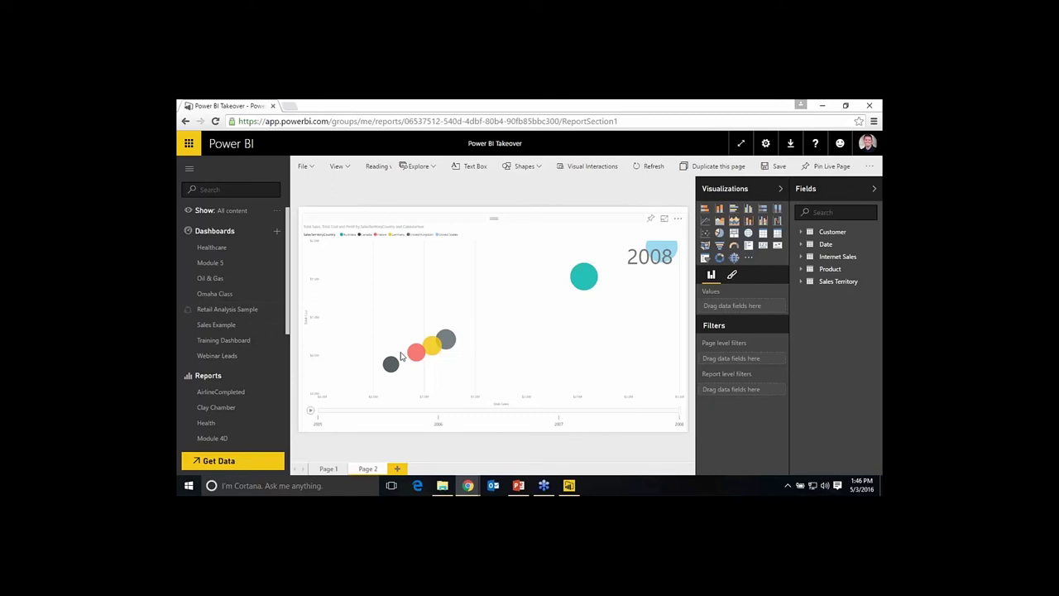
- Go back to Page 1, check how the M class column filters the Profit Margin chart, and clear the selection
left_click(340, 468)
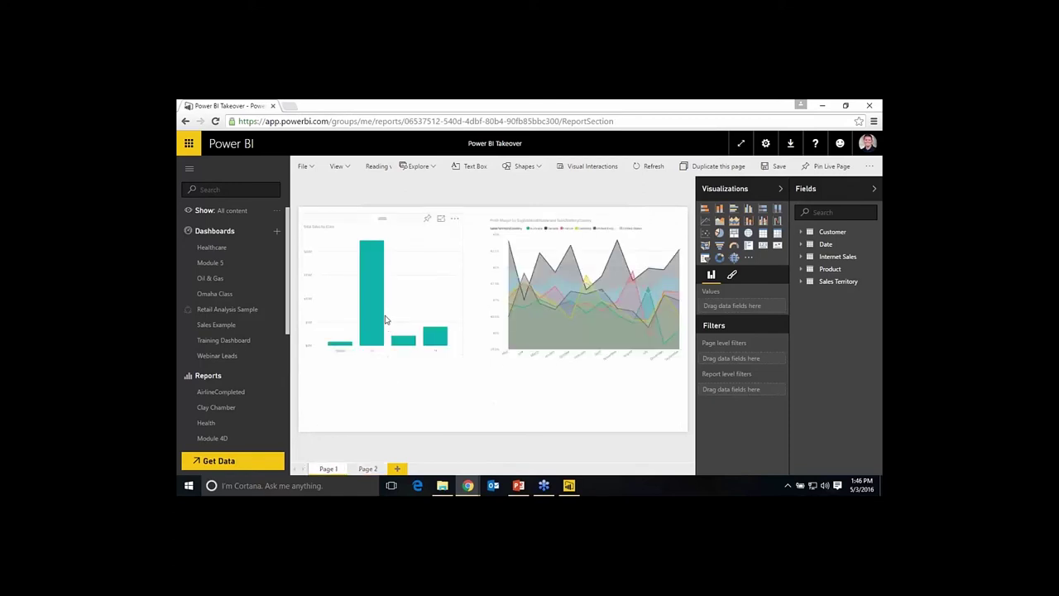
left_click(378, 325)
left_click(435, 334)
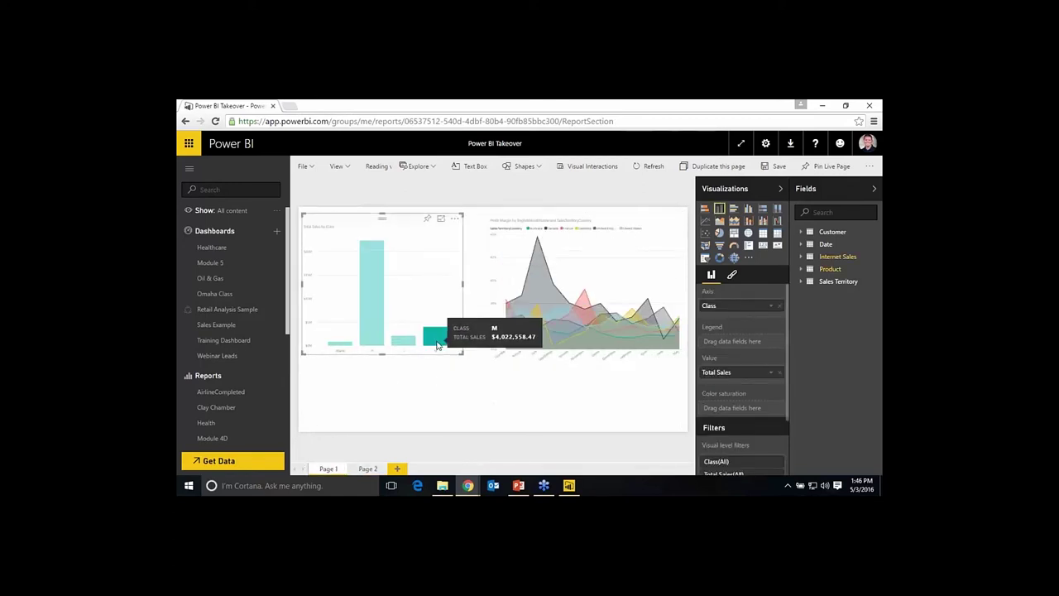
left_click(427, 310)
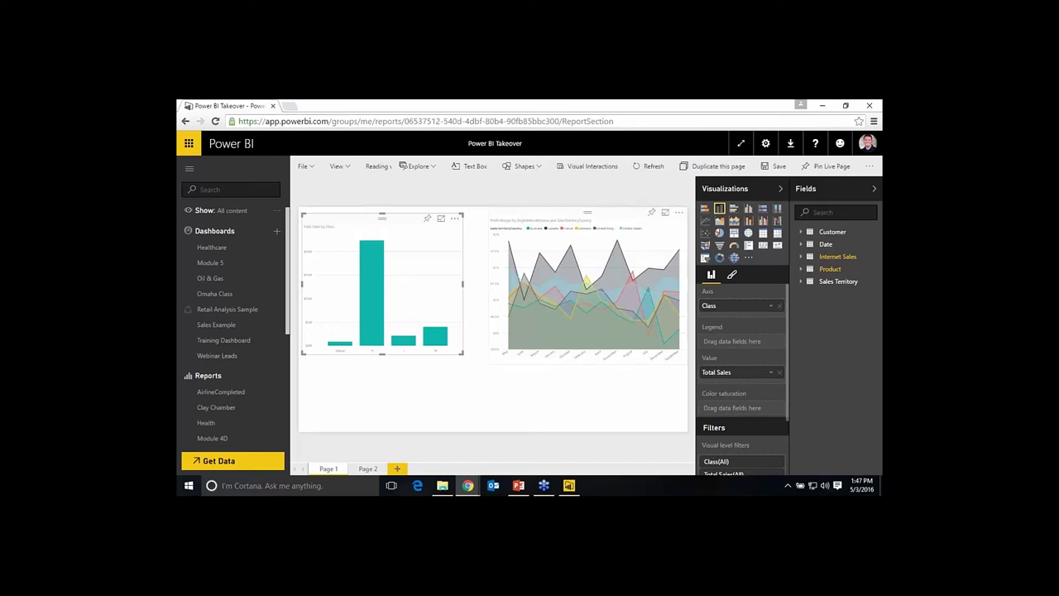
- Pin the Profit Margin chart to a new dashboard named Power BI Takeover
left_click(652, 216)
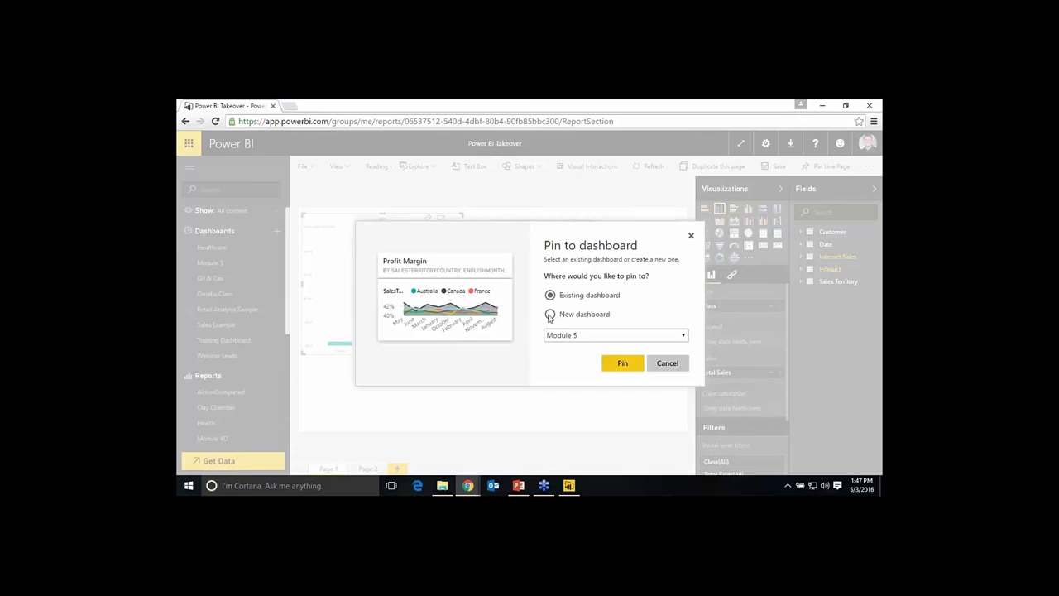
left_click(550, 315)
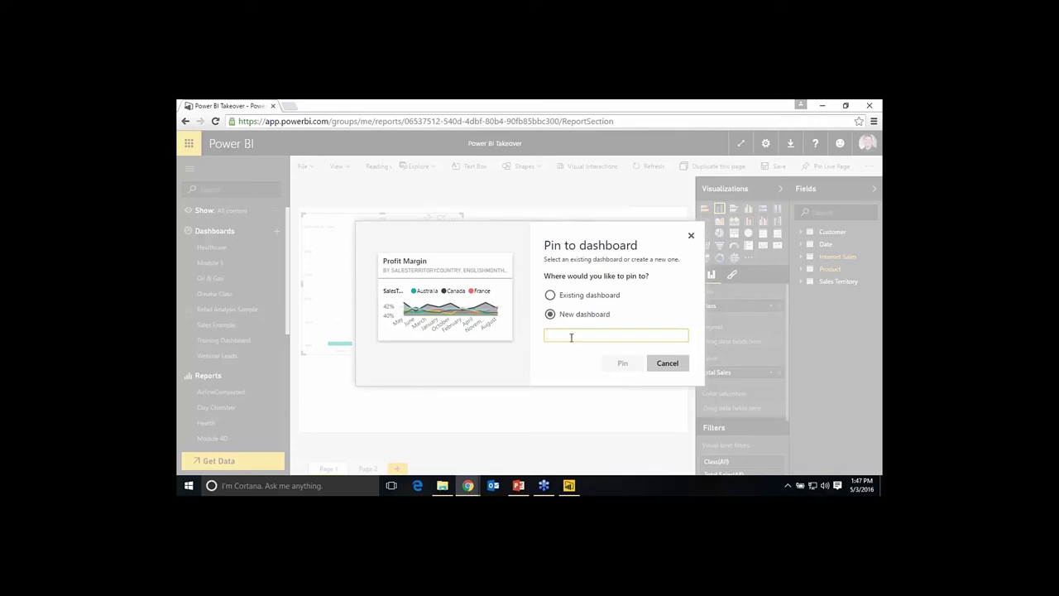
type("Power BI Takeover")
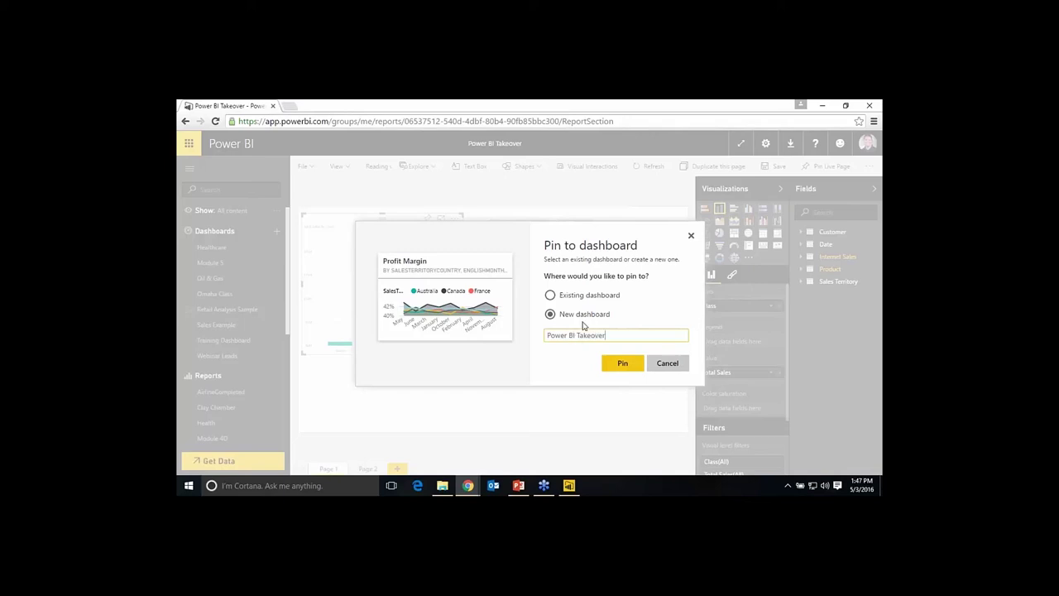
left_click(618, 365)
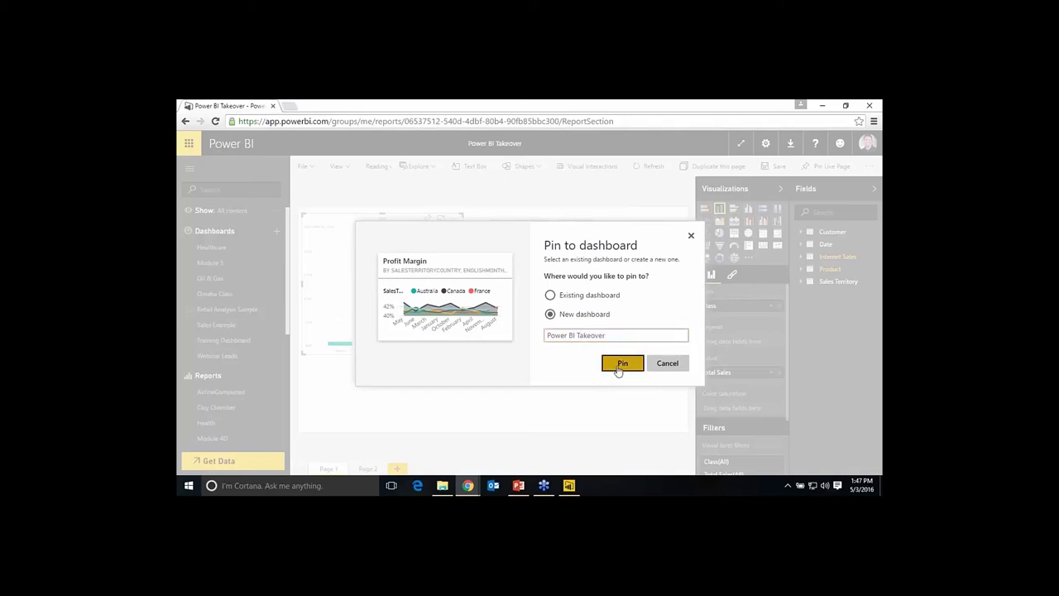
- Open the Power BI Takeover dashboard, follow its Profit Margin tile to the underlying report, and return to the dashboard
scroll(285, 302, "up", 3)
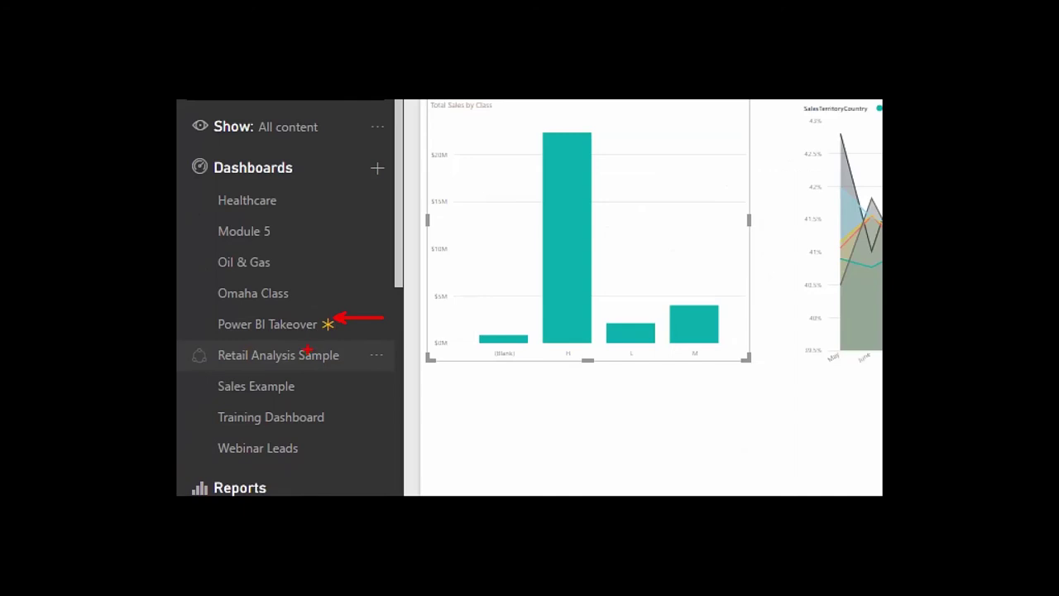
left_click(265, 323)
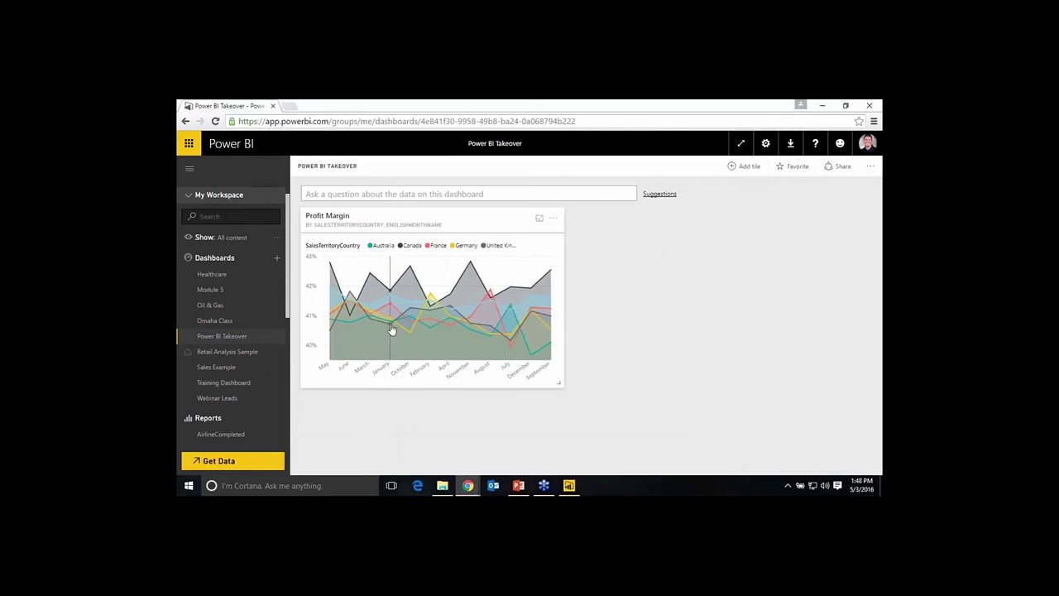
left_click(422, 278)
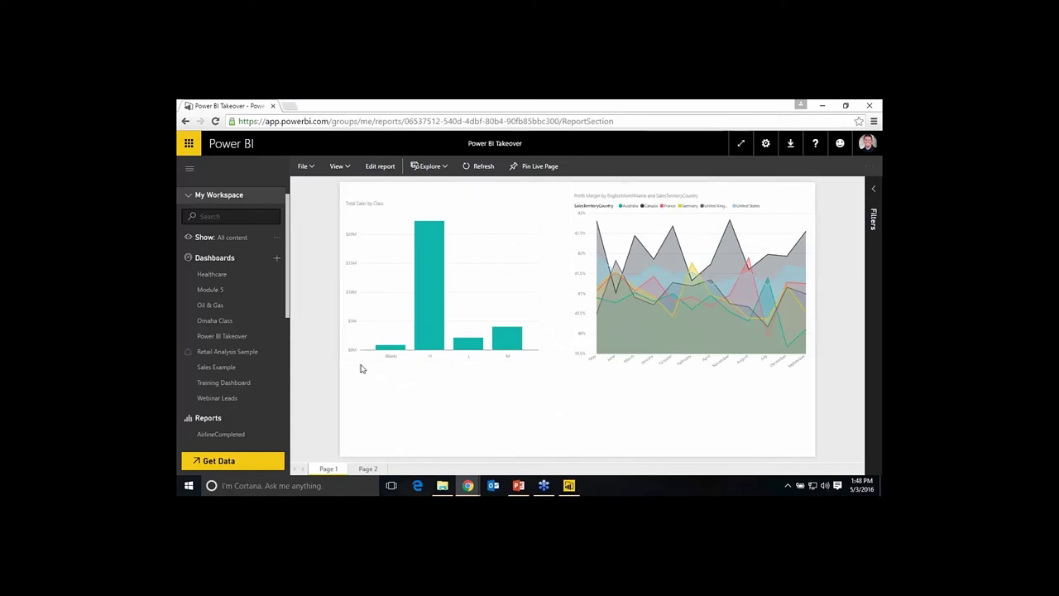
left_click(245, 338)
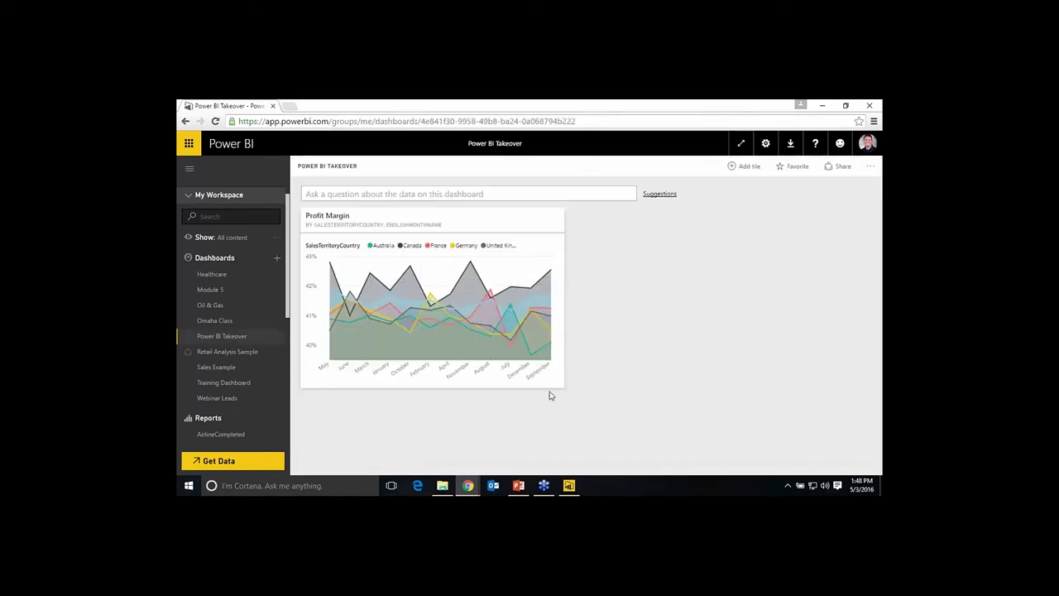
- Open the report through the Profit Margin tile and pin its Page 2 live to the existing Power BI Takeover dashboard
left_click_drag(560, 385, 505, 389)
left_click(508, 288)
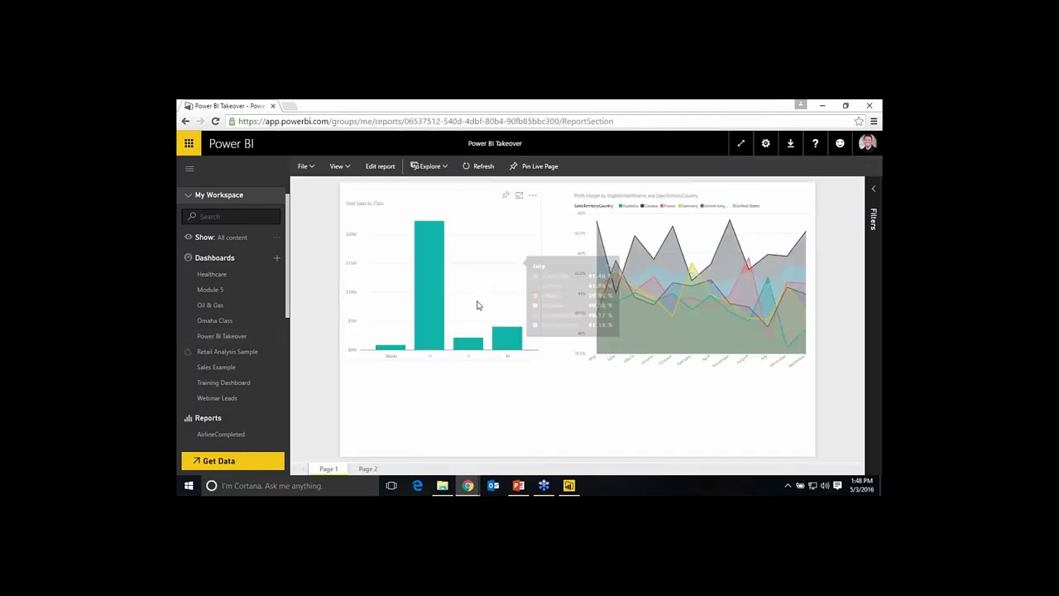
left_click(365, 470)
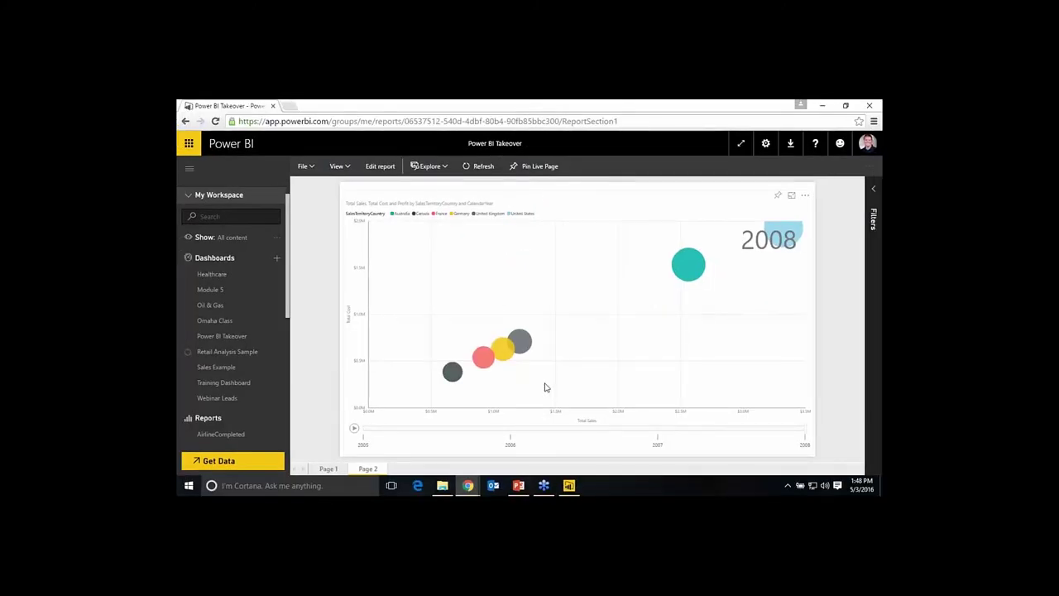
left_click(531, 165)
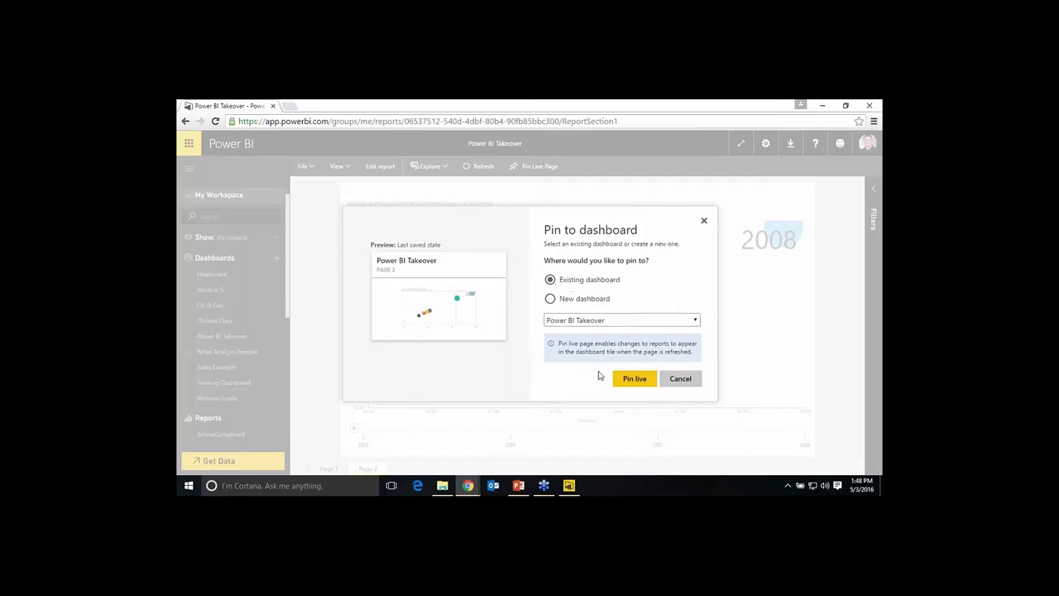
left_click(626, 383)
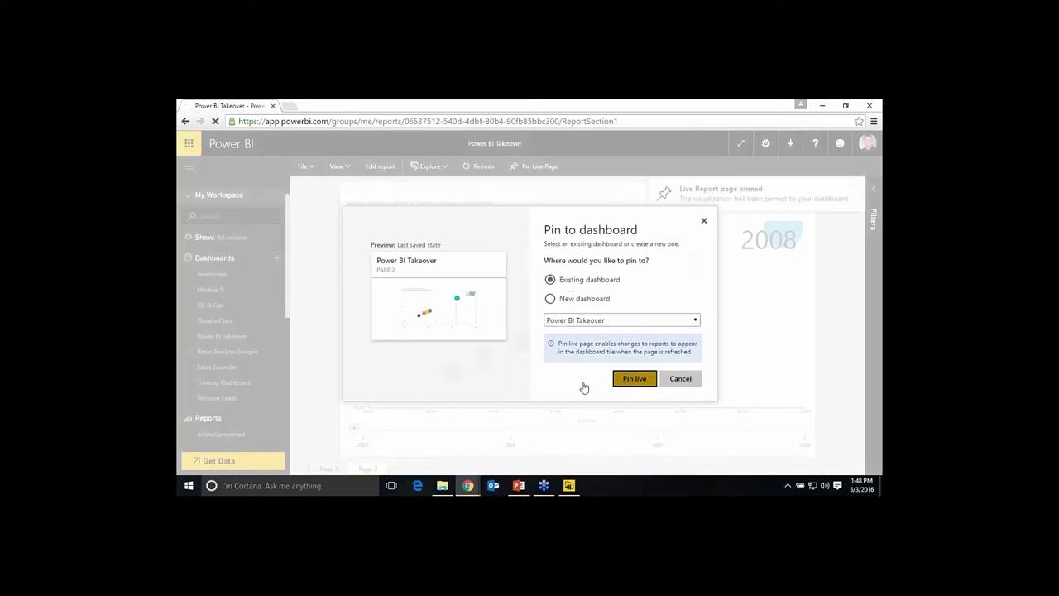
- Return to the Power BI Takeover dashboard and examine the live Page 2 tile and the monthly values in the Profit Margin tile
left_click(233, 338)
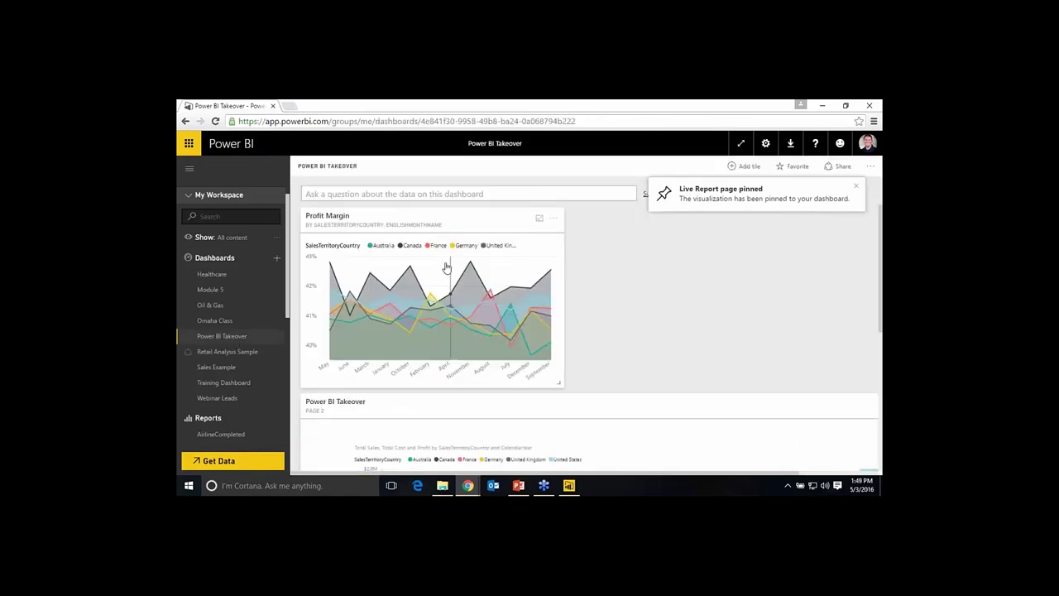
mouse_move(423, 272)
scroll(659, 348, "down", 3)
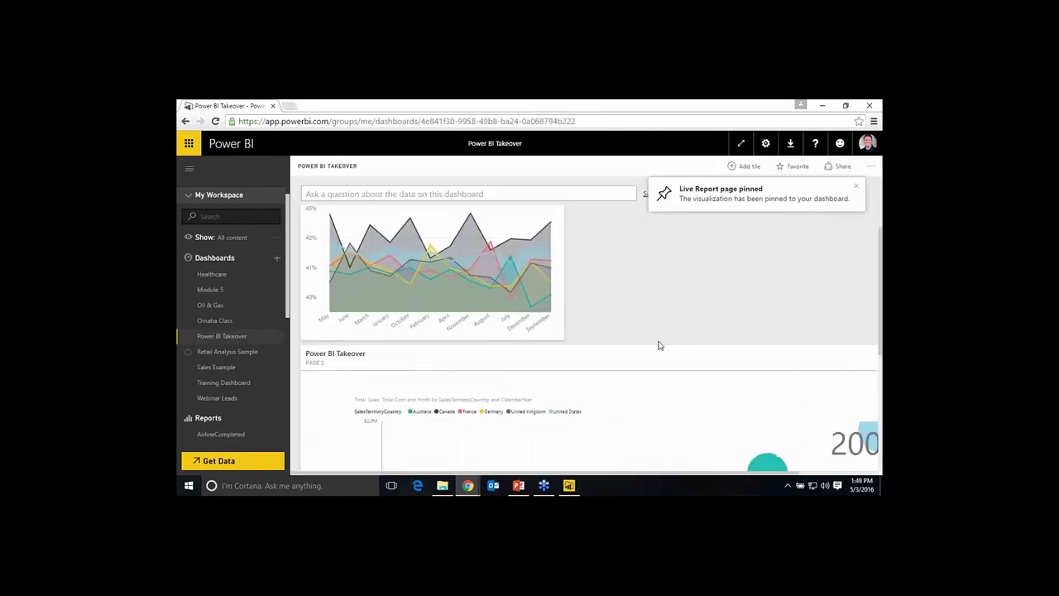
scroll(653, 352, "down", 1)
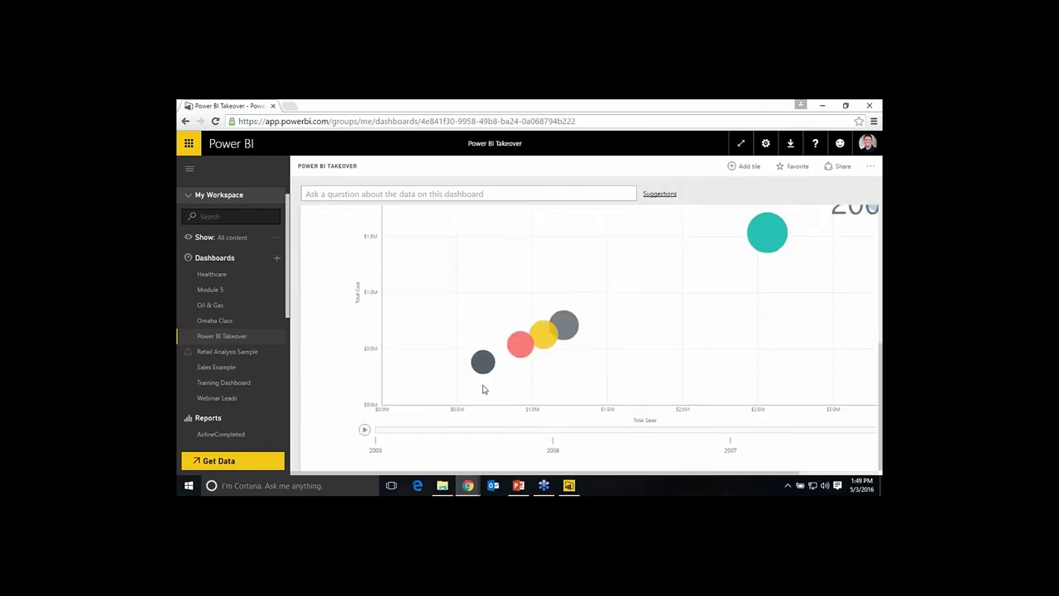
scroll(483, 389, "up", 4)
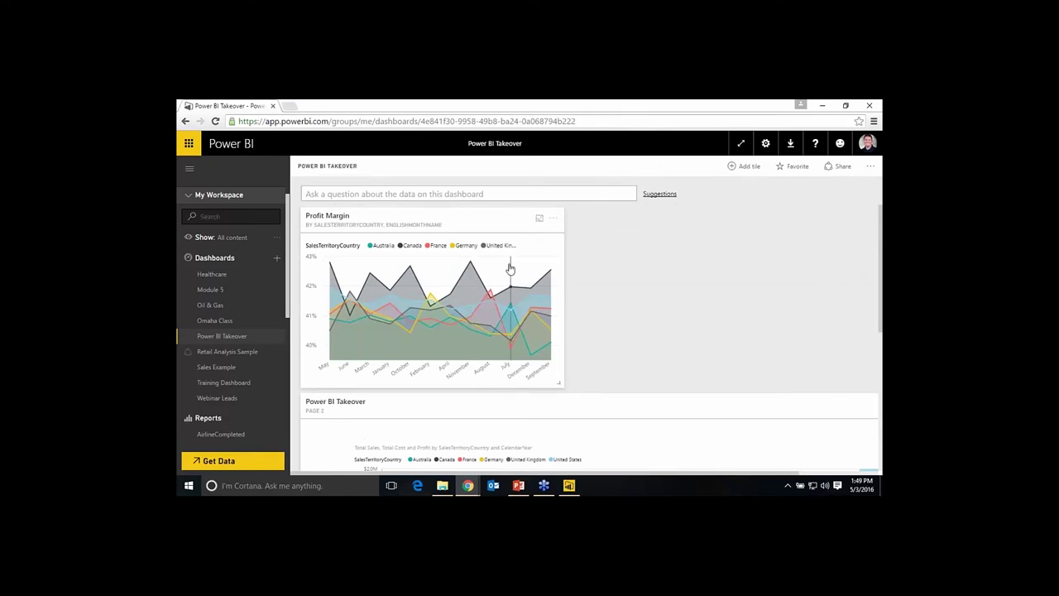
mouse_move(510, 269)
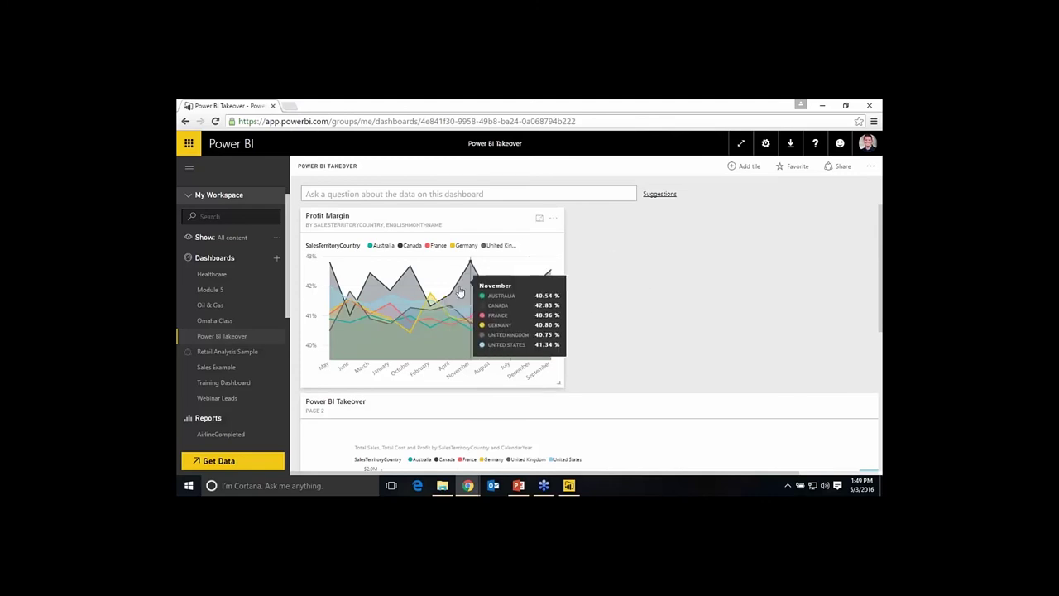
mouse_move(388, 318)
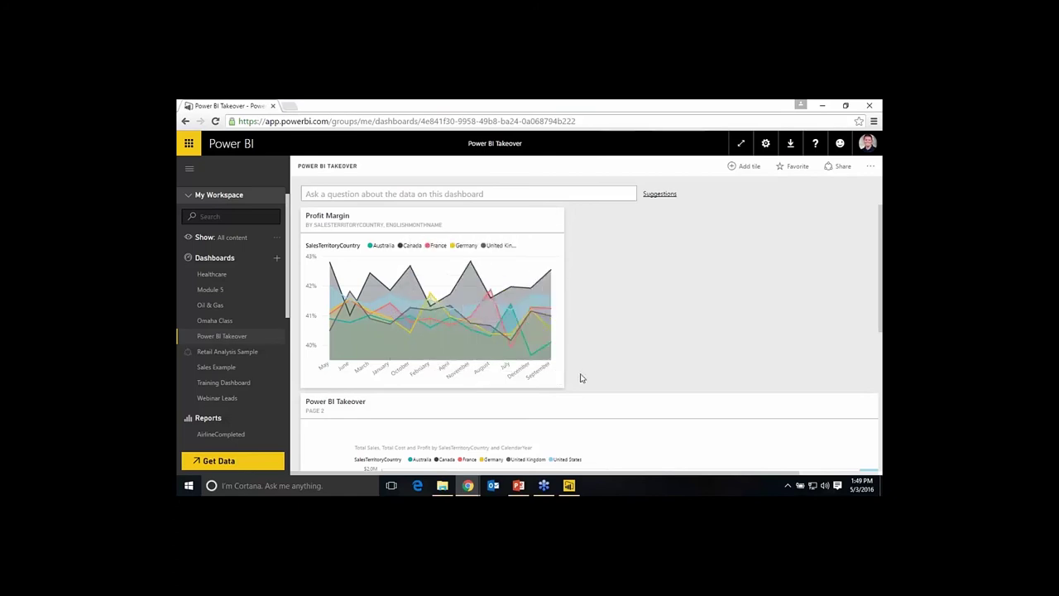
mouse_move(492, 326)
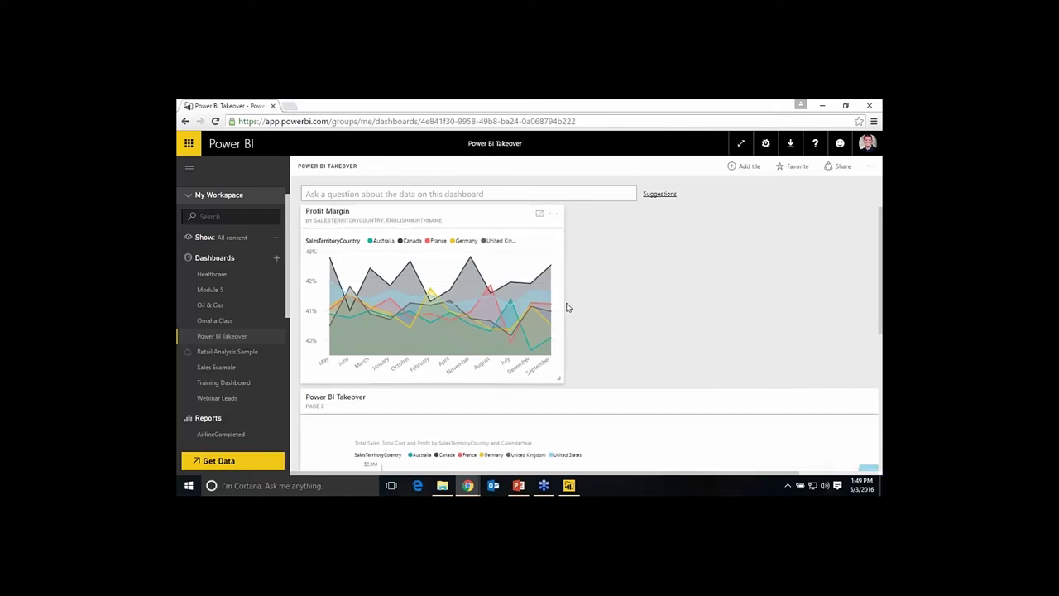
- Play the live tile's scatter animation and trace the United Kingdom and Australia bubbles across the years, clearing the selection before replaying
scroll(567, 307, "down", 3)
scroll(568, 307, "up", 1)
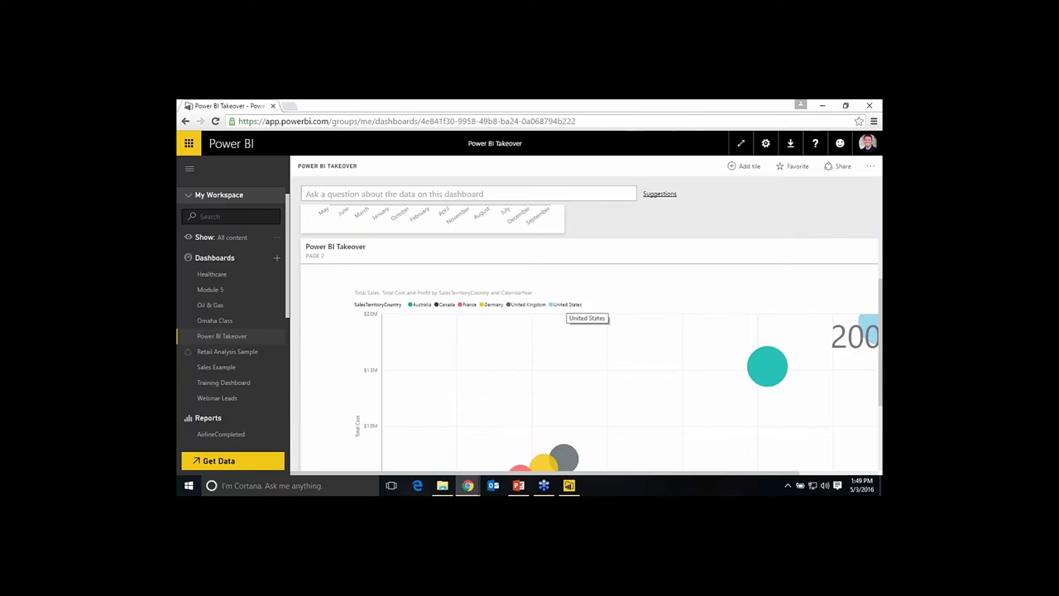
scroll(475, 389, "down", 2)
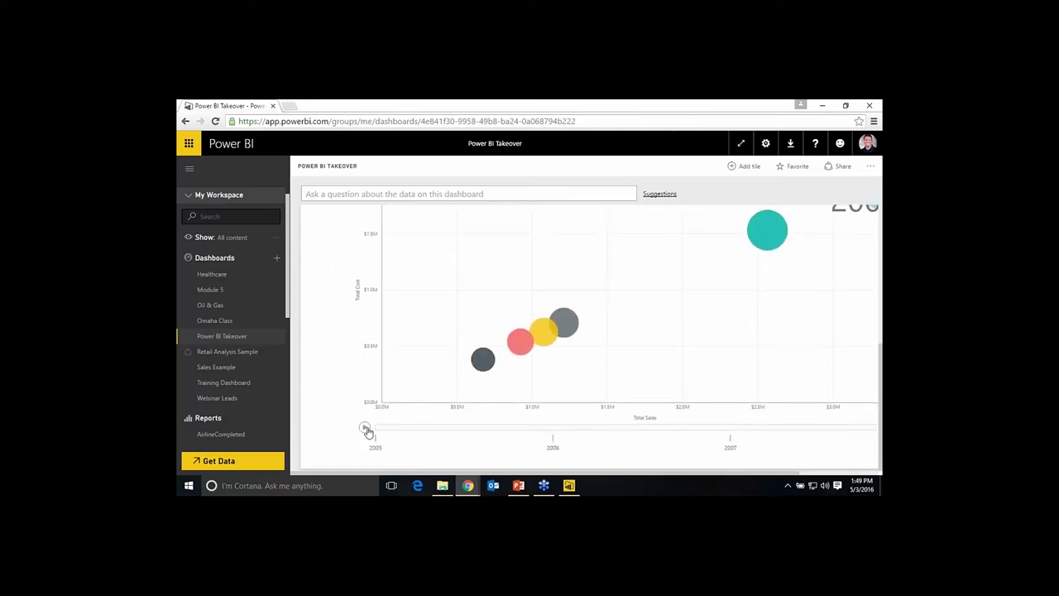
left_click(365, 429)
left_click(562, 322)
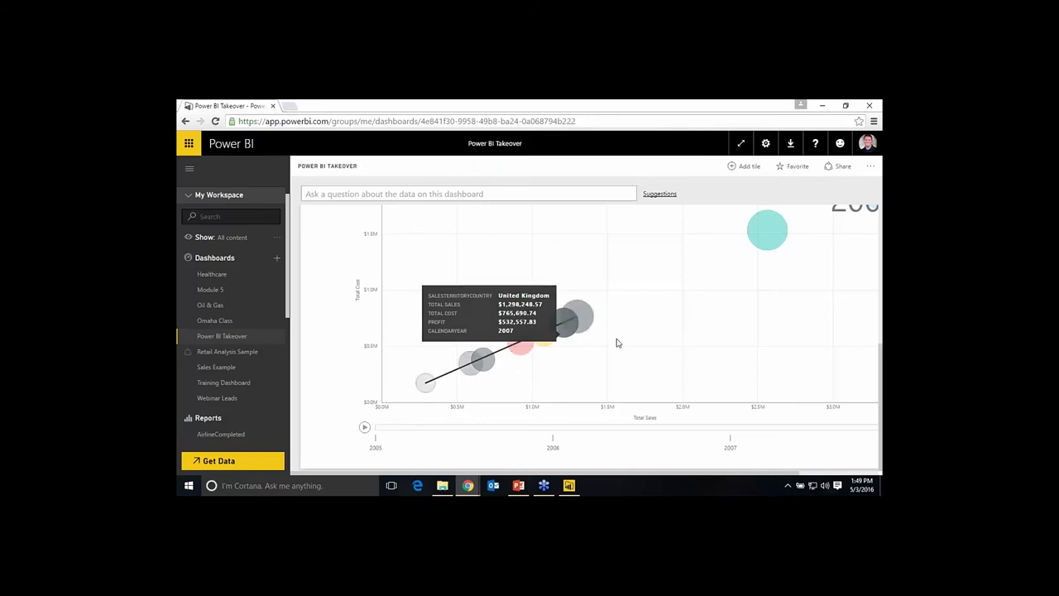
left_click(763, 245)
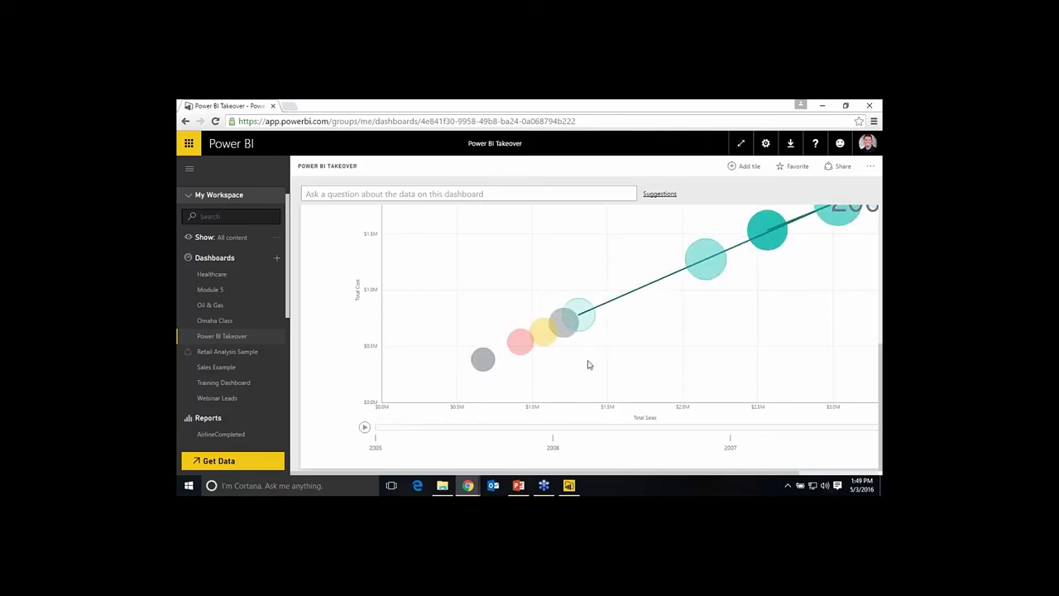
left_click(542, 382)
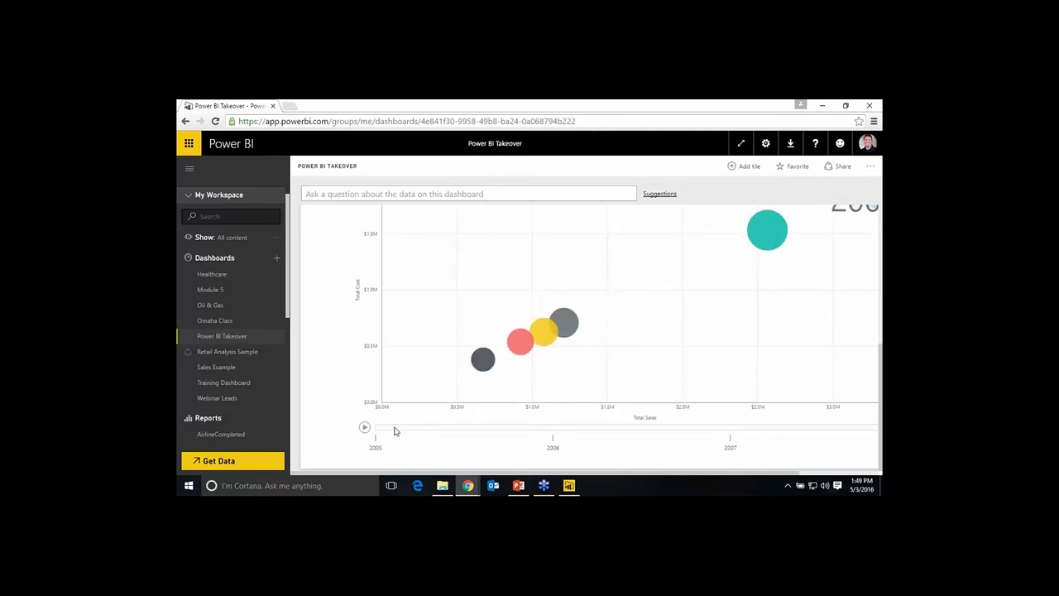
left_click(365, 428)
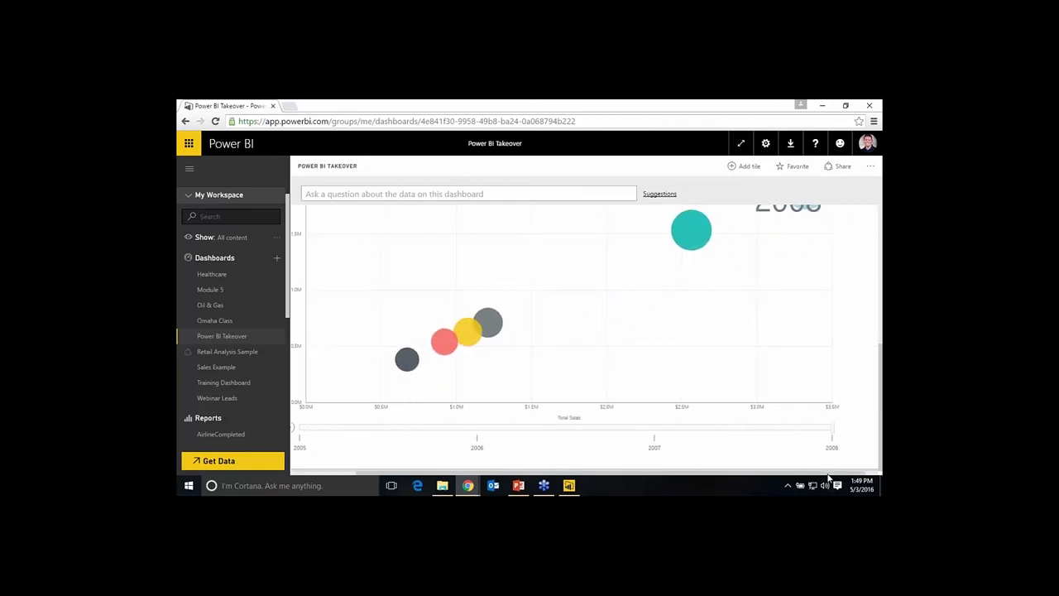
- Shrink the live Page 2 tile on the dashboard and place it beside the Profit Margin tile
left_click_drag(868, 464, 619, 470)
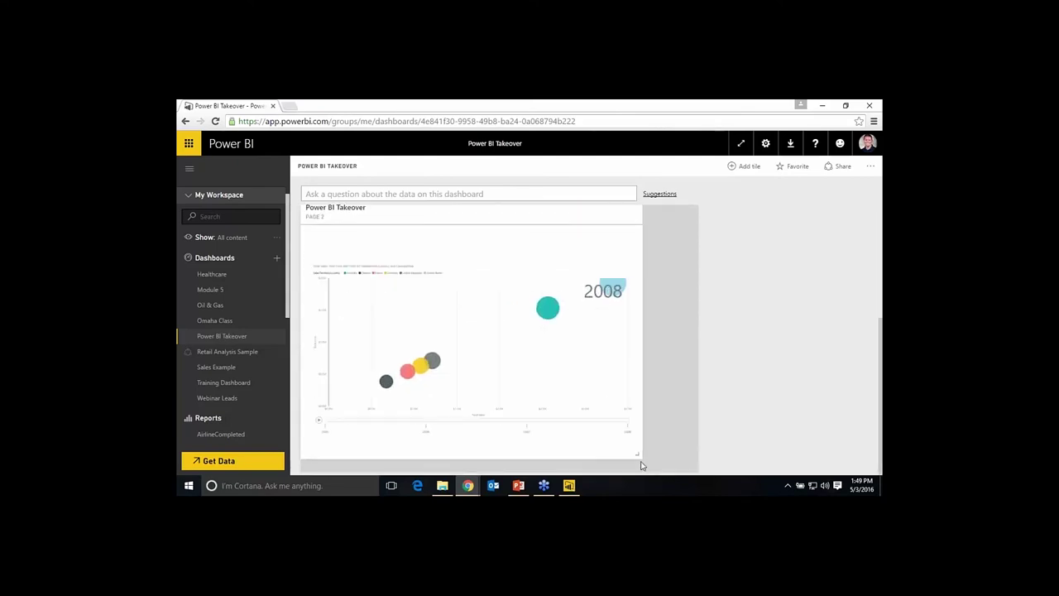
scroll(518, 351, "up", 1)
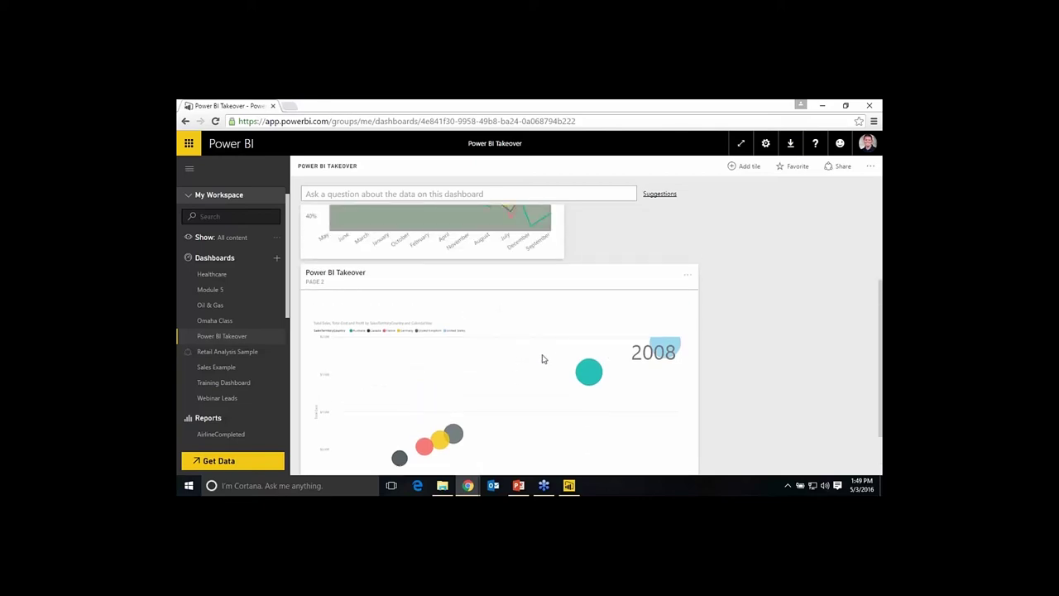
left_click_drag(504, 284, 769, 227)
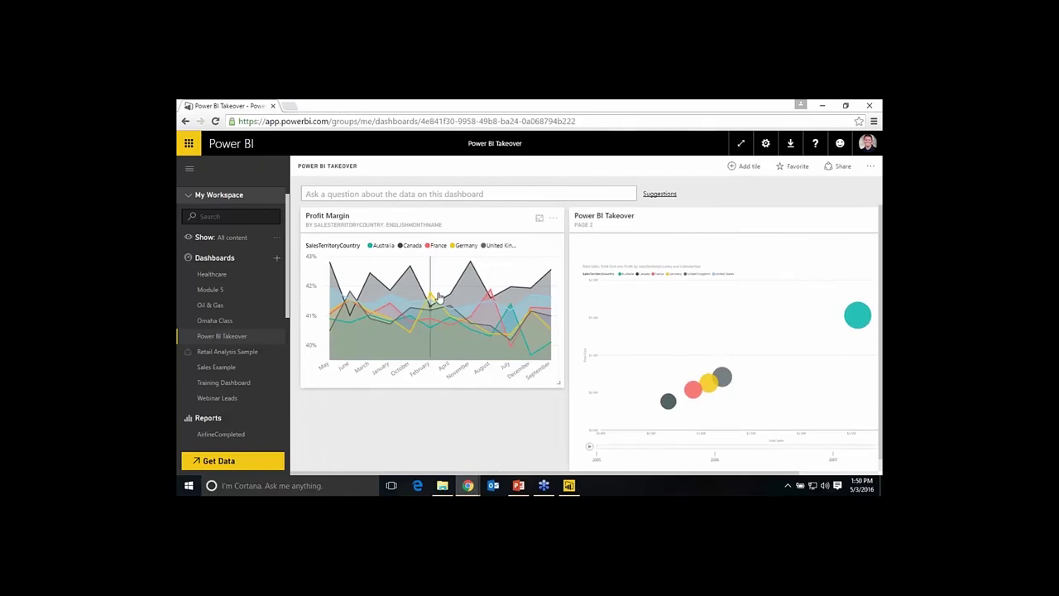
mouse_move(437, 296)
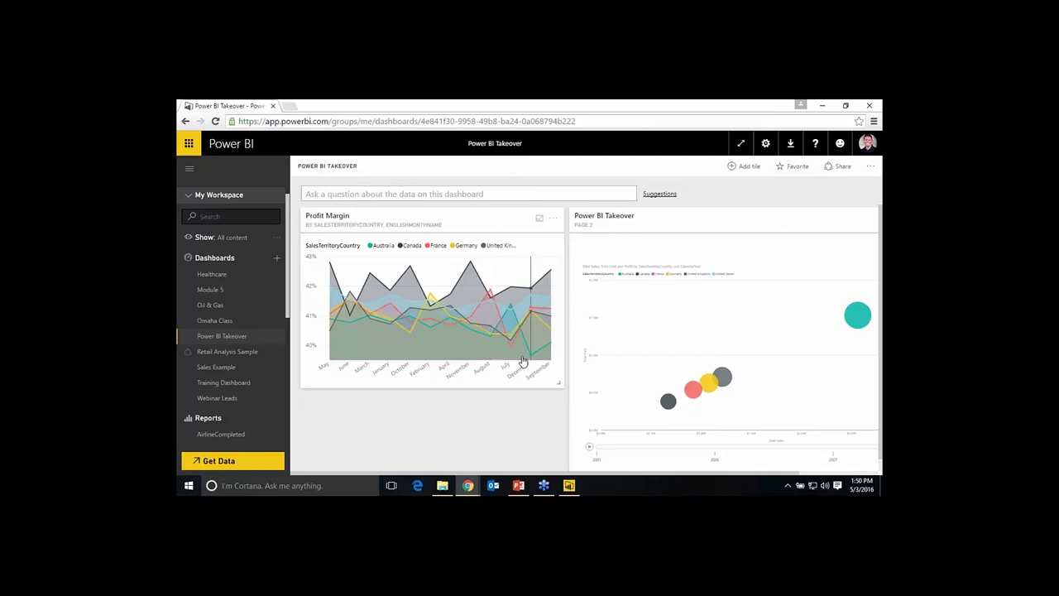
- Start sharing the Power BI Takeover dashboard with a colleague, entering the recipient's name, and cancel without sharing
mouse_move(509, 365)
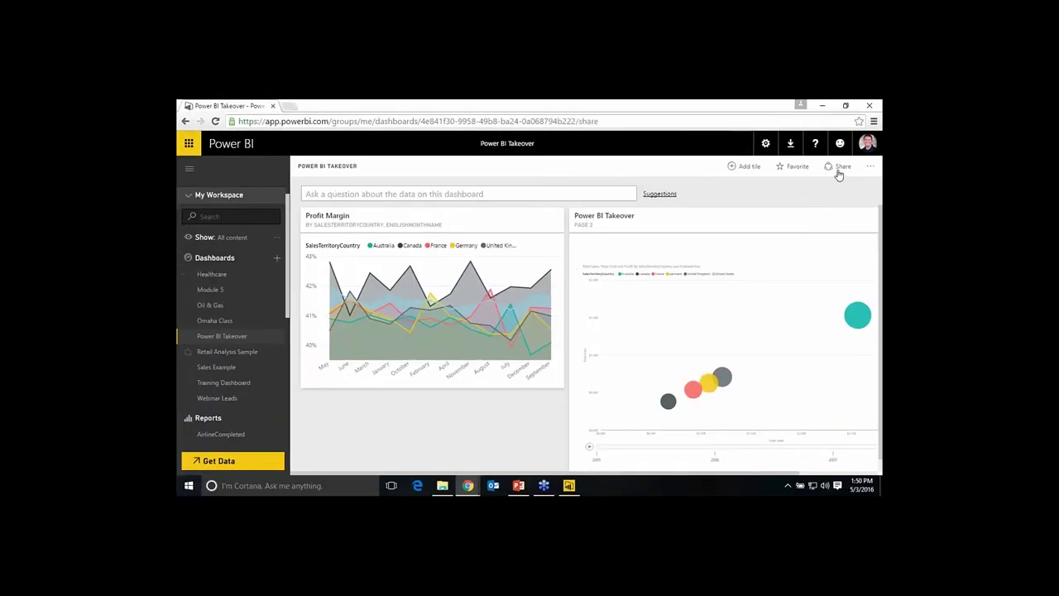
left_click(837, 172)
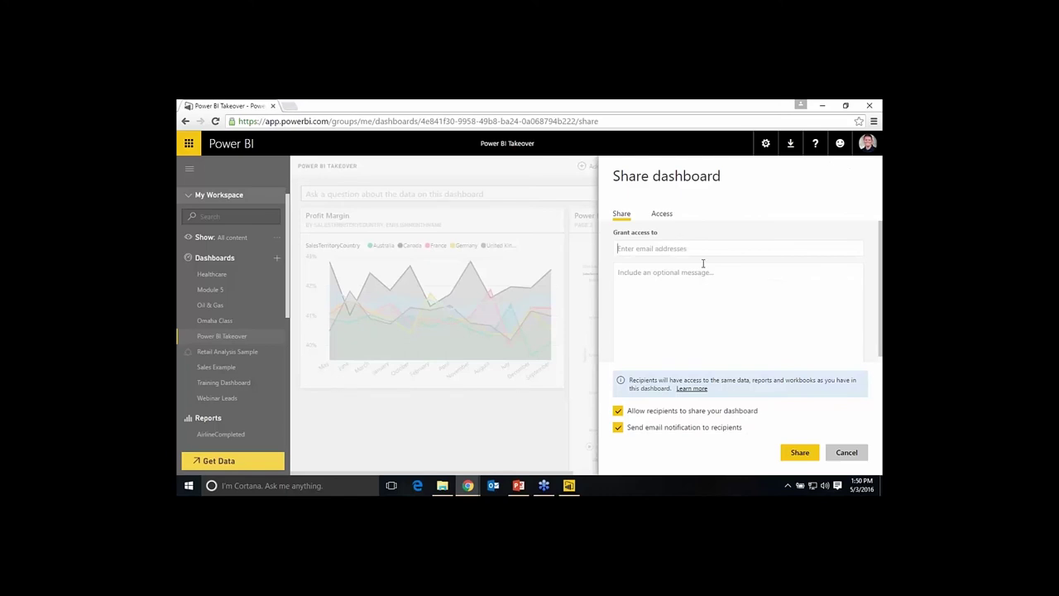
type("liz")
key("Return")
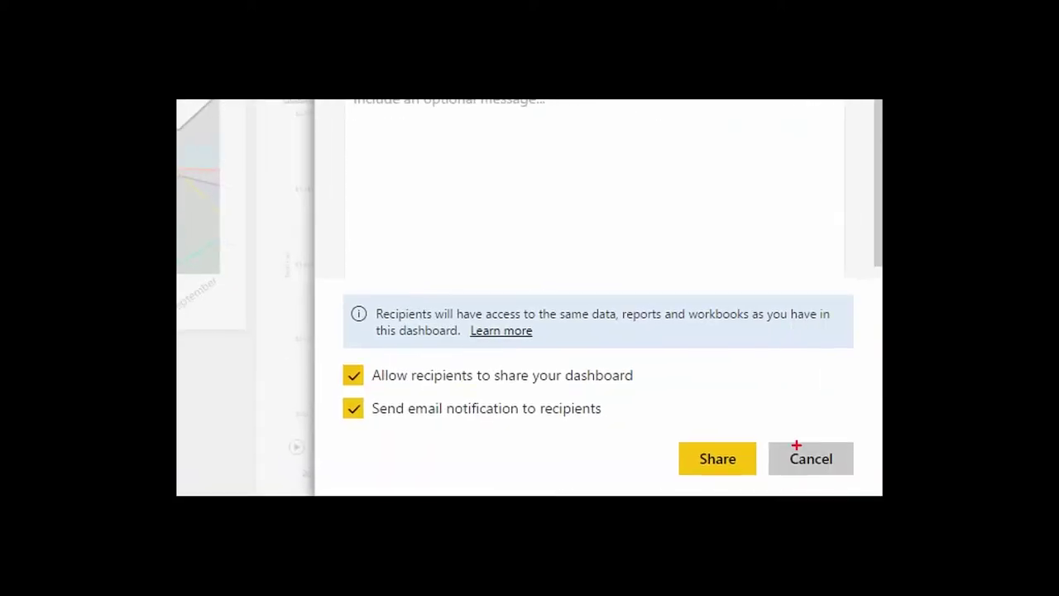
mouse_move(323, 360)
left_mouse_down()
mouse_move(643, 416)
mouse_move(670, 393)
left_mouse_up()
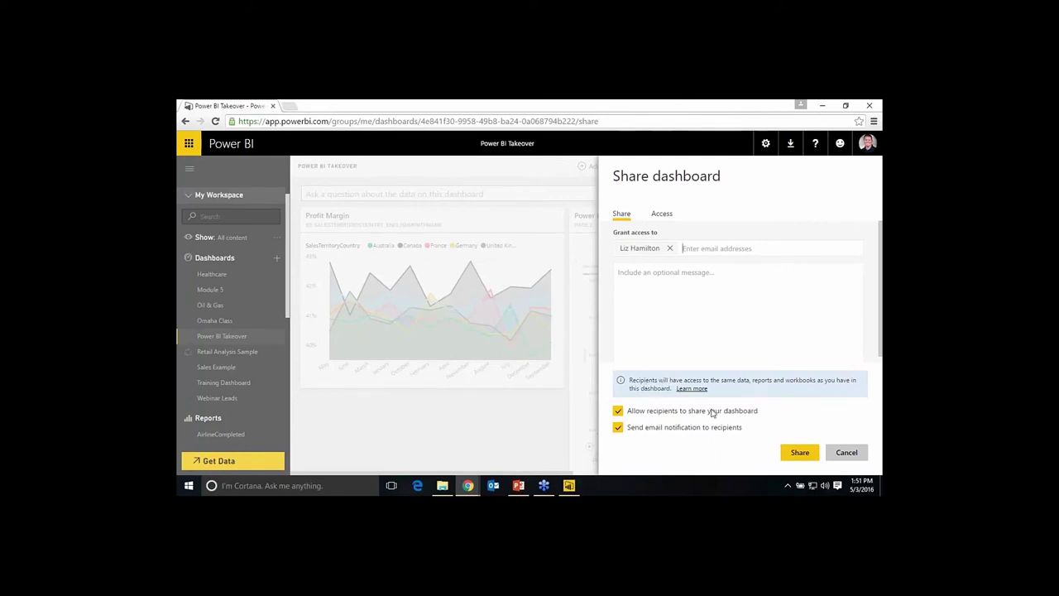
left_click(844, 454)
- Expand the list of group workspaces under My Workspace and start creating a new group
mouse_move(520, 357)
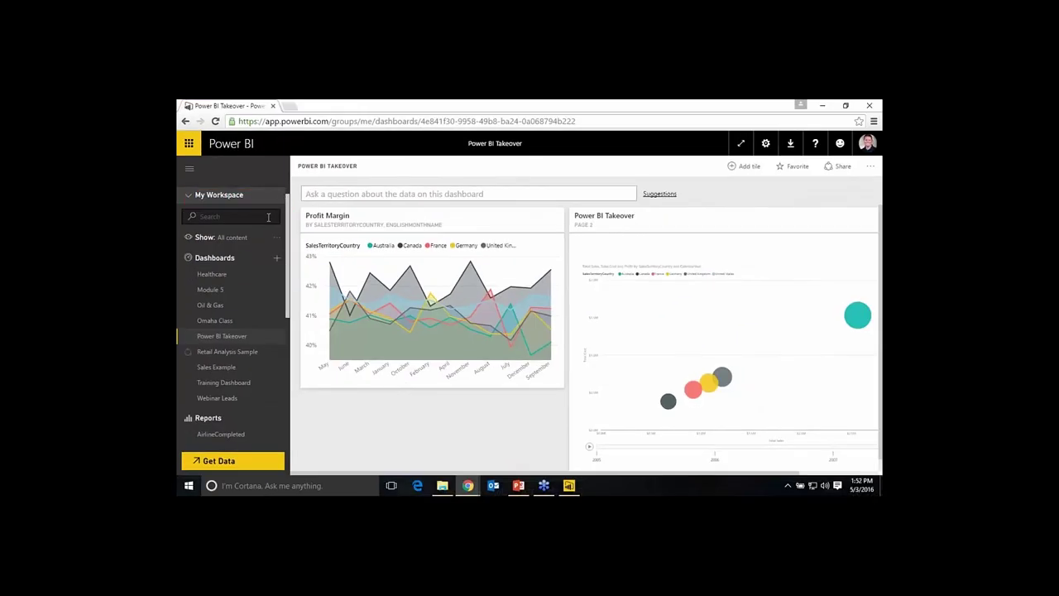
left_click(277, 238)
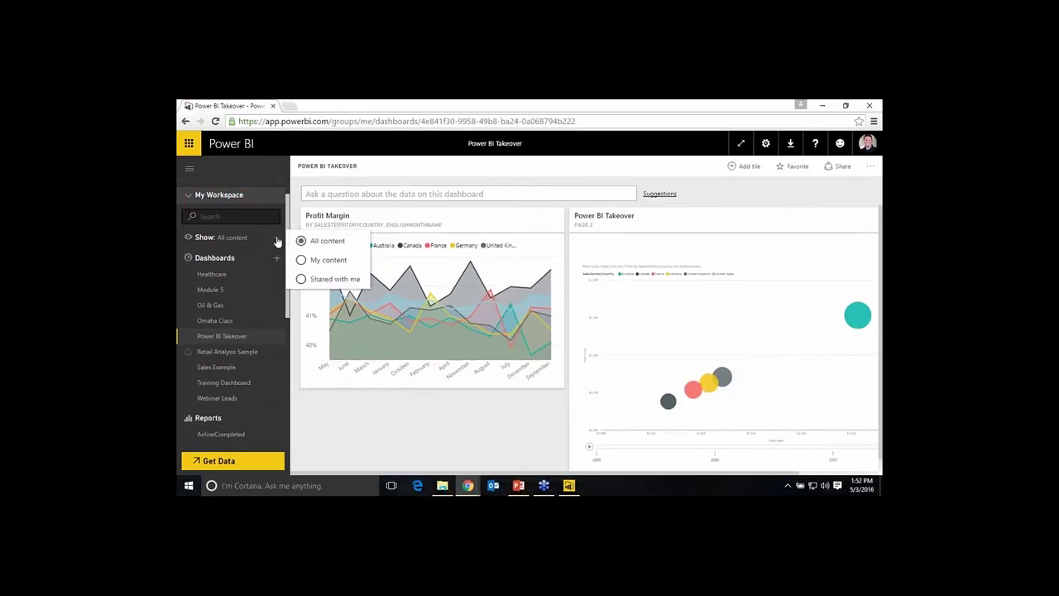
left_click(207, 188)
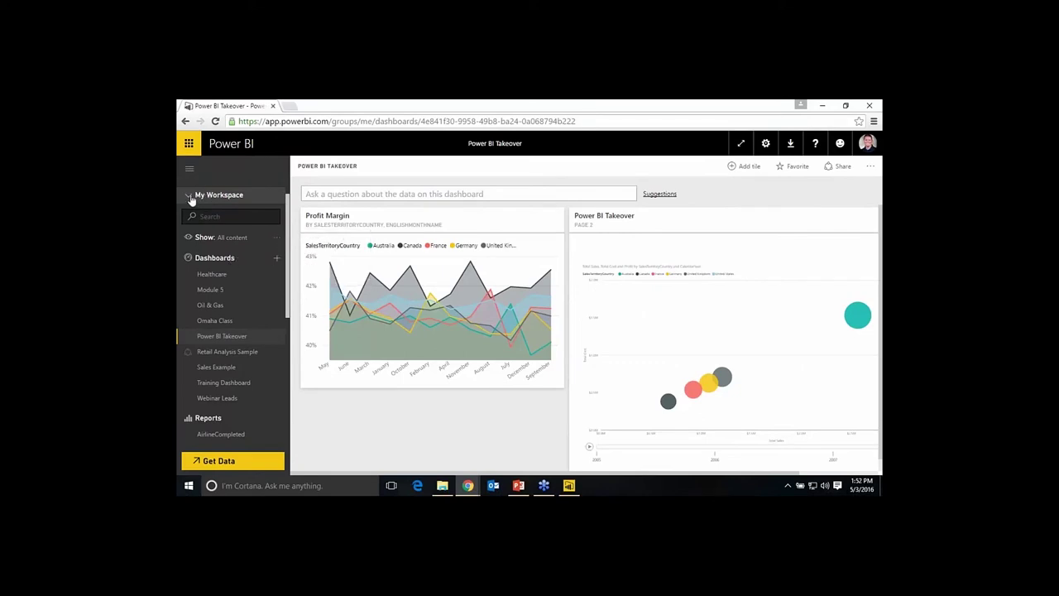
left_click(189, 200)
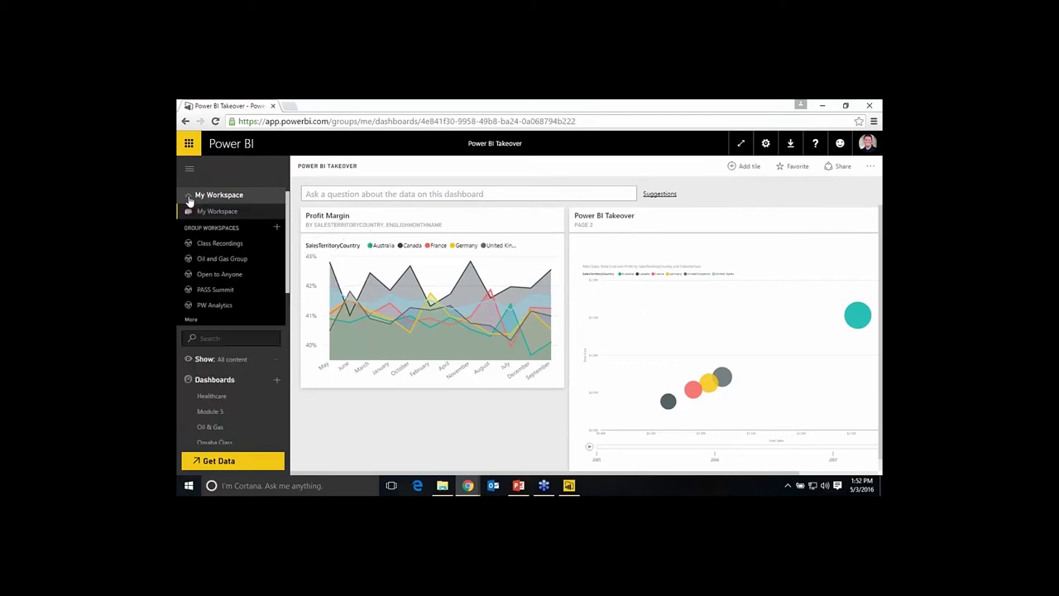
left_click(276, 228)
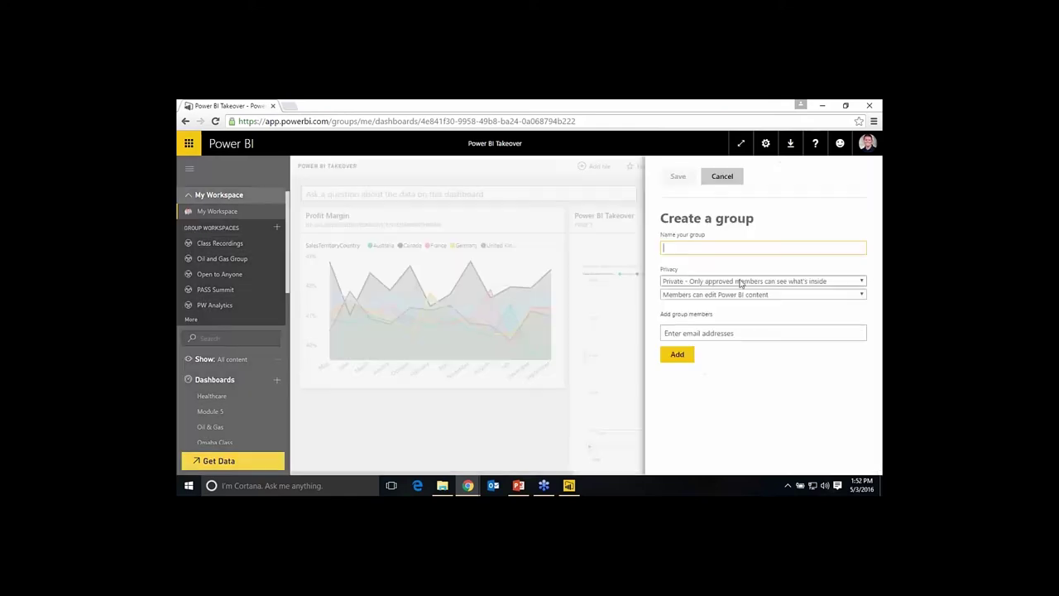
- Name the new group Power BI Takeover and enter a colleague's name as a group member
left_click(725, 246)
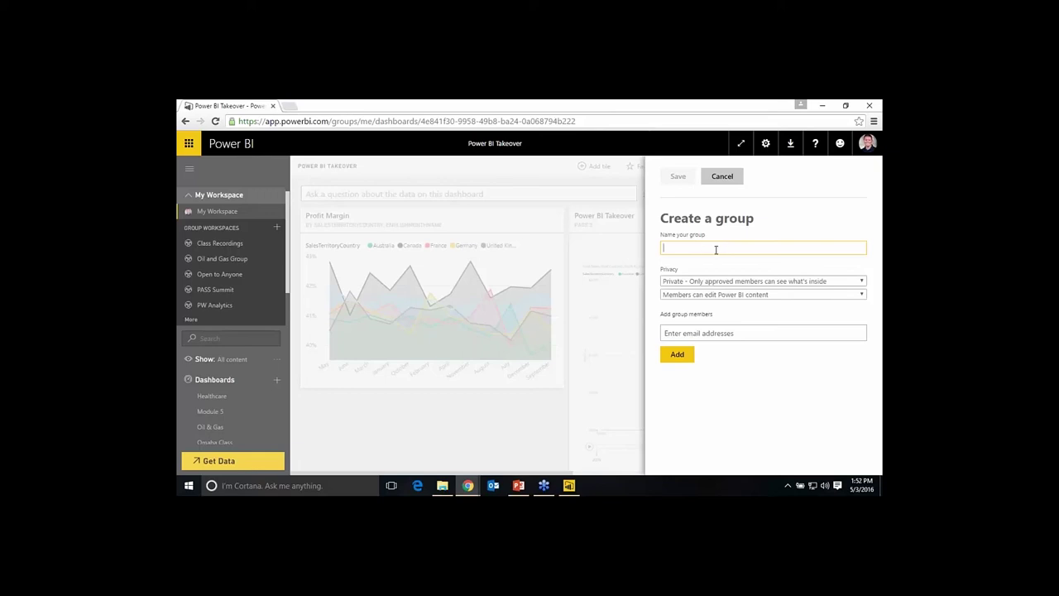
type("Power BI ")
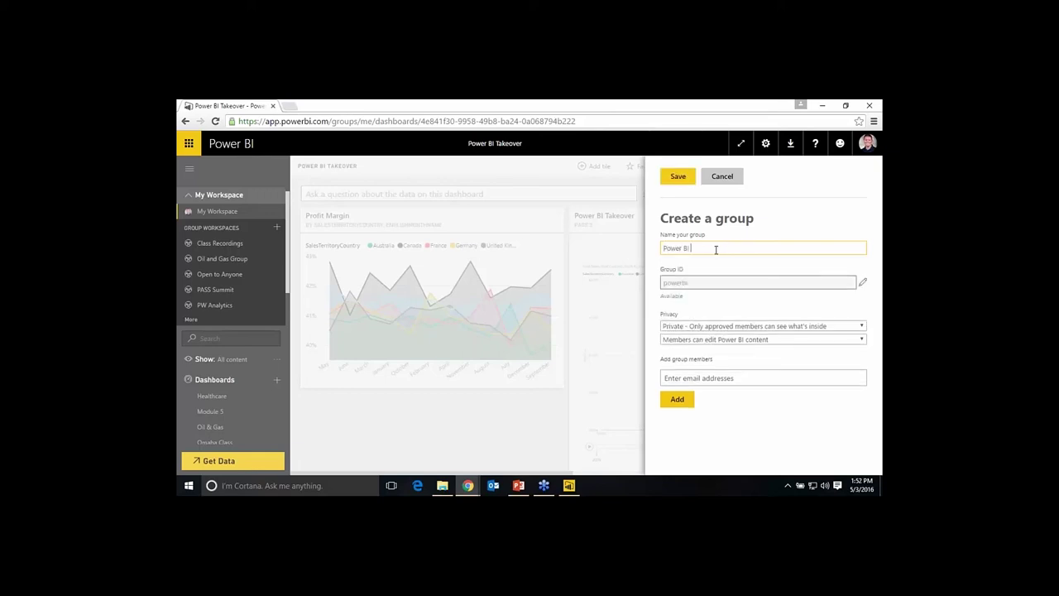
type("Takeover")
left_click(690, 425)
type("liz")
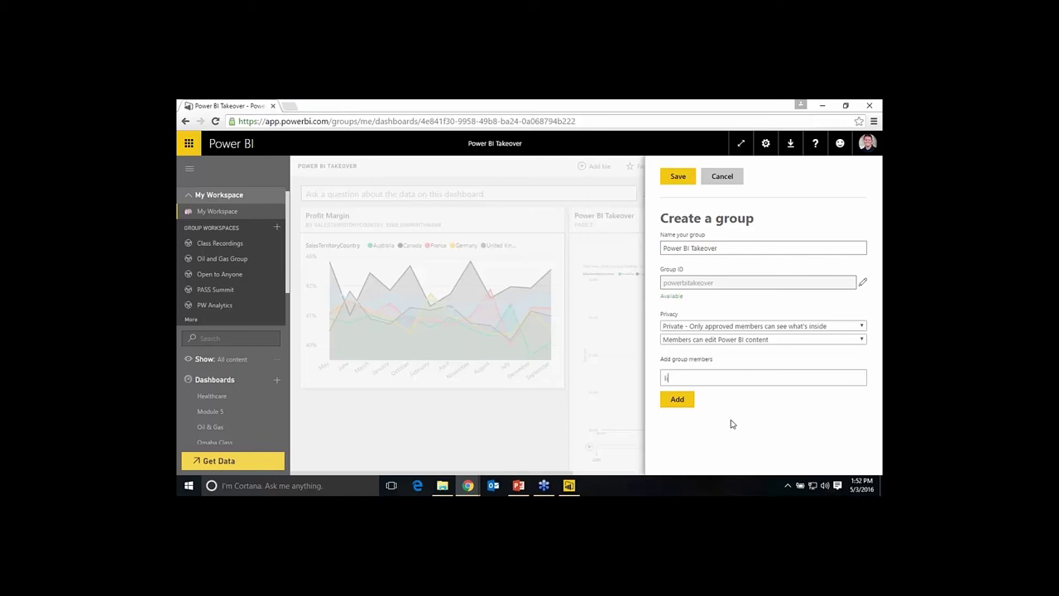